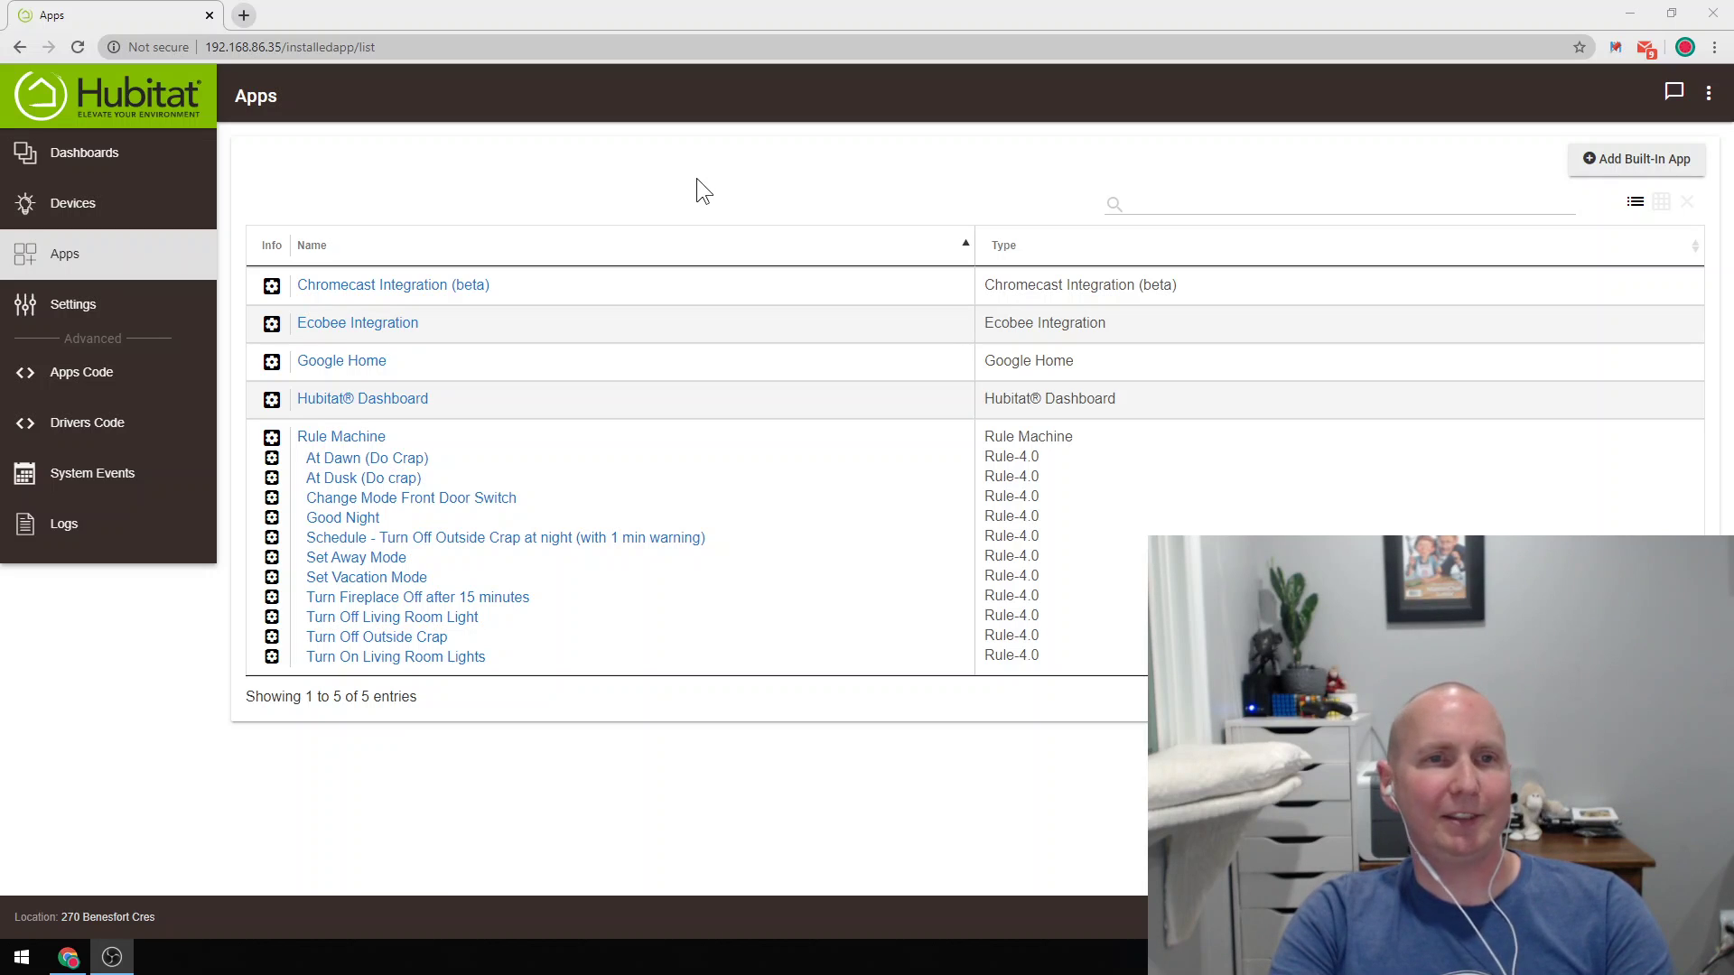
Start adding a virtual device and name it Night Time Routine.
{"action": "left_click", "coordinate": [58, 217]}
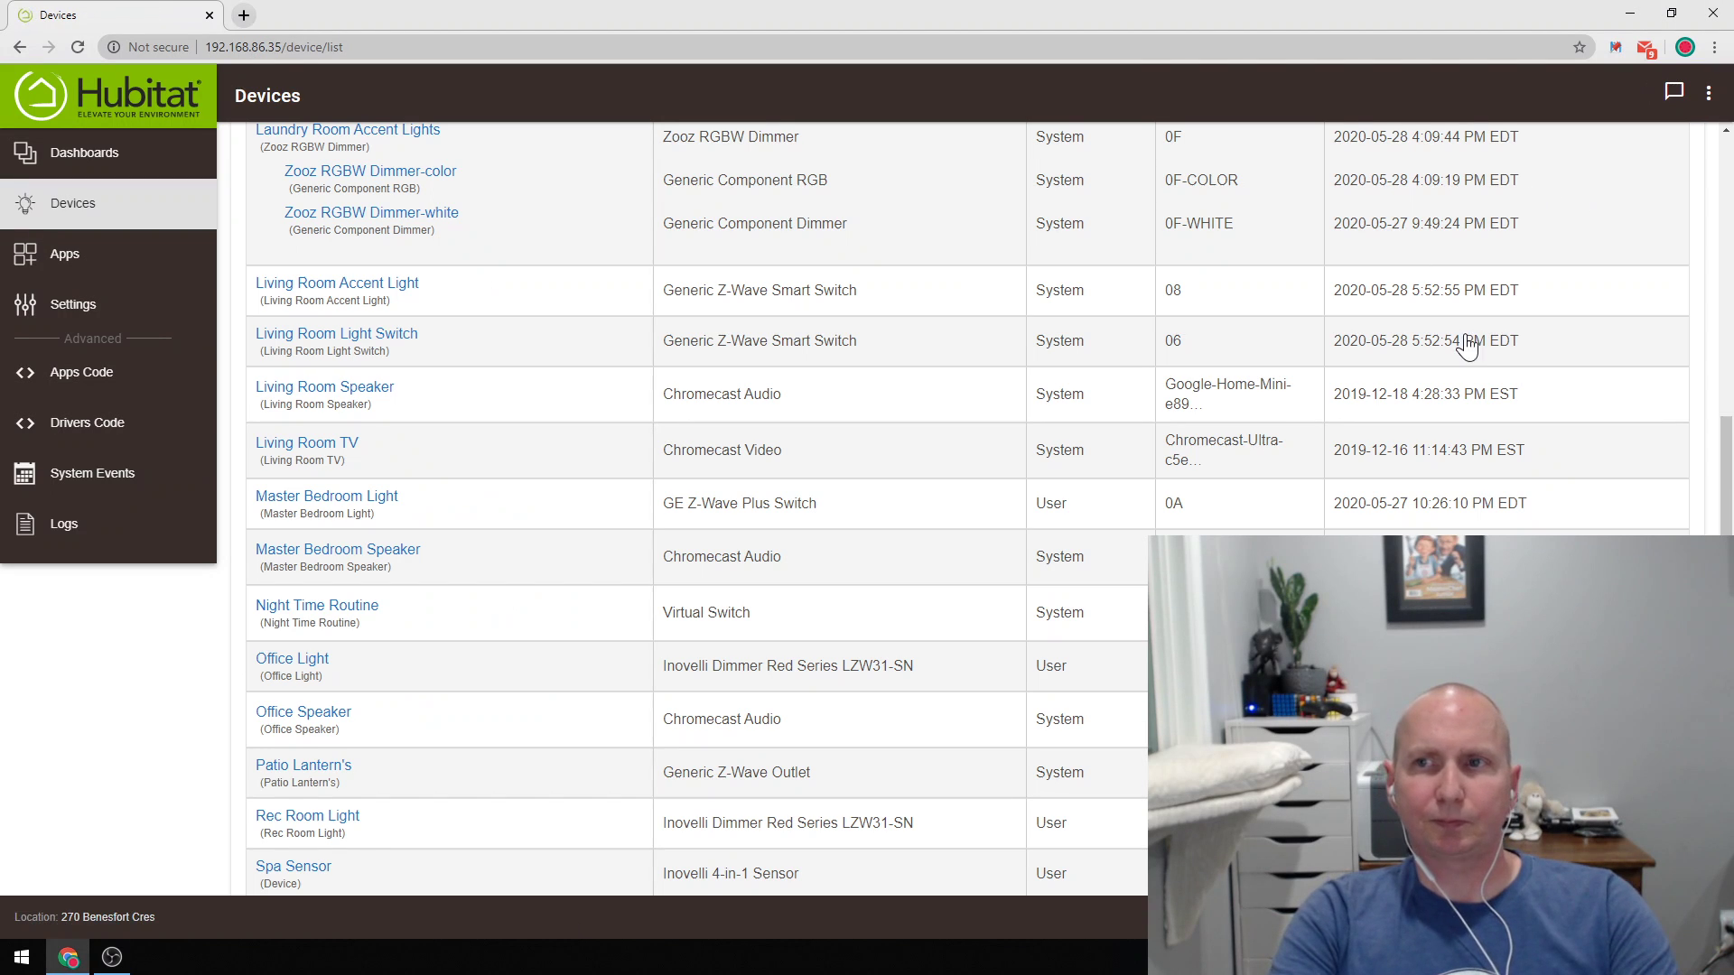
{"action": "scroll", "coordinate": [1463, 340], "scroll_direction": "up", "scroll_amount": 7}
{"action": "left_click", "coordinate": [1459, 166]}
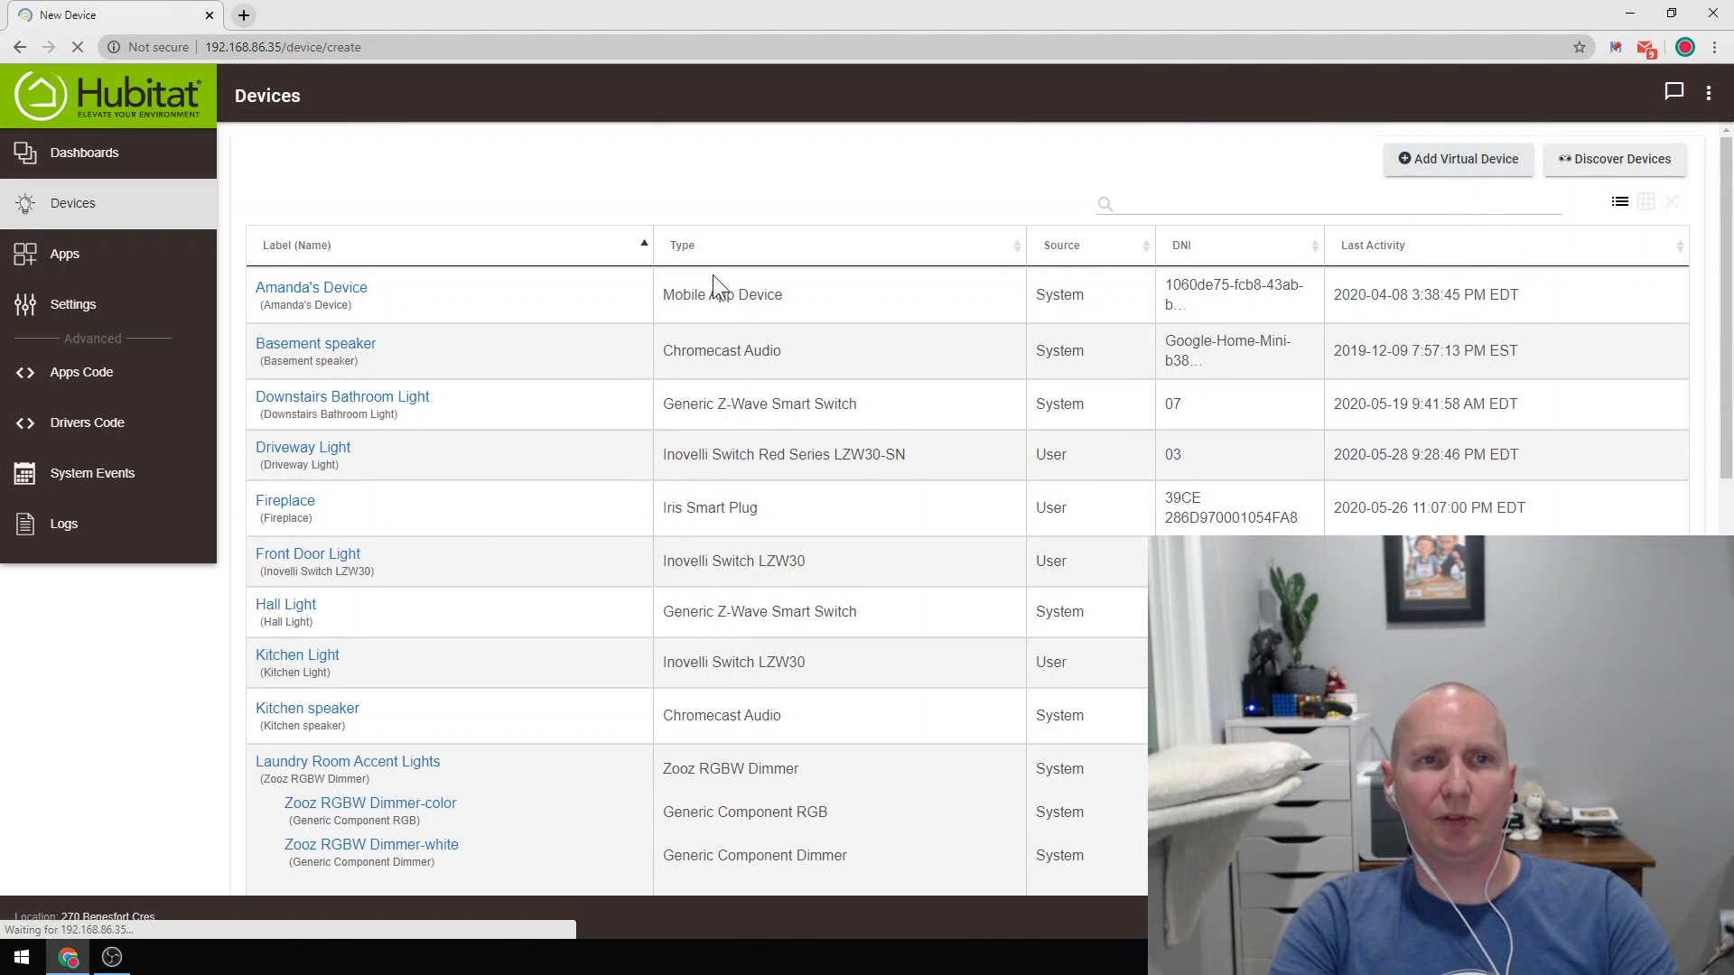
{"action": "left_click", "coordinate": [497, 297]}
{"action": "type", "text": "Night"}
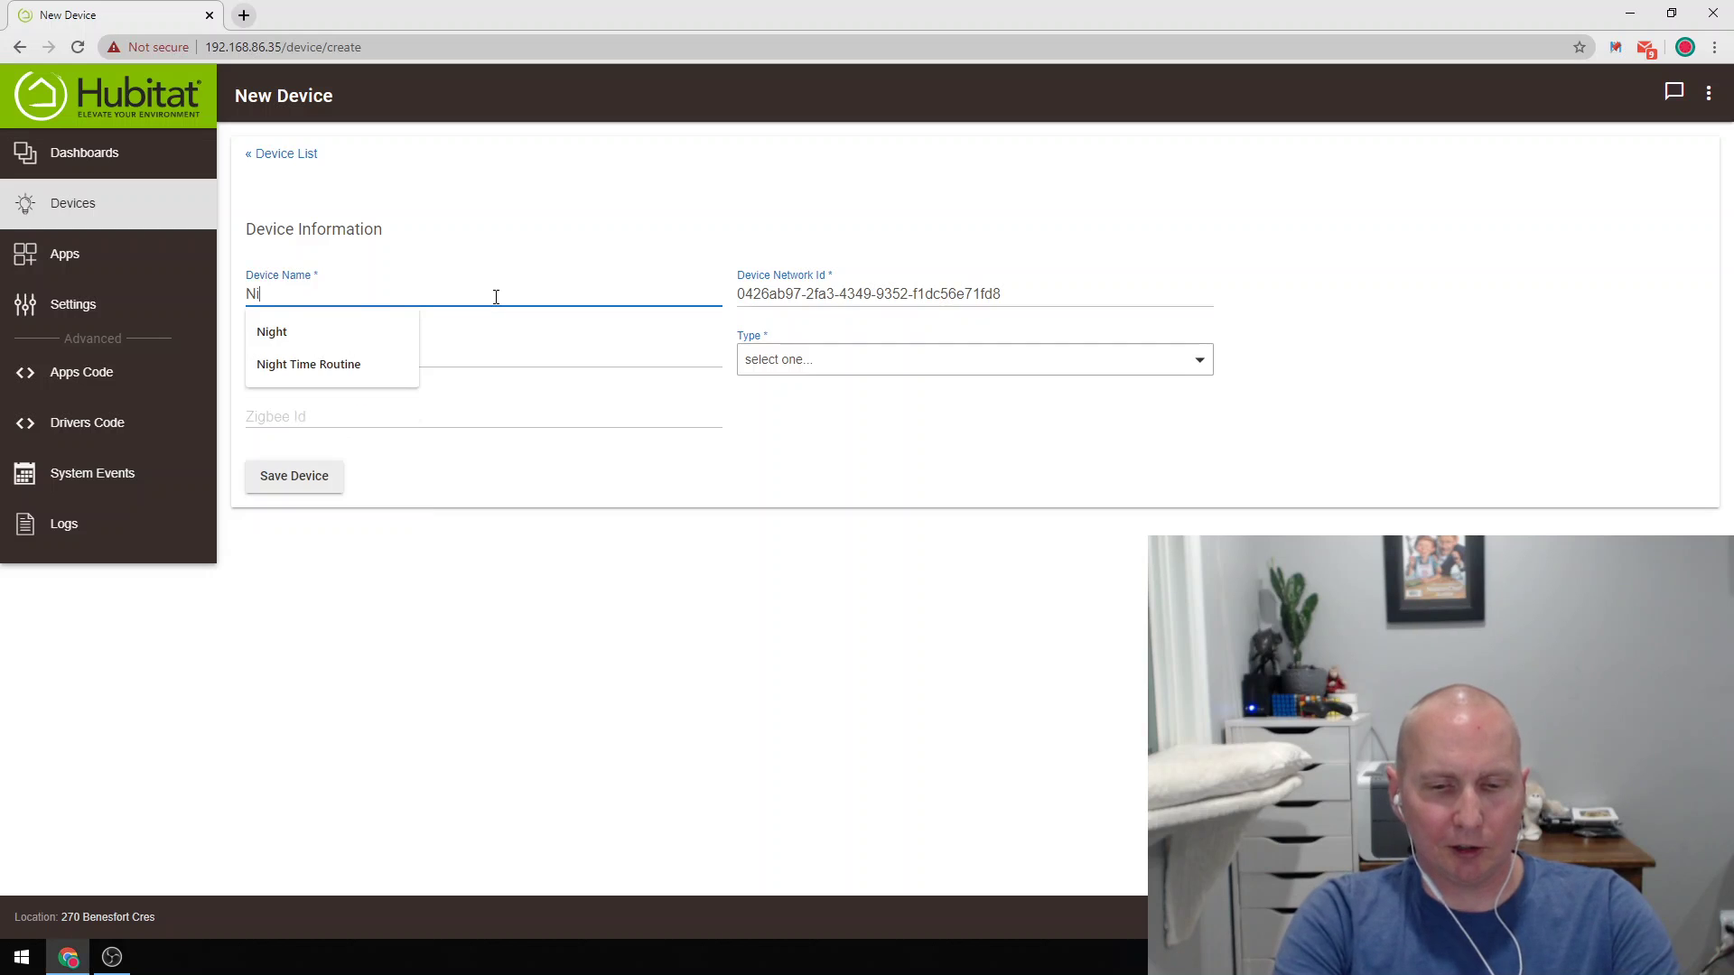
{"action": "key", "text": "Down"}
{"action": "key", "text": "Down"}
{"action": "key", "text": "Return"}
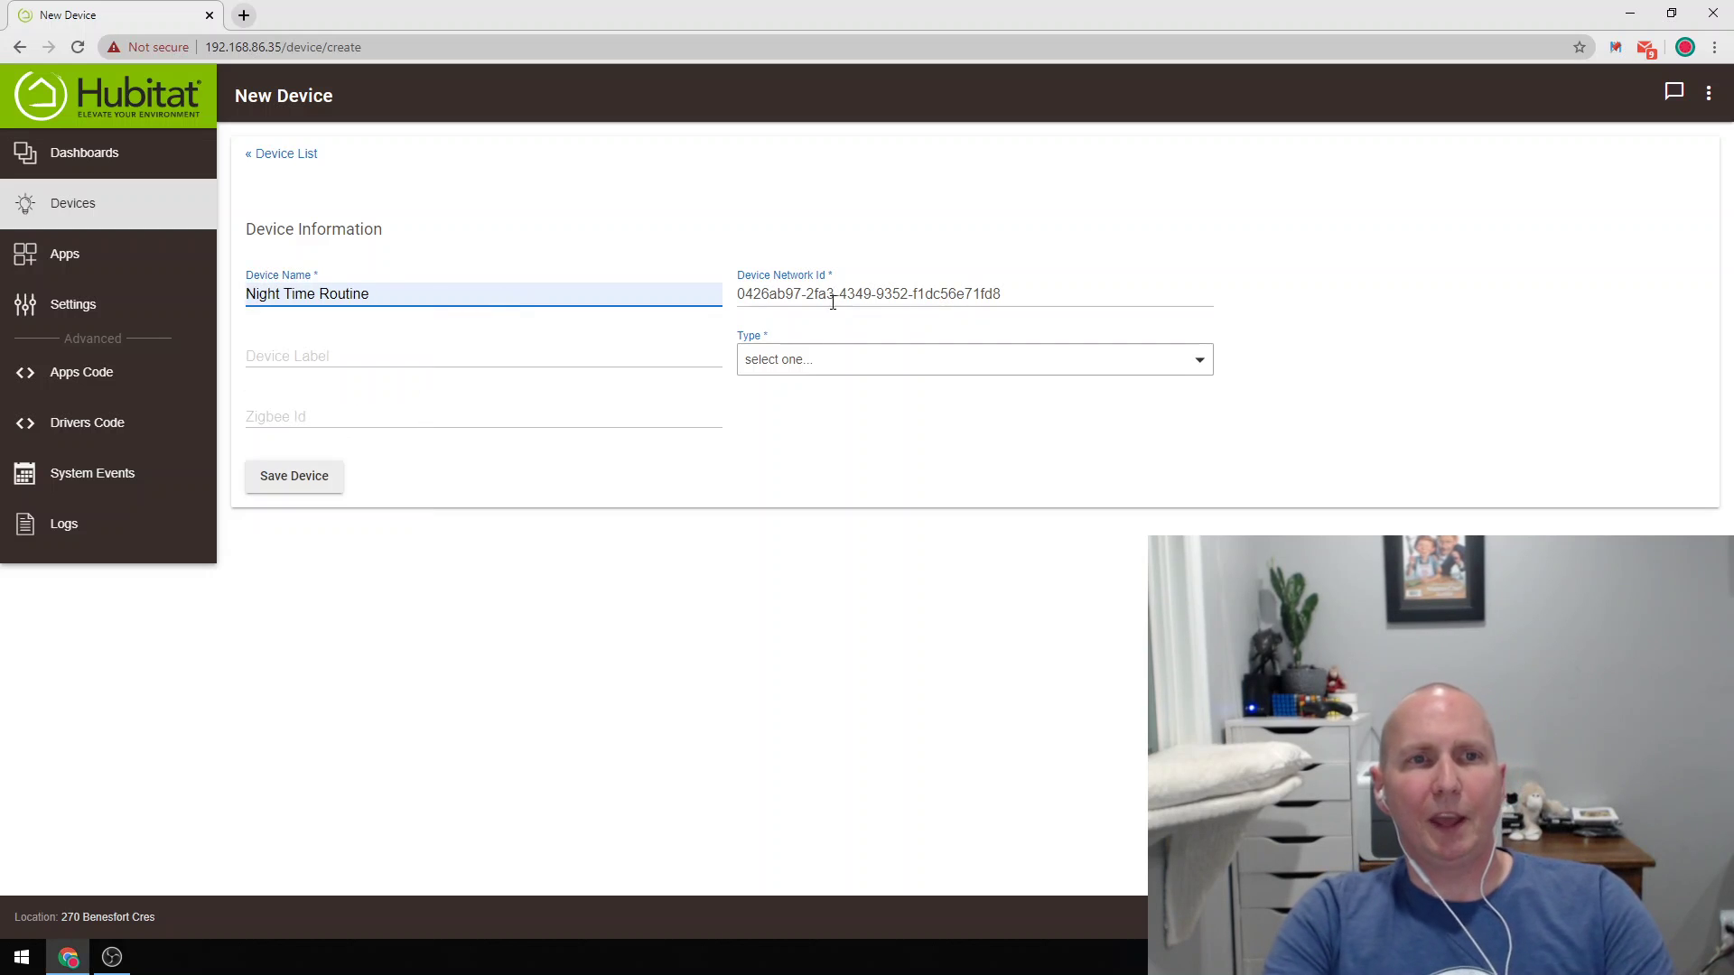
Copy the name Night Time Routine into the new device's label.
{"action": "key", "text": "ctrl+a"}
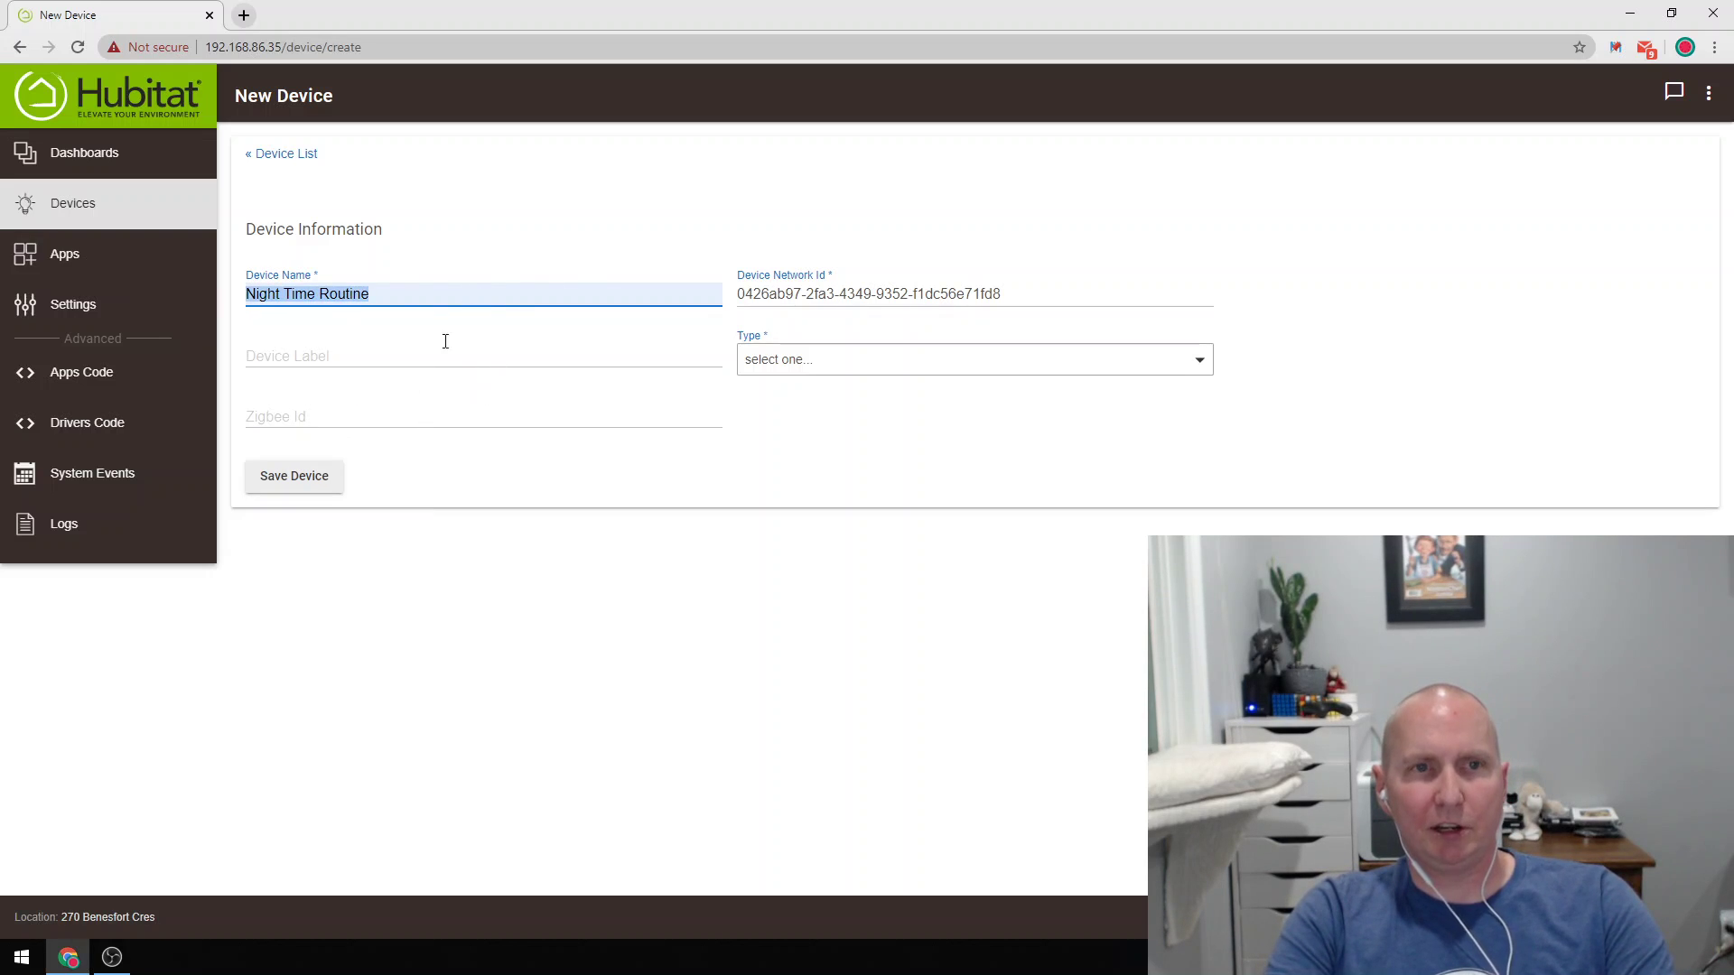
{"action": "key", "text": "ctrl+c"}
{"action": "left_click", "coordinate": [425, 347]}
{"action": "key", "text": "ctrl+v"}
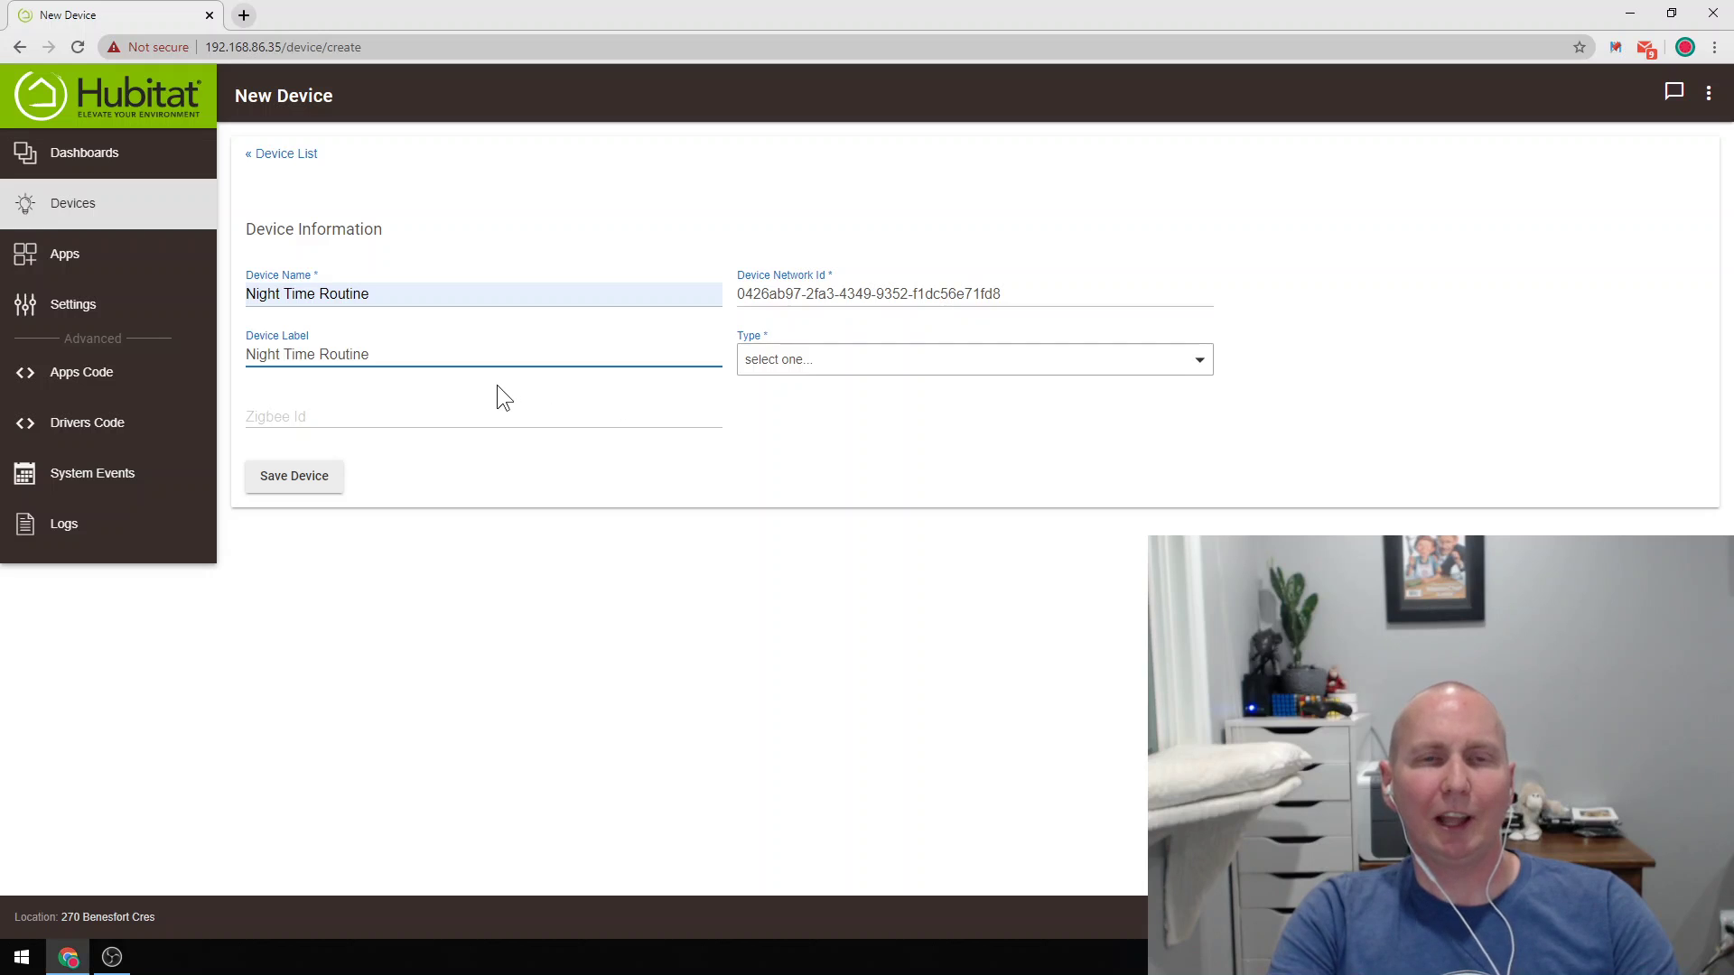
Set the new device's type to Generic Component Contact/Switch, searching the types for "generic".
{"action": "left_click", "coordinate": [809, 360]}
{"action": "type", "text": "g"}
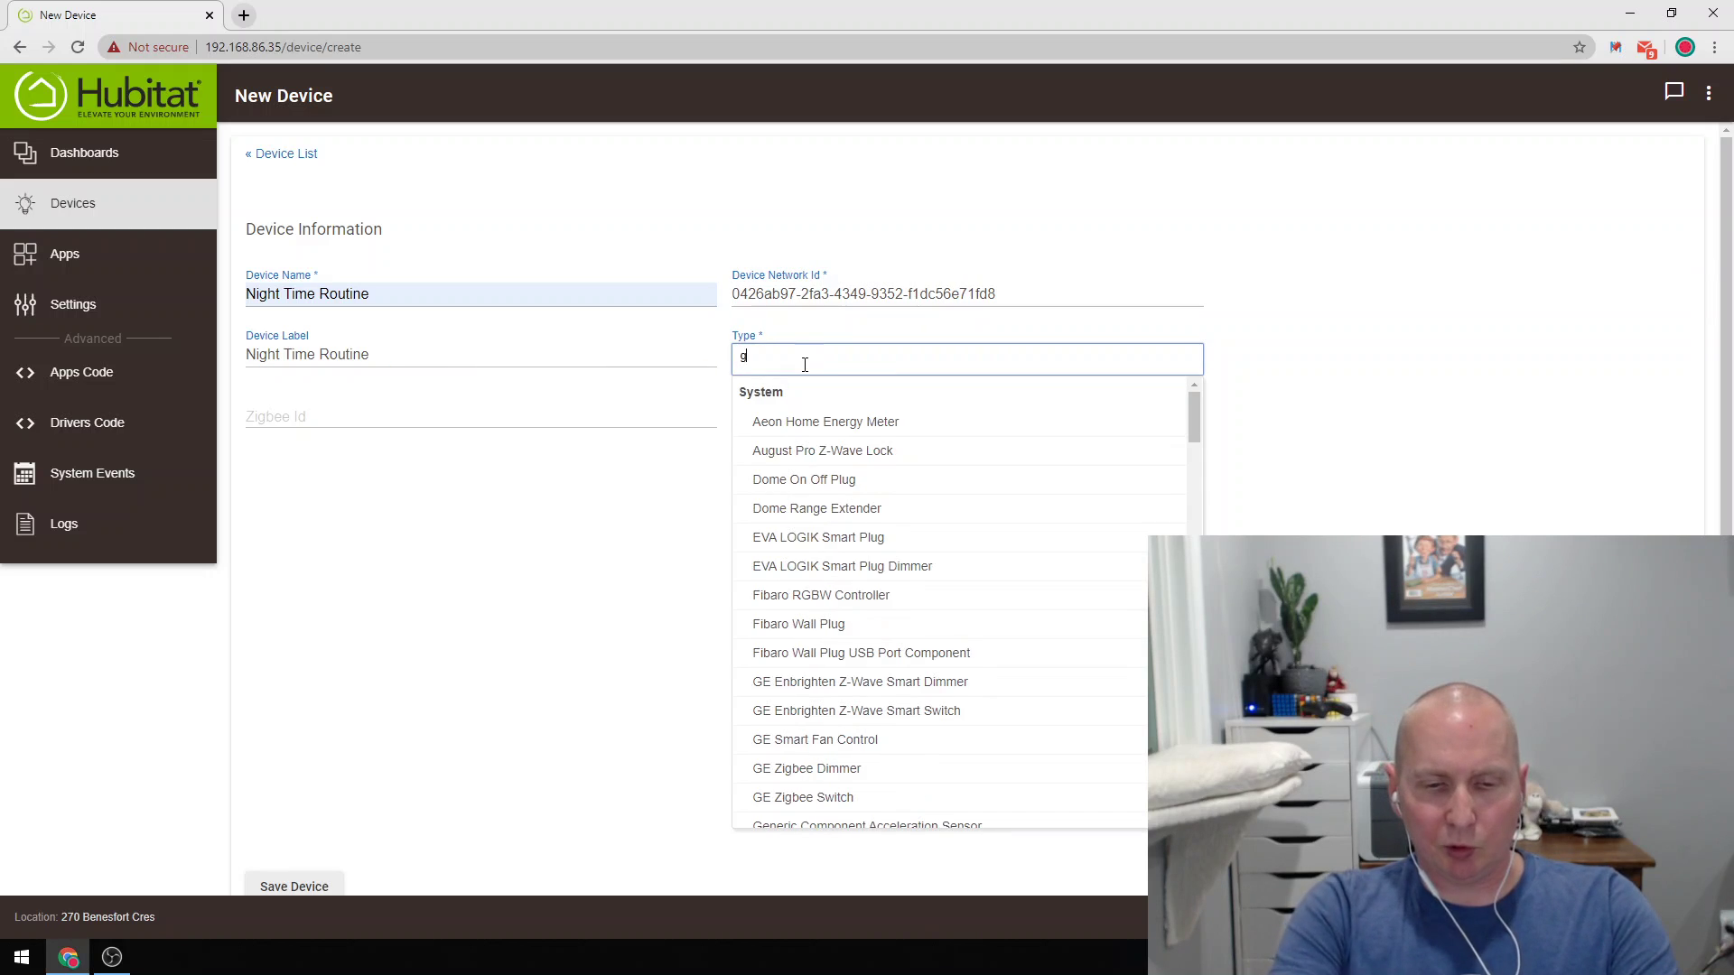
{"action": "type", "text": "ener"}
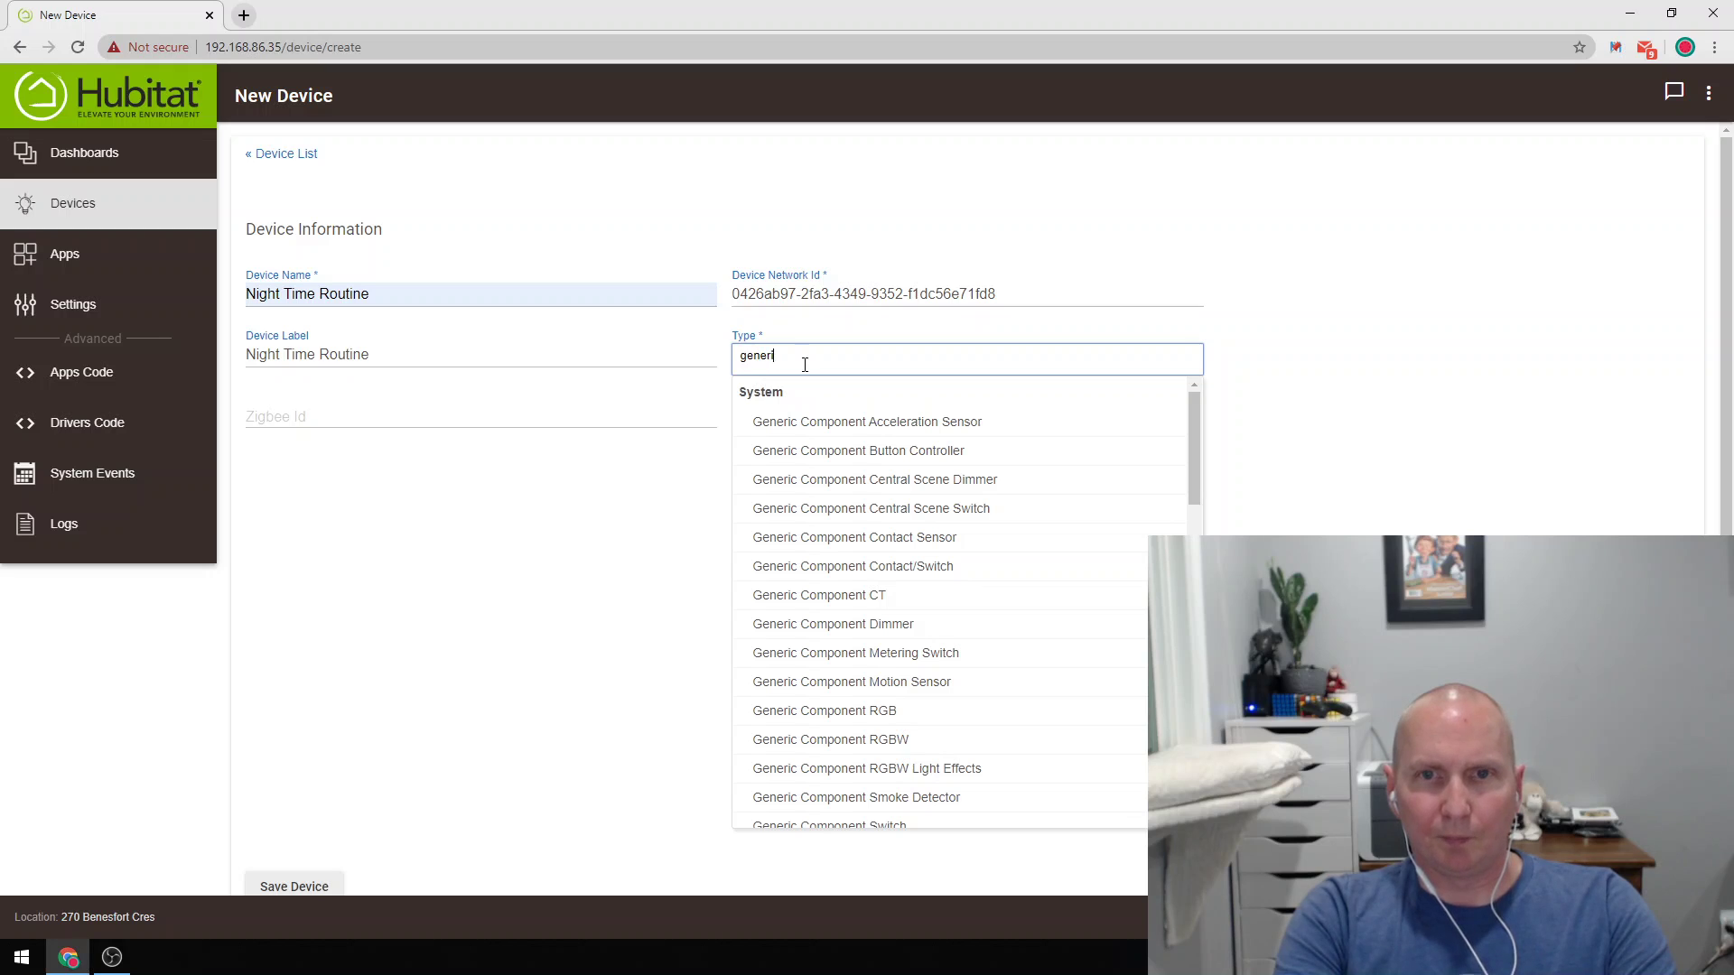
{"action": "type", "text": "ic"}
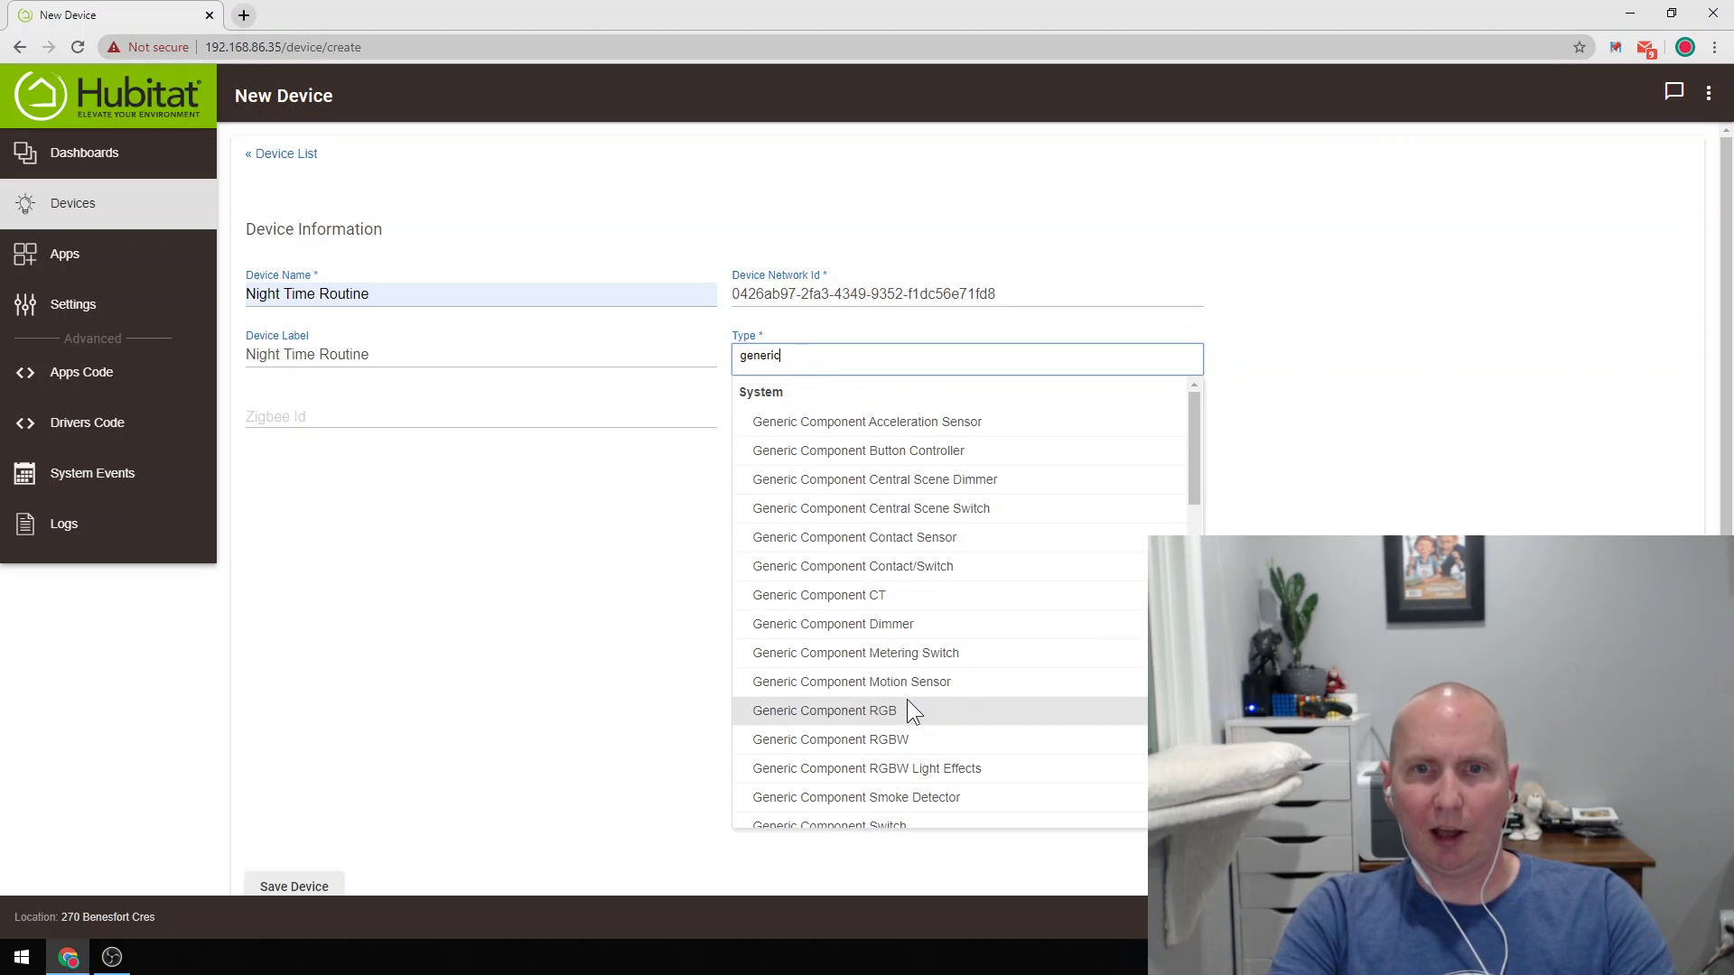
{"action": "left_click", "coordinate": [920, 578]}
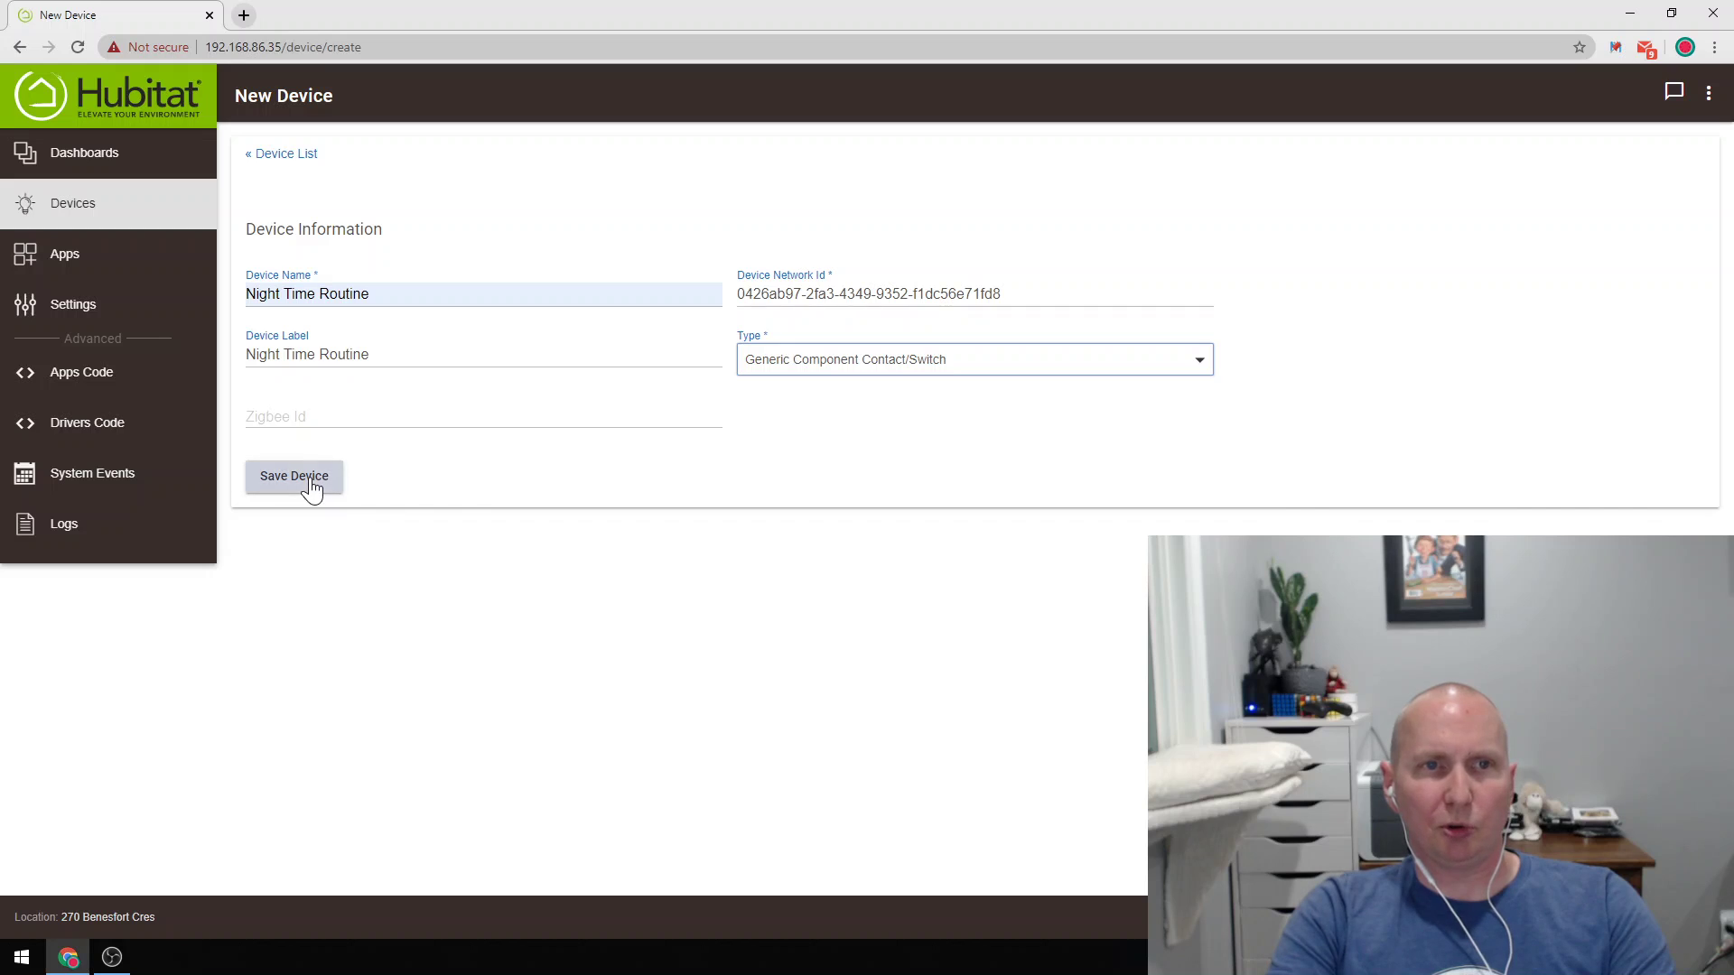
Open the existing Night Time Routine virtual switch from the device list to review its commands and settings.
{"action": "left_click", "coordinate": [80, 206]}
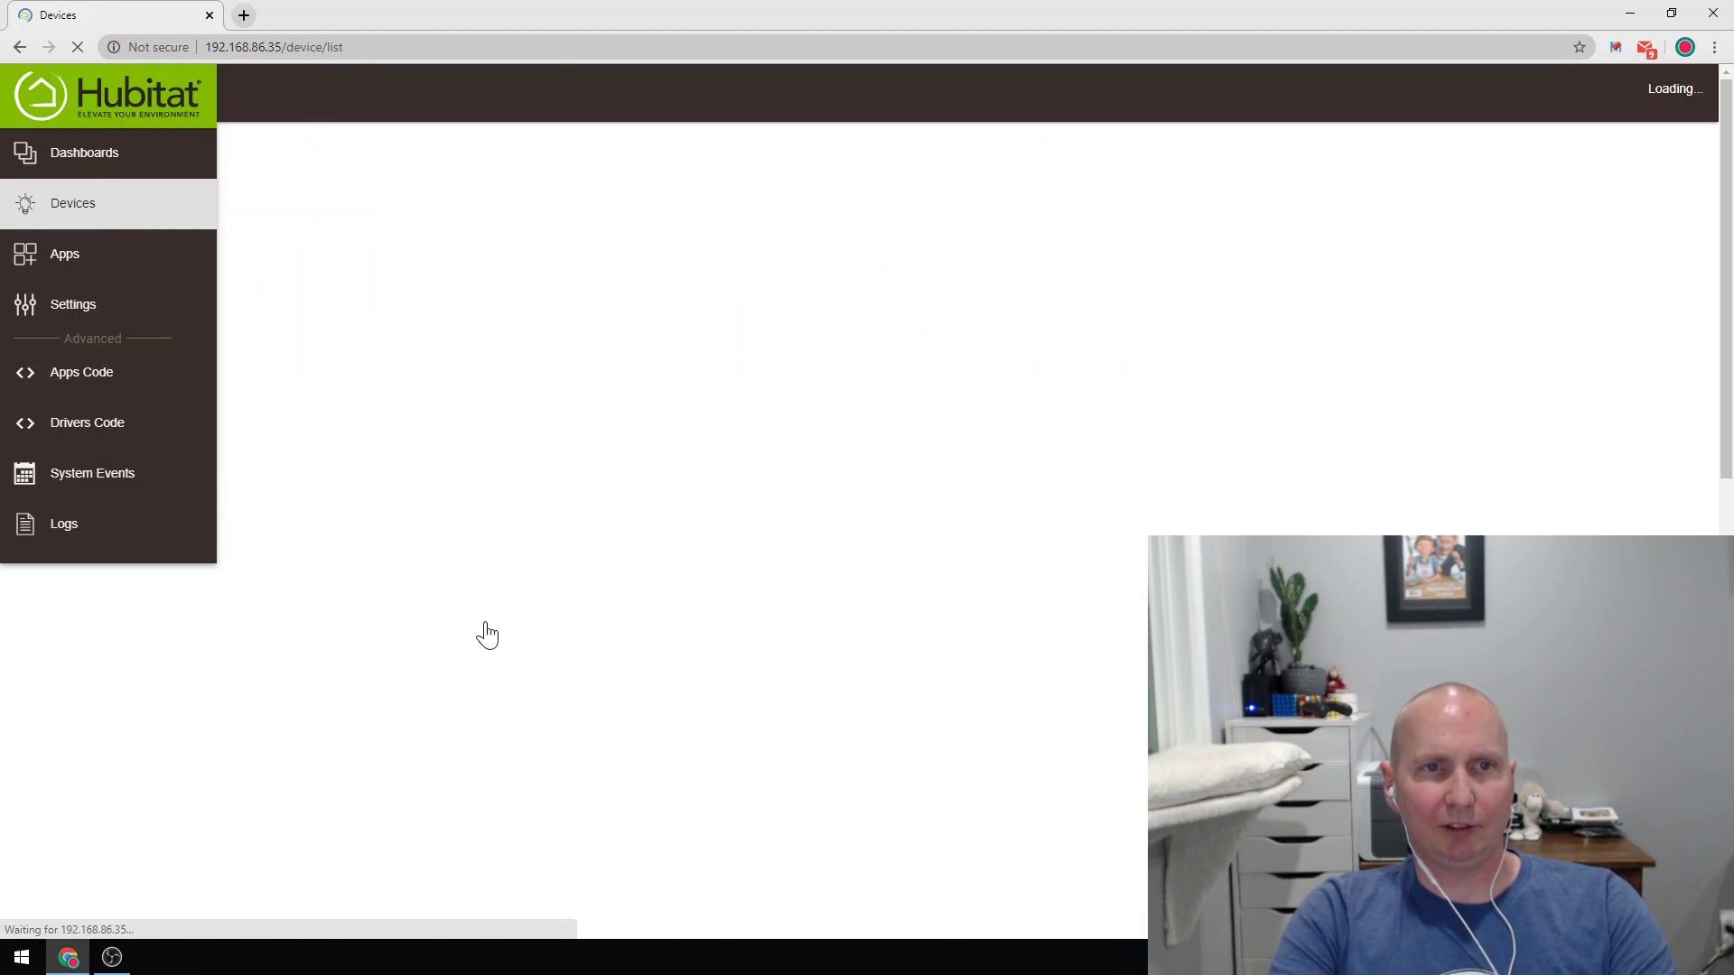
{"action": "scroll", "coordinate": [552, 588], "scroll_direction": "down", "scroll_amount": 3}
{"action": "scroll", "coordinate": [437, 589], "scroll_direction": "down", "scroll_amount": 2}
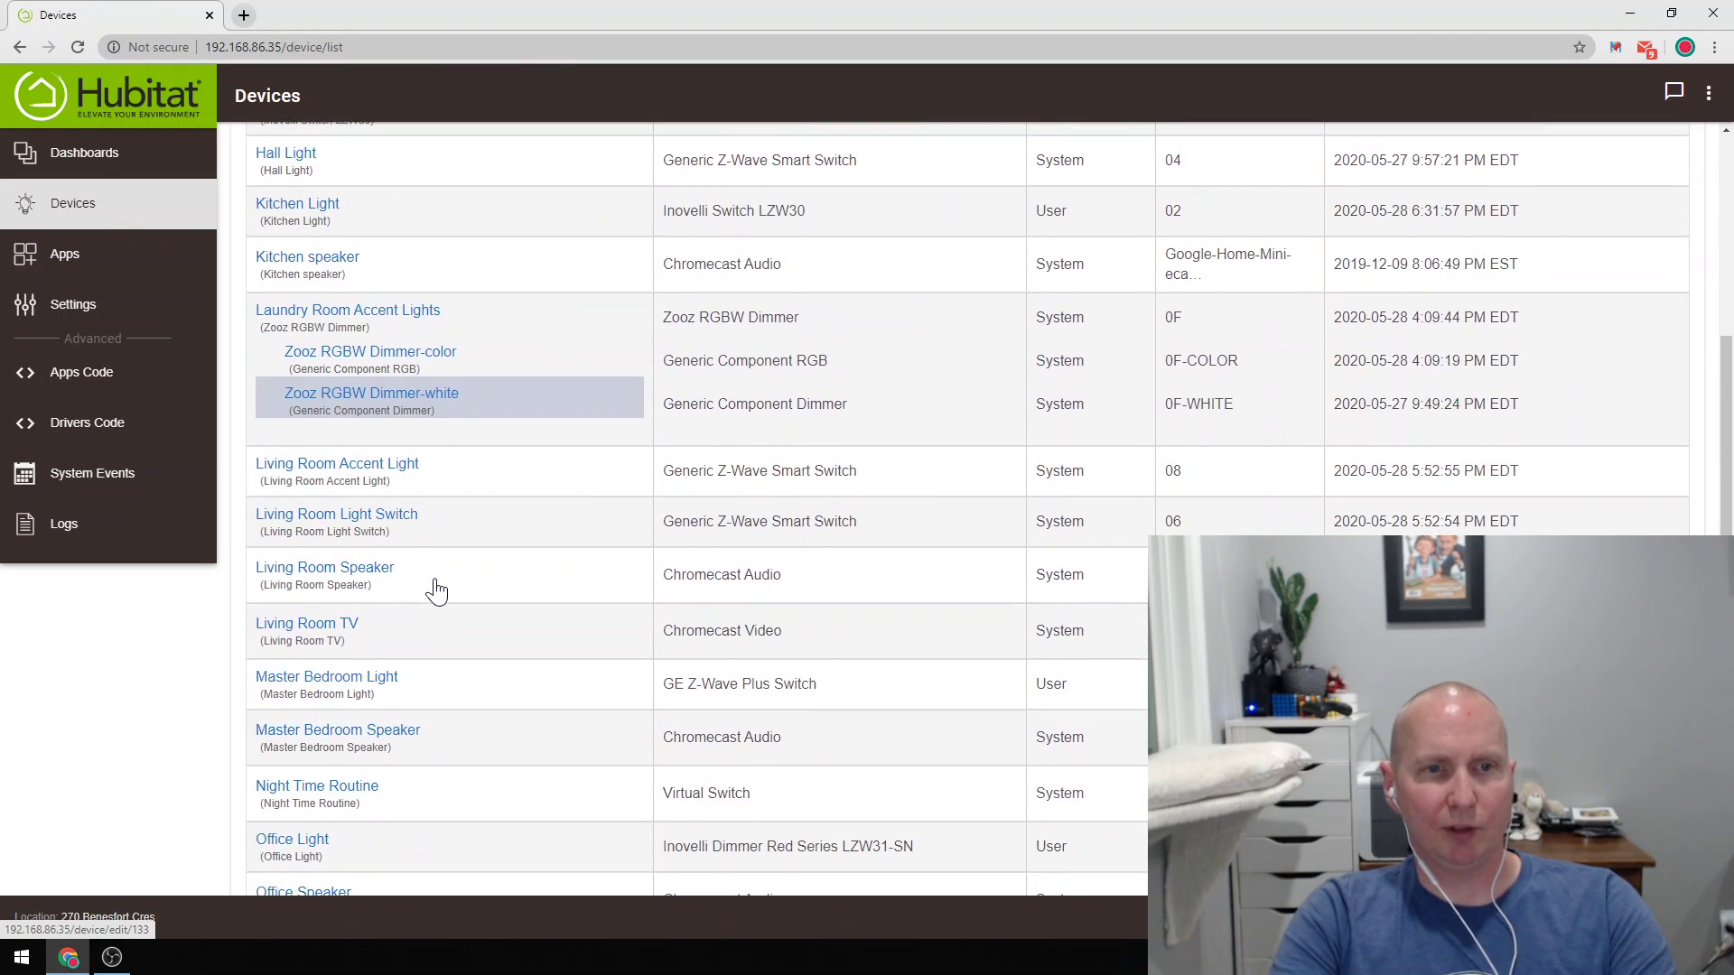
{"action": "scroll", "coordinate": [436, 589], "scroll_direction": "down", "scroll_amount": 2}
{"action": "left_click", "coordinate": [571, 636]}
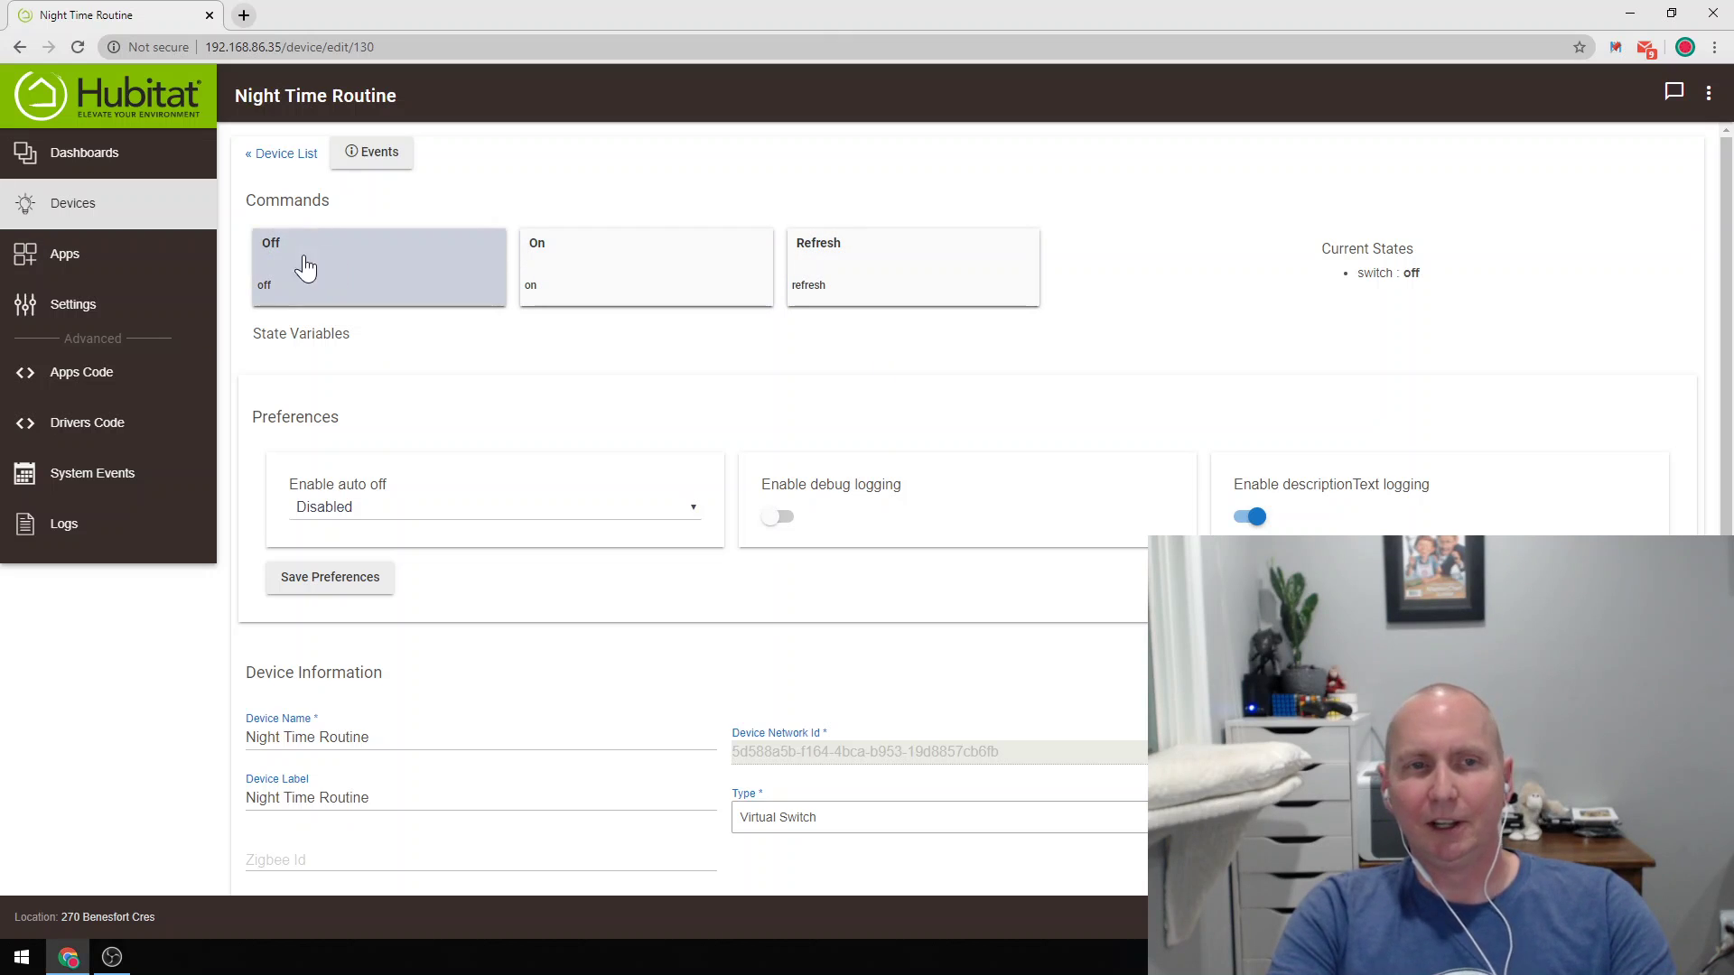
Review the devices included in the Google Home app and the setup of the At Dusk (Do crap) rule.
{"action": "left_click", "coordinate": [81, 260]}
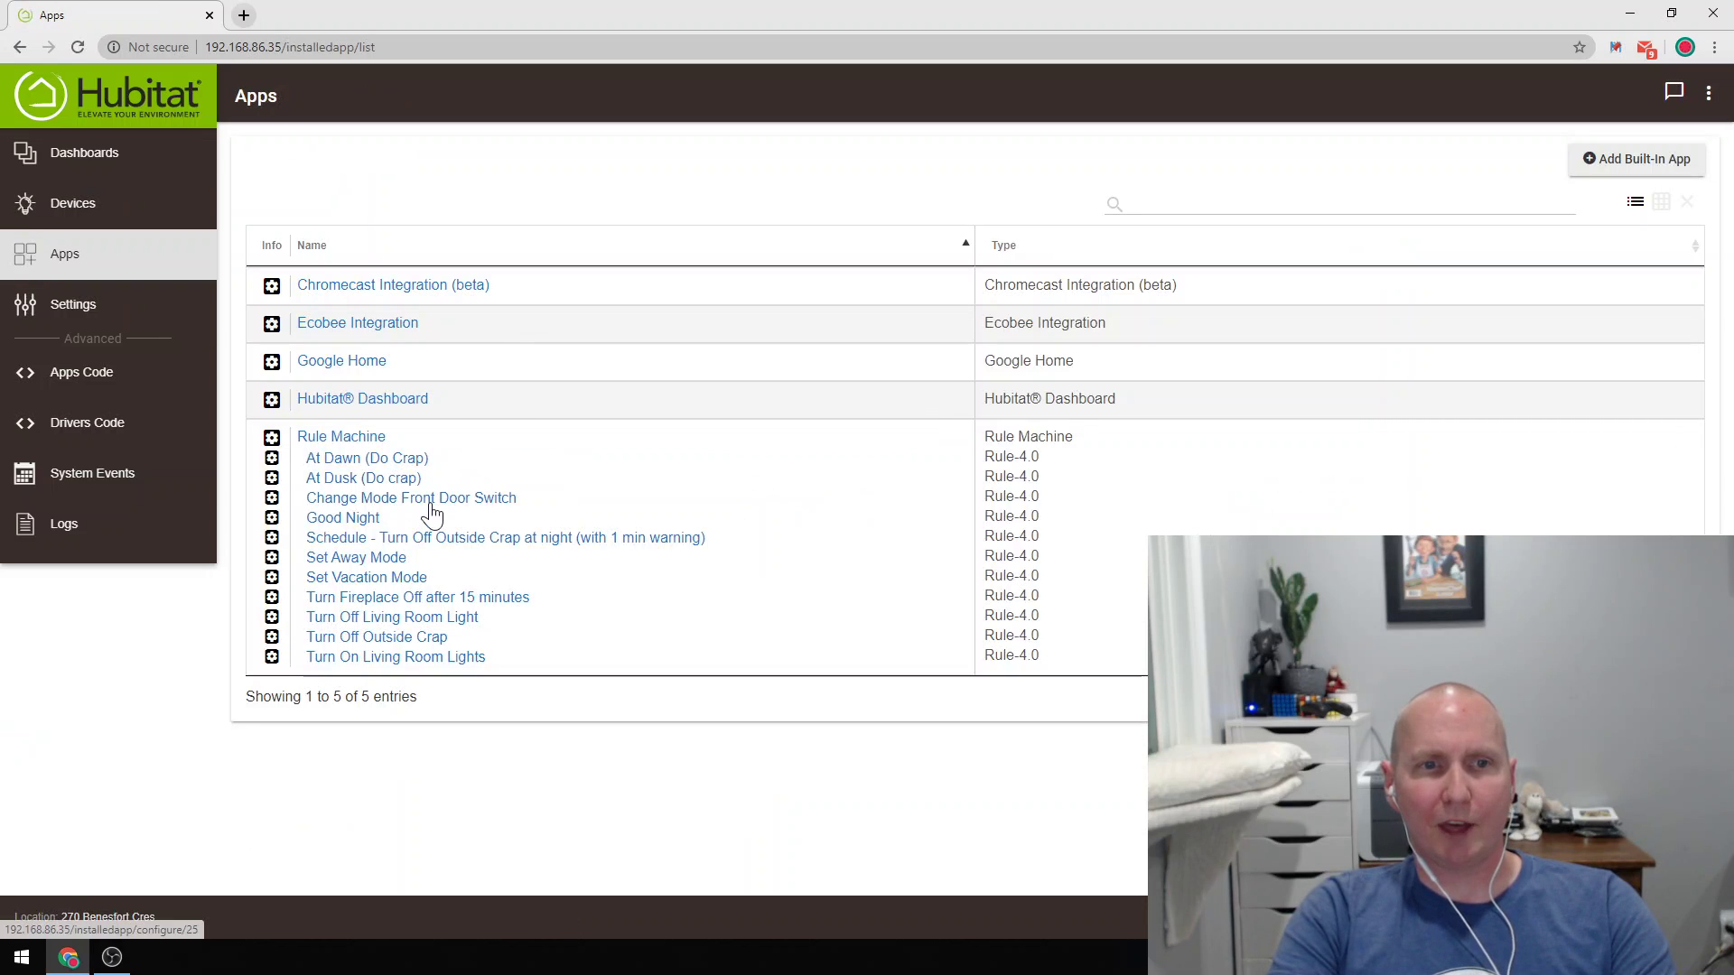
{"action": "left_click", "coordinate": [344, 364]}
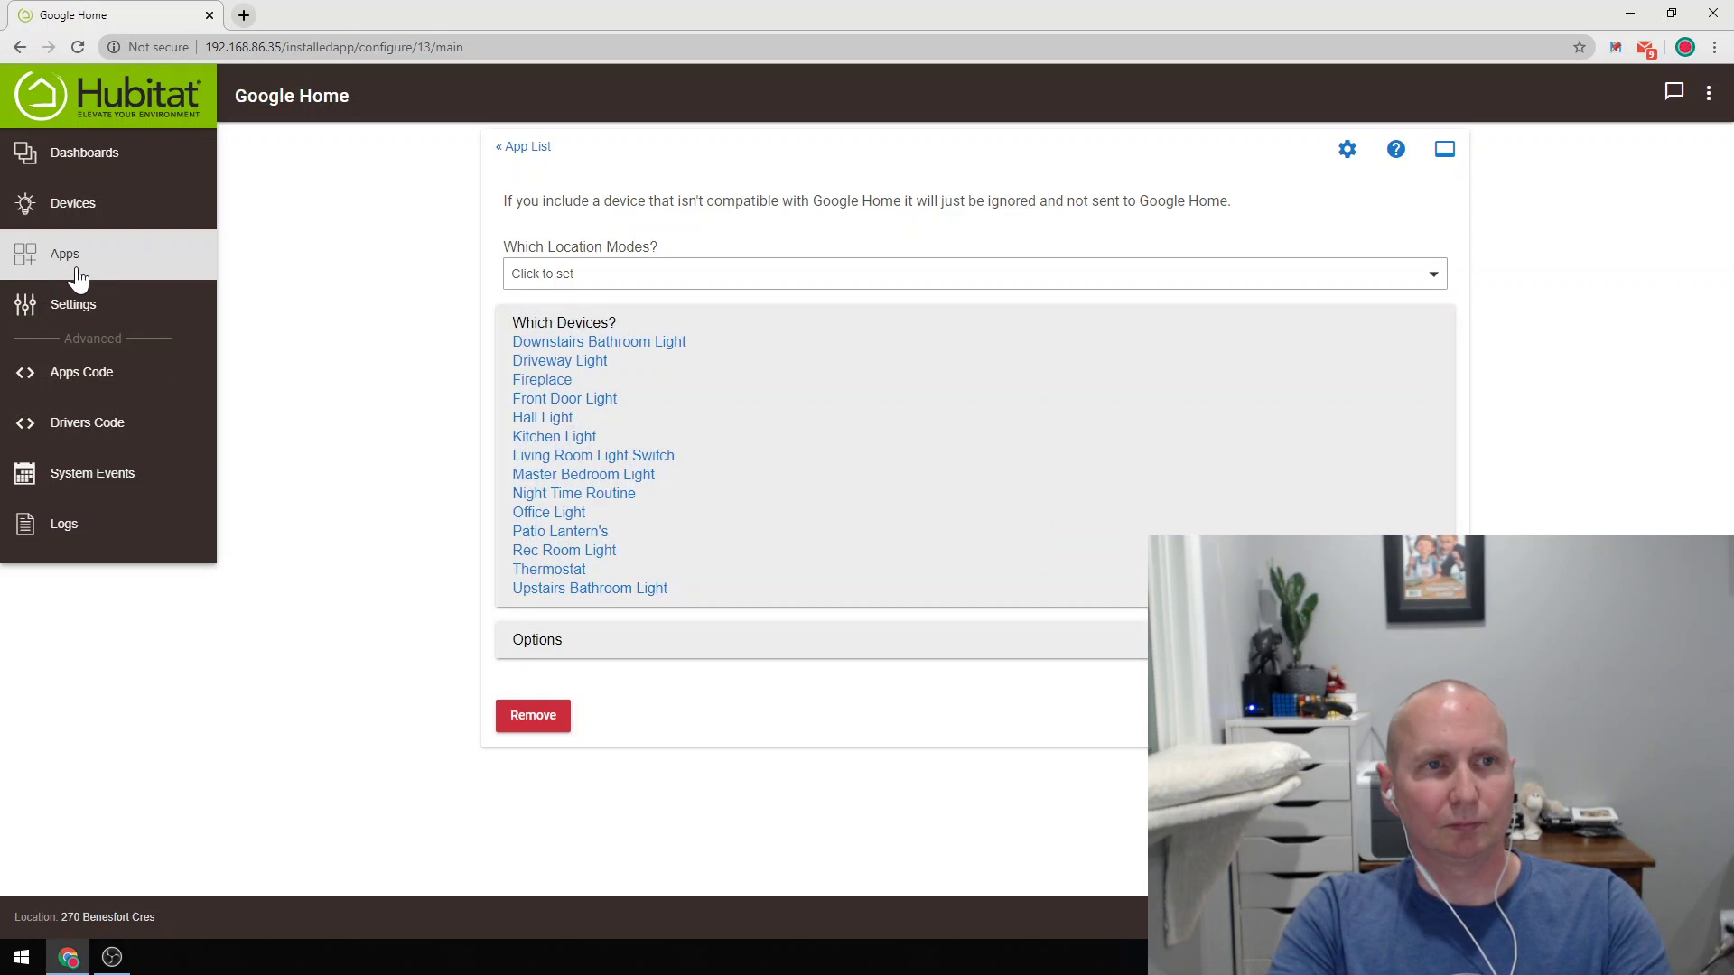
{"action": "left_click", "coordinate": [79, 269]}
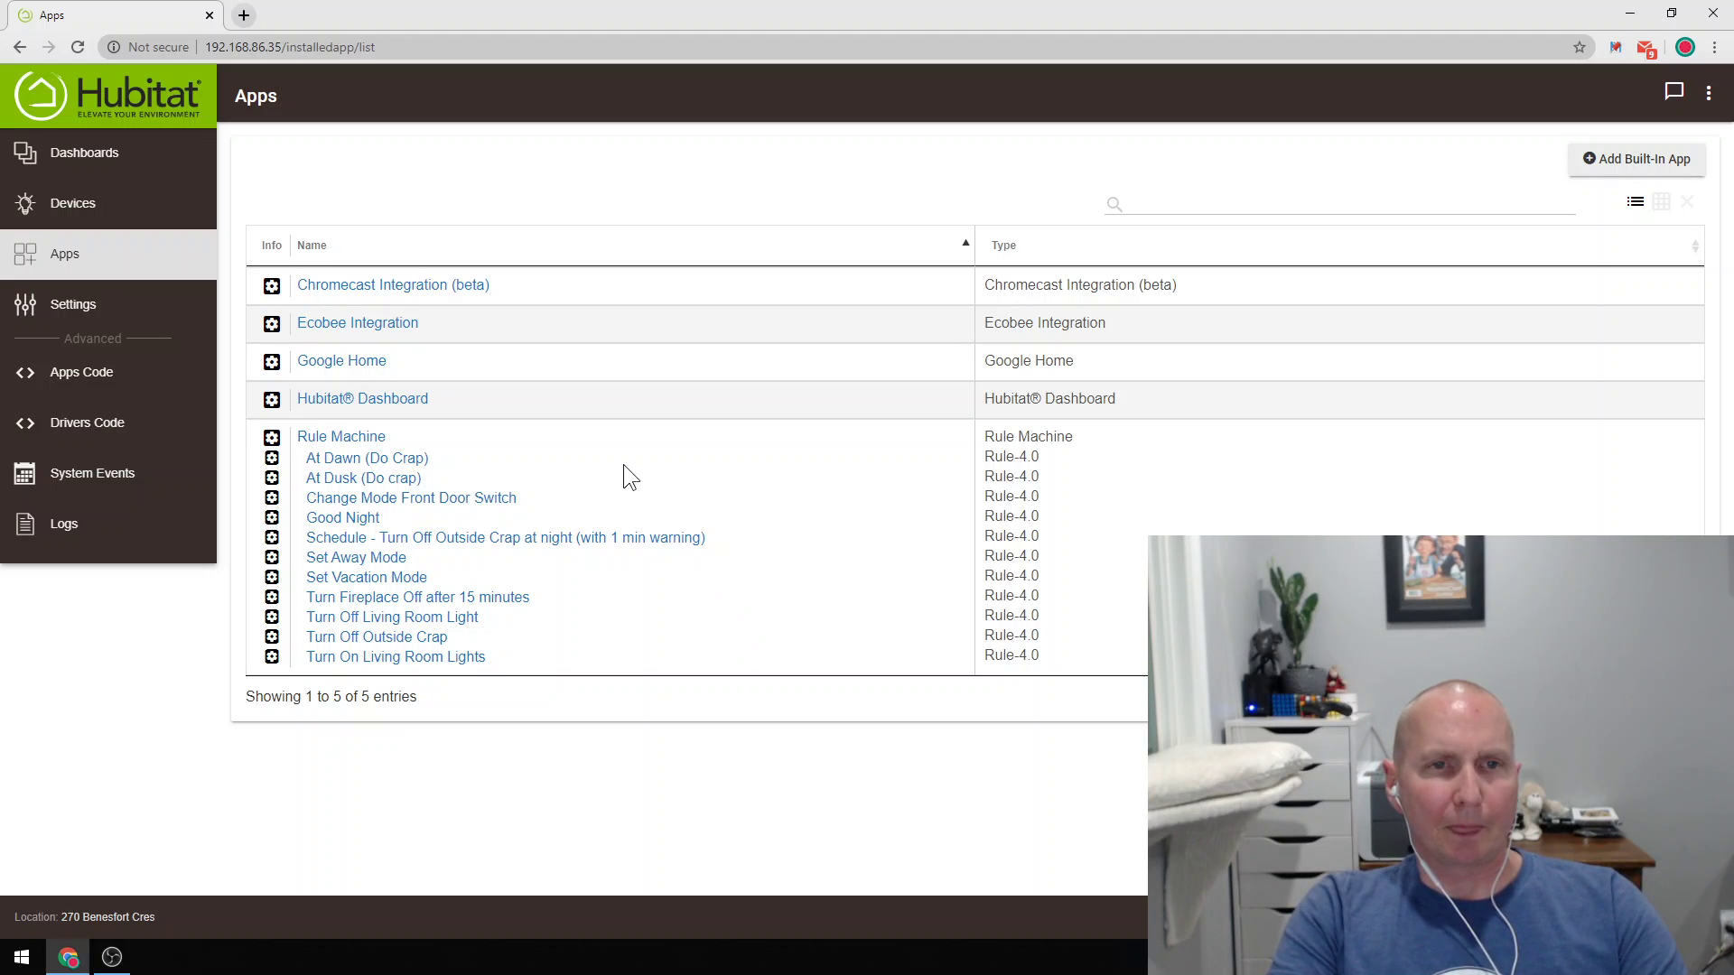
{"action": "left_click", "coordinate": [340, 481]}
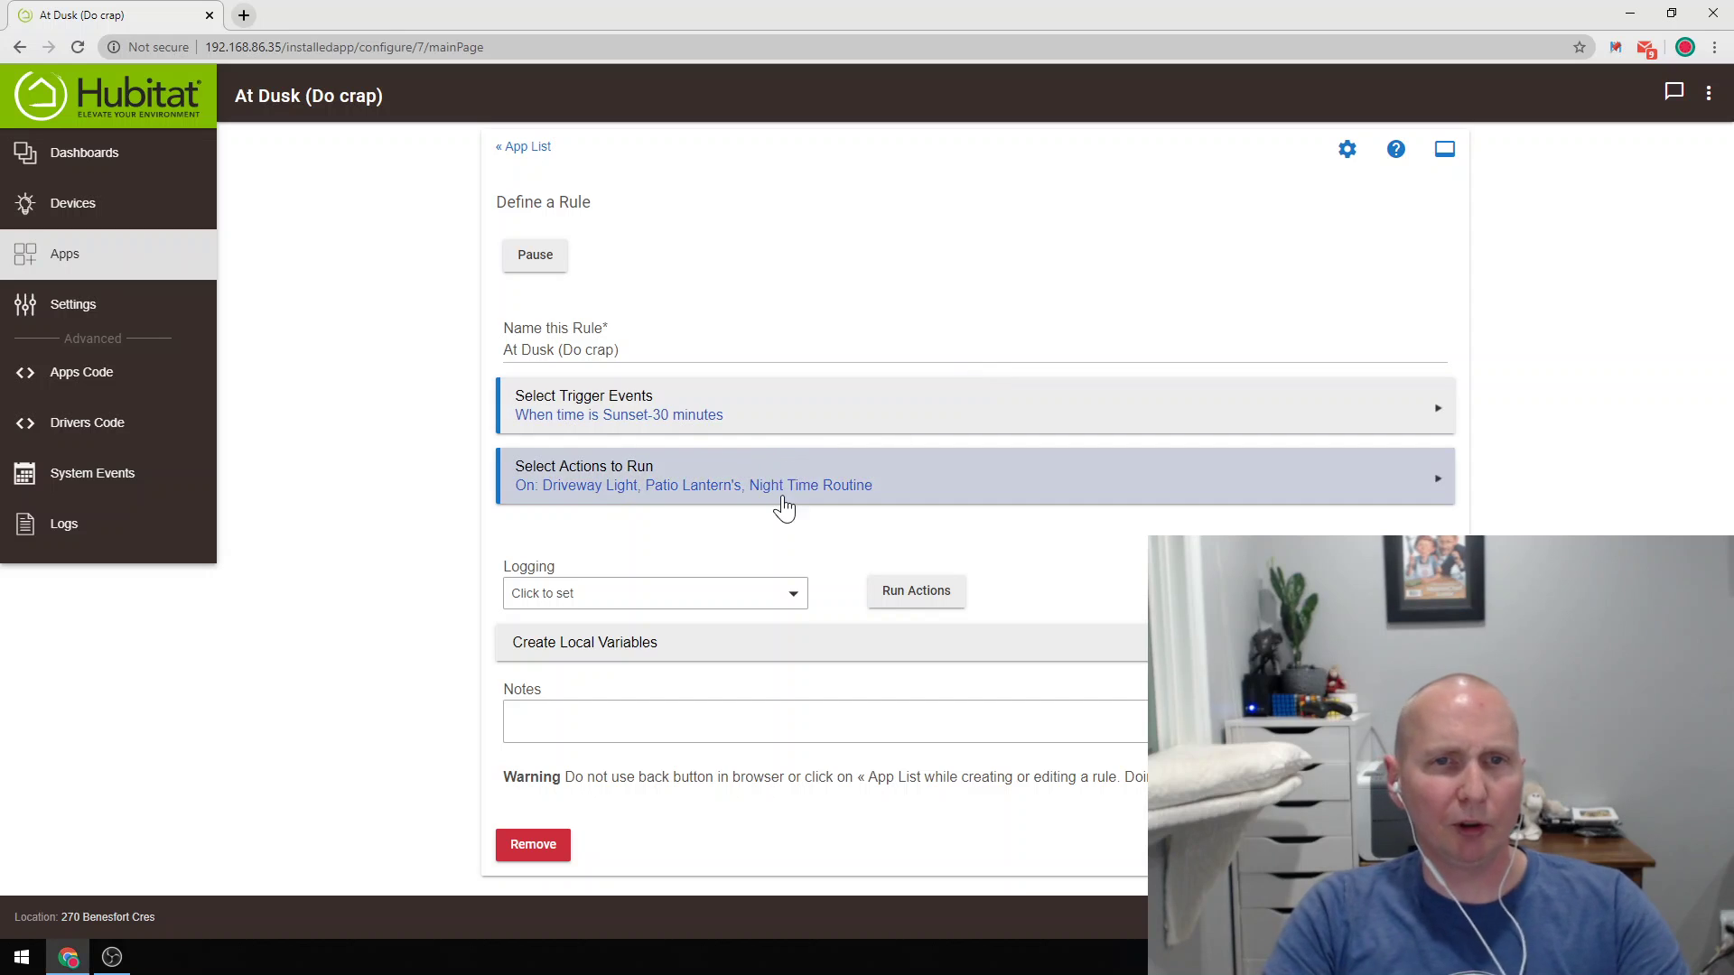
Create a new rule in Rule Machine and name it Test.
{"action": "left_click", "coordinate": [65, 260]}
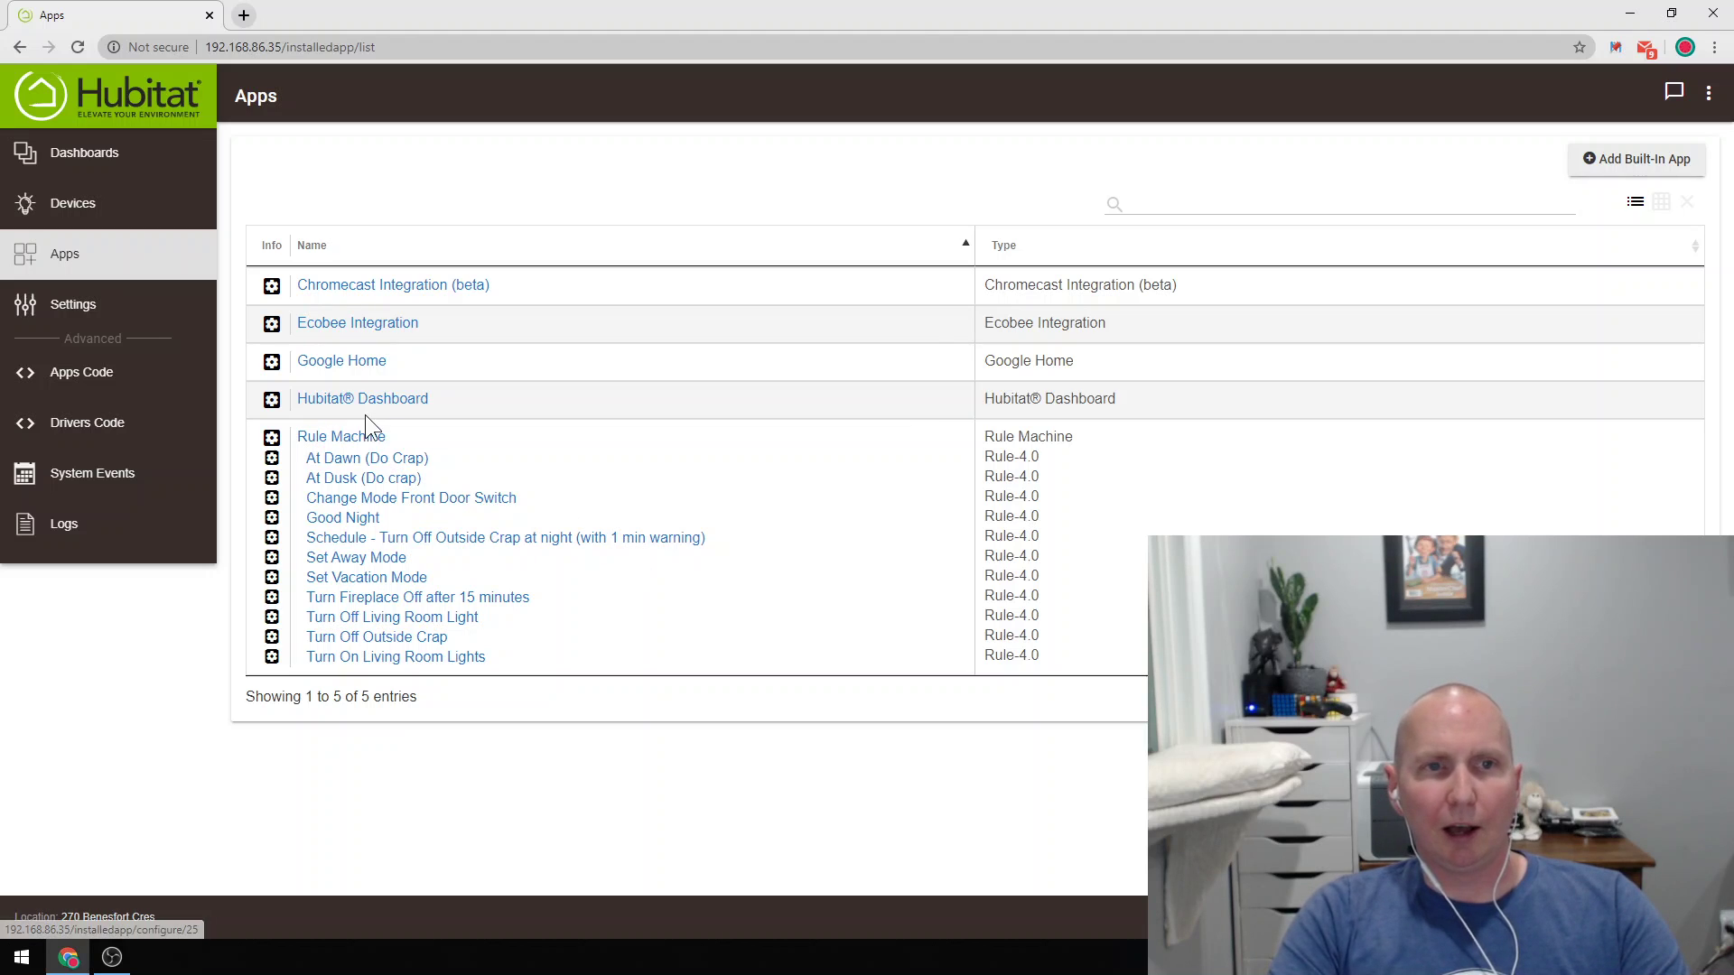
{"action": "left_click", "coordinate": [362, 439]}
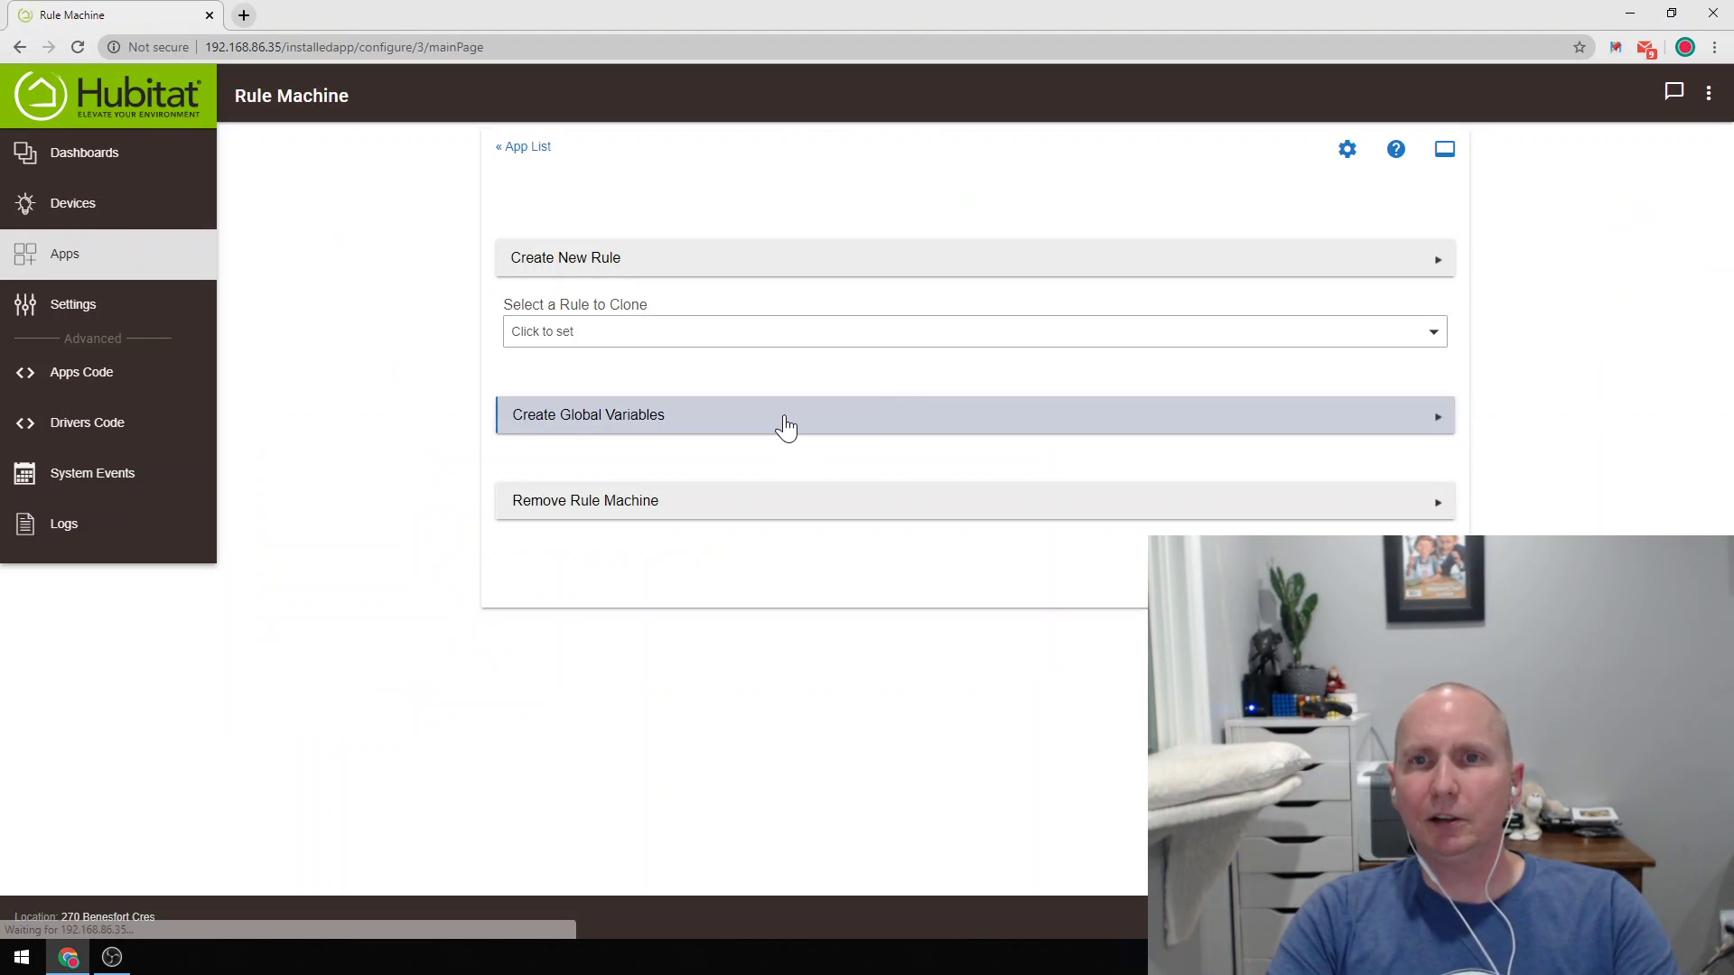
{"action": "left_click", "coordinate": [645, 290]}
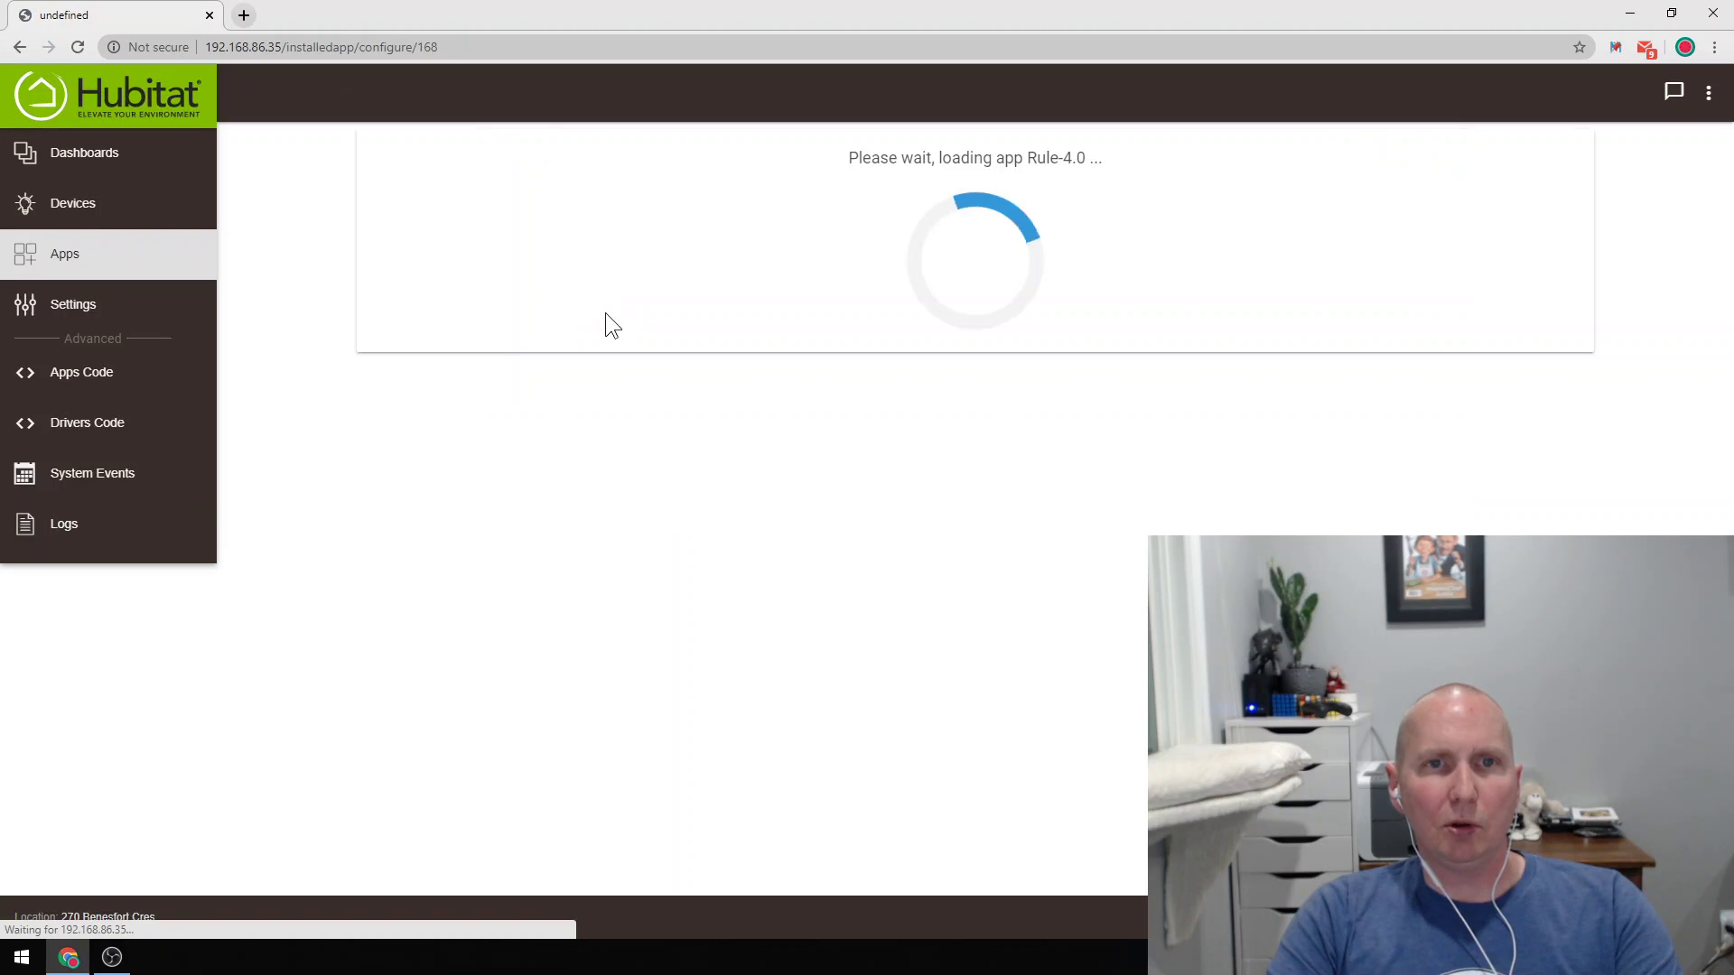
{"action": "left_click", "coordinate": [566, 349]}
{"action": "type", "text": "Test"}
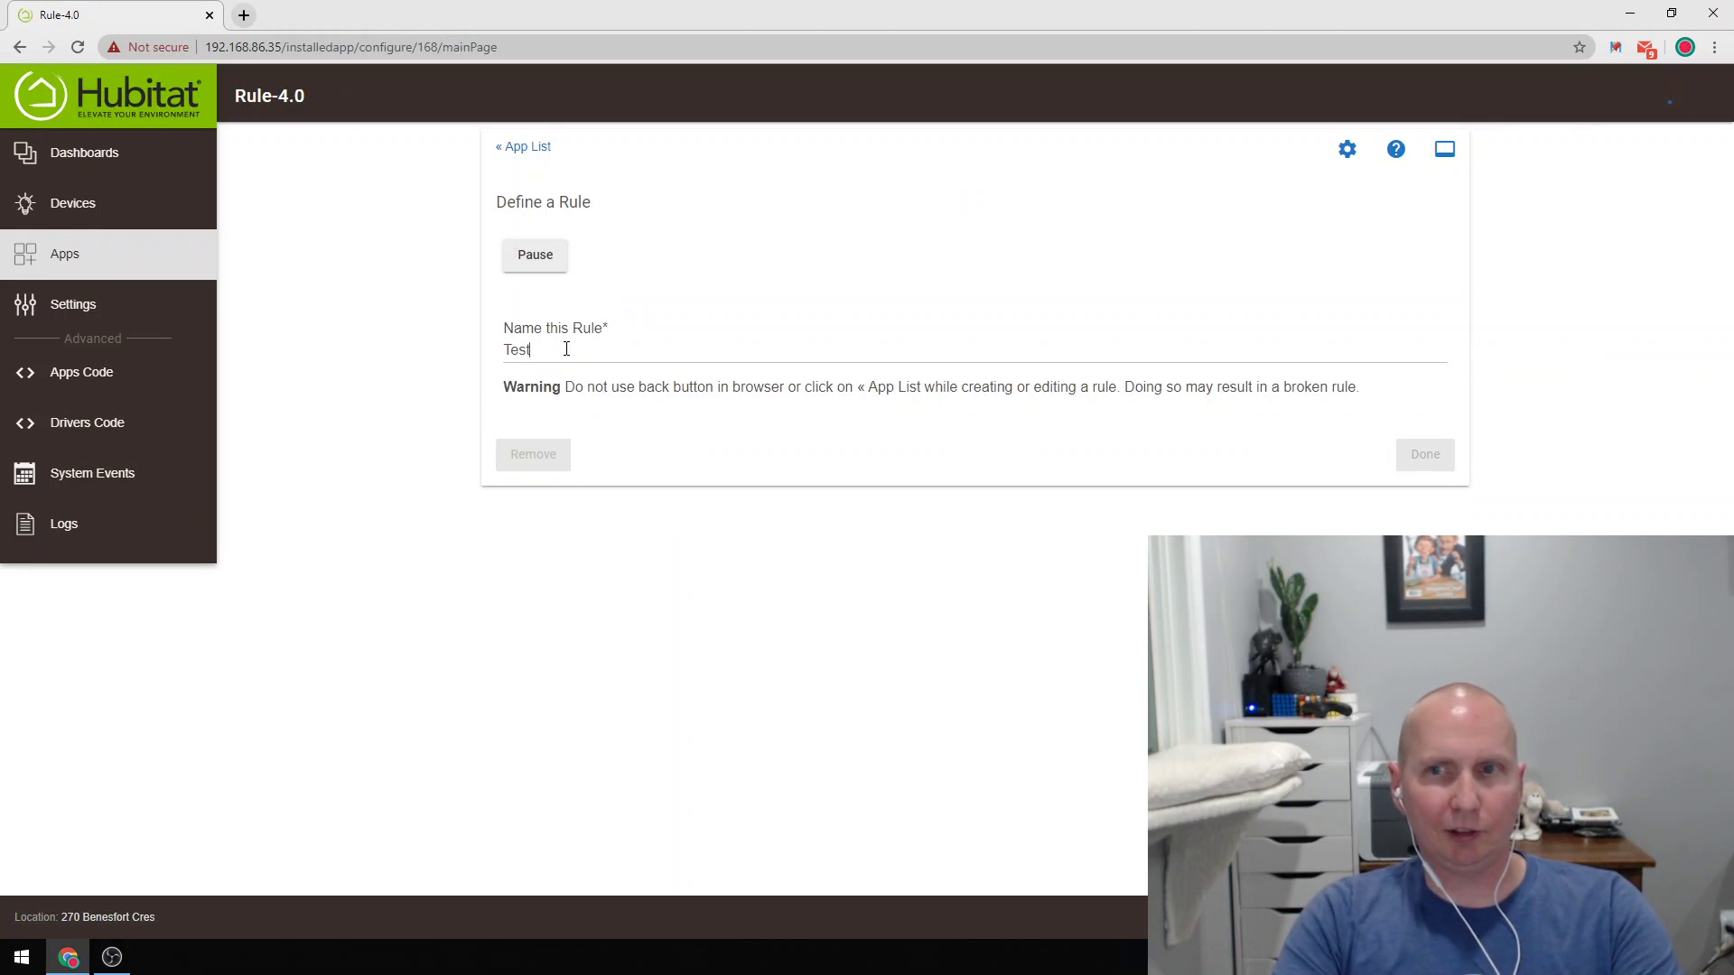
{"action": "left_click", "coordinate": [820, 447]}
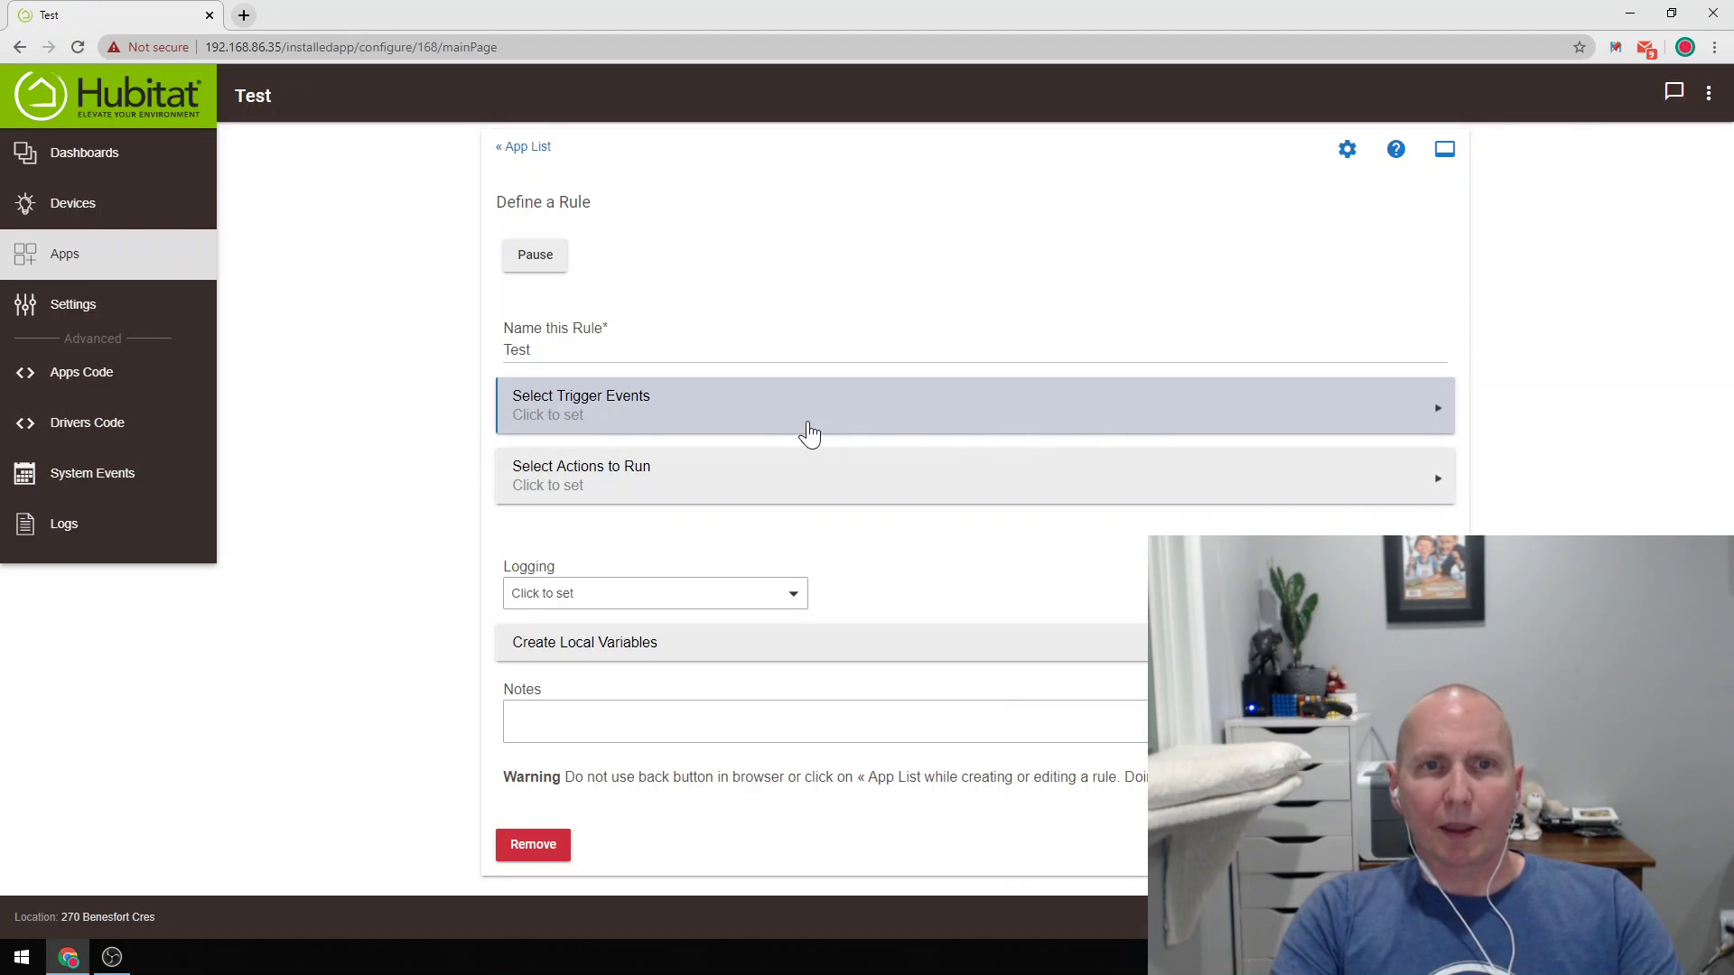
Add a trigger event with the Certain Time capability to the Test rule.
{"action": "left_click", "coordinate": [666, 400]}
{"action": "left_click", "coordinate": [647, 302]}
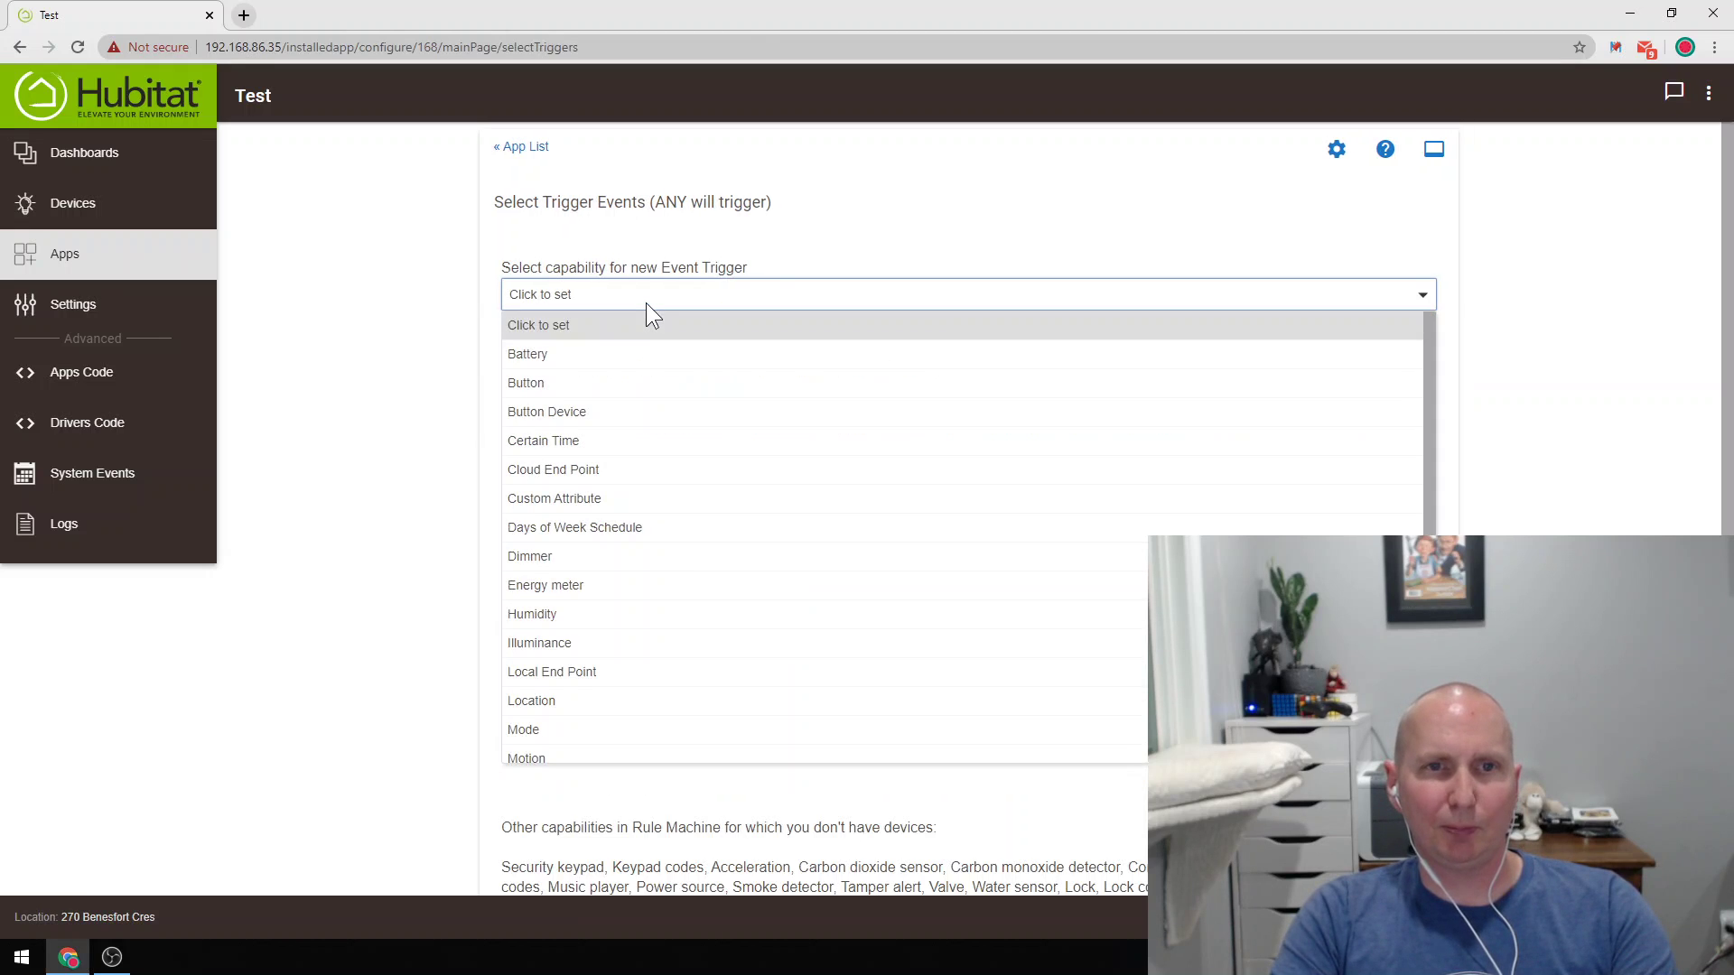
{"action": "left_click", "coordinate": [583, 440]}
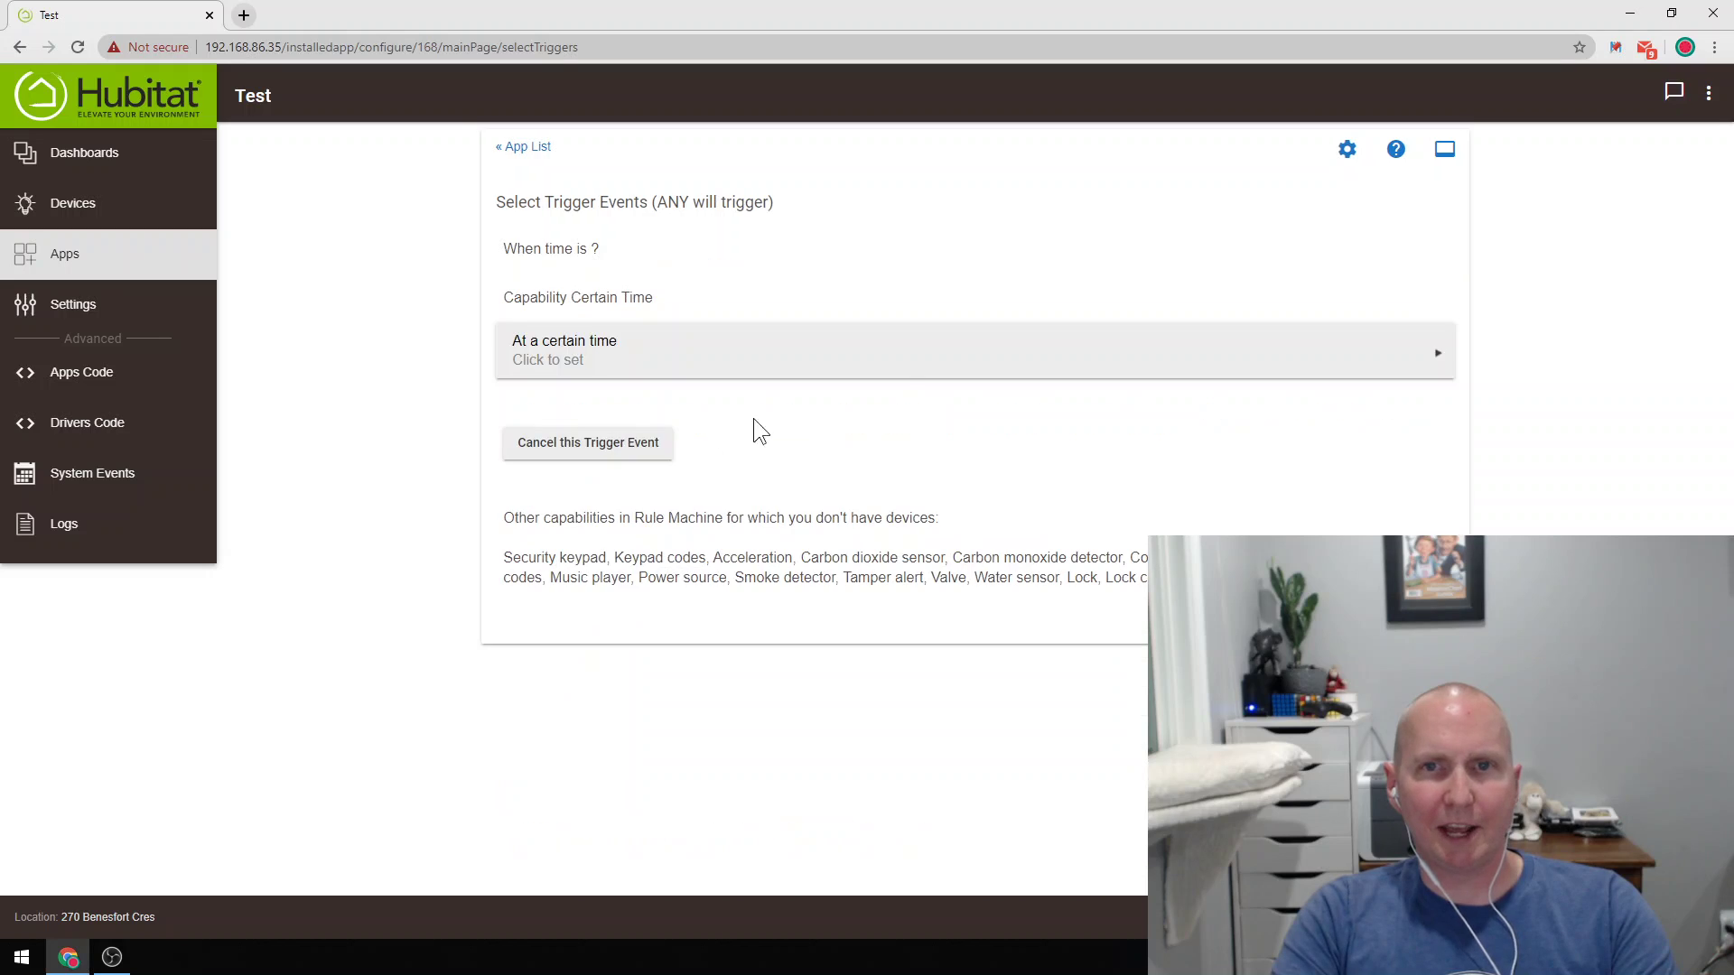
Try Sunset as the trigger's time option and switch it back to a specific time.
{"action": "left_click", "coordinate": [1409, 356]}
{"action": "left_click", "coordinate": [636, 314]}
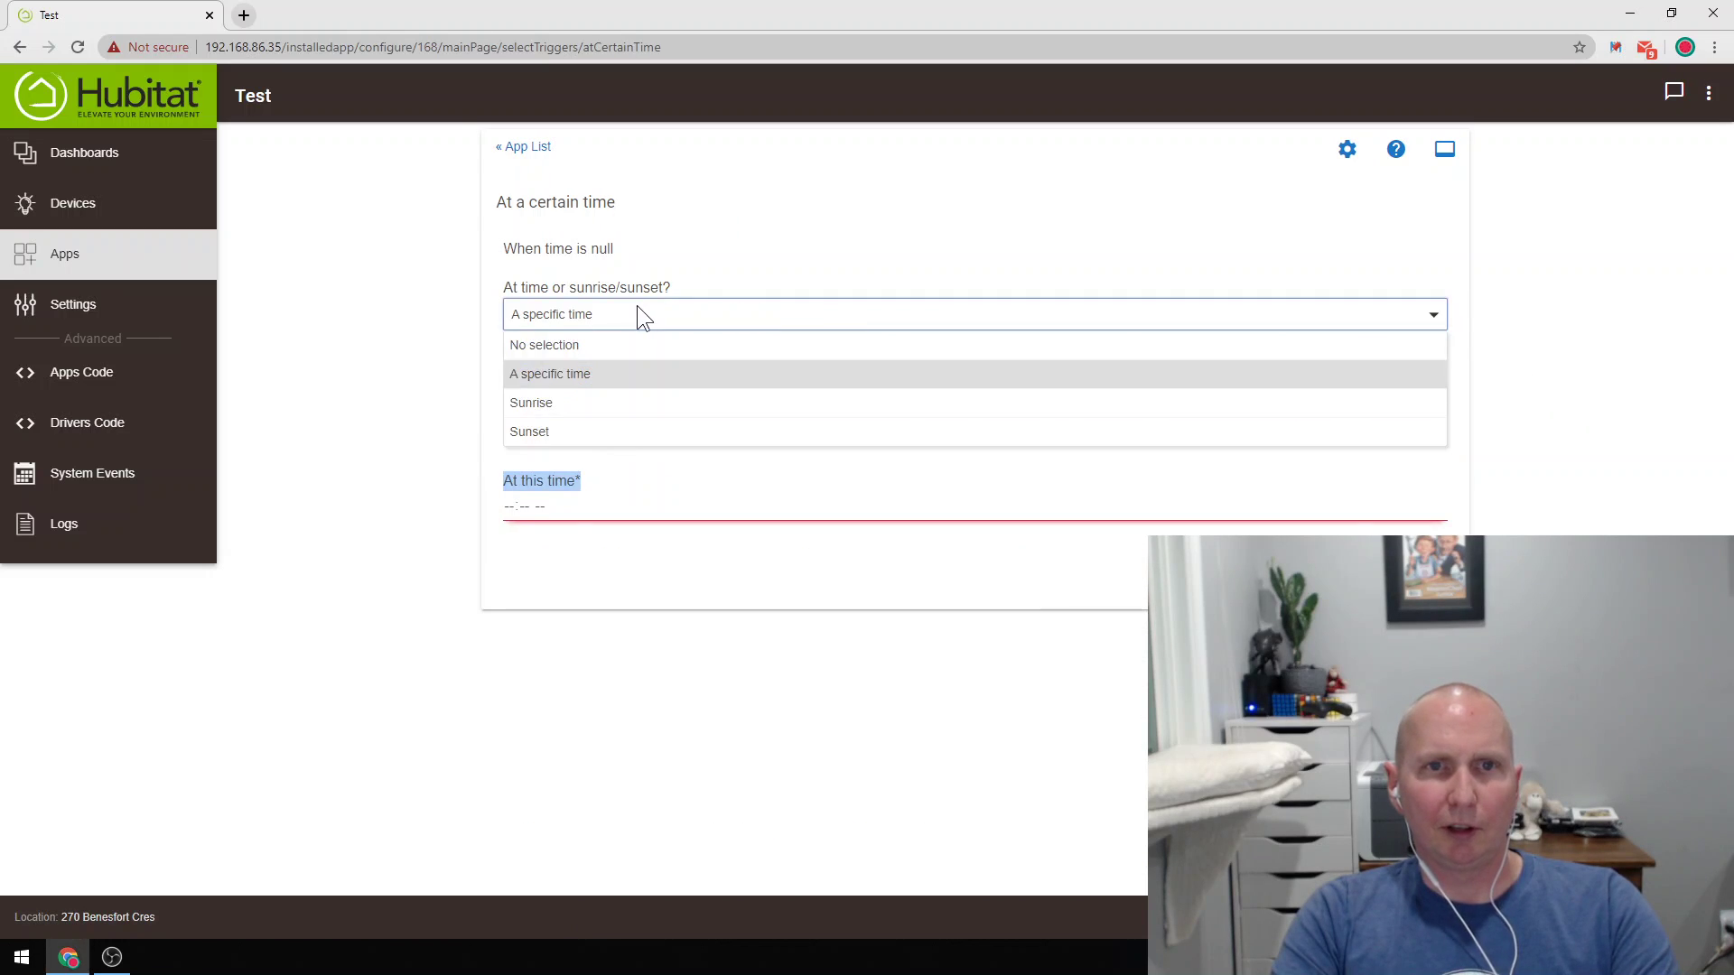
{"action": "left_click", "coordinate": [553, 433]}
{"action": "left_click", "coordinate": [577, 314]}
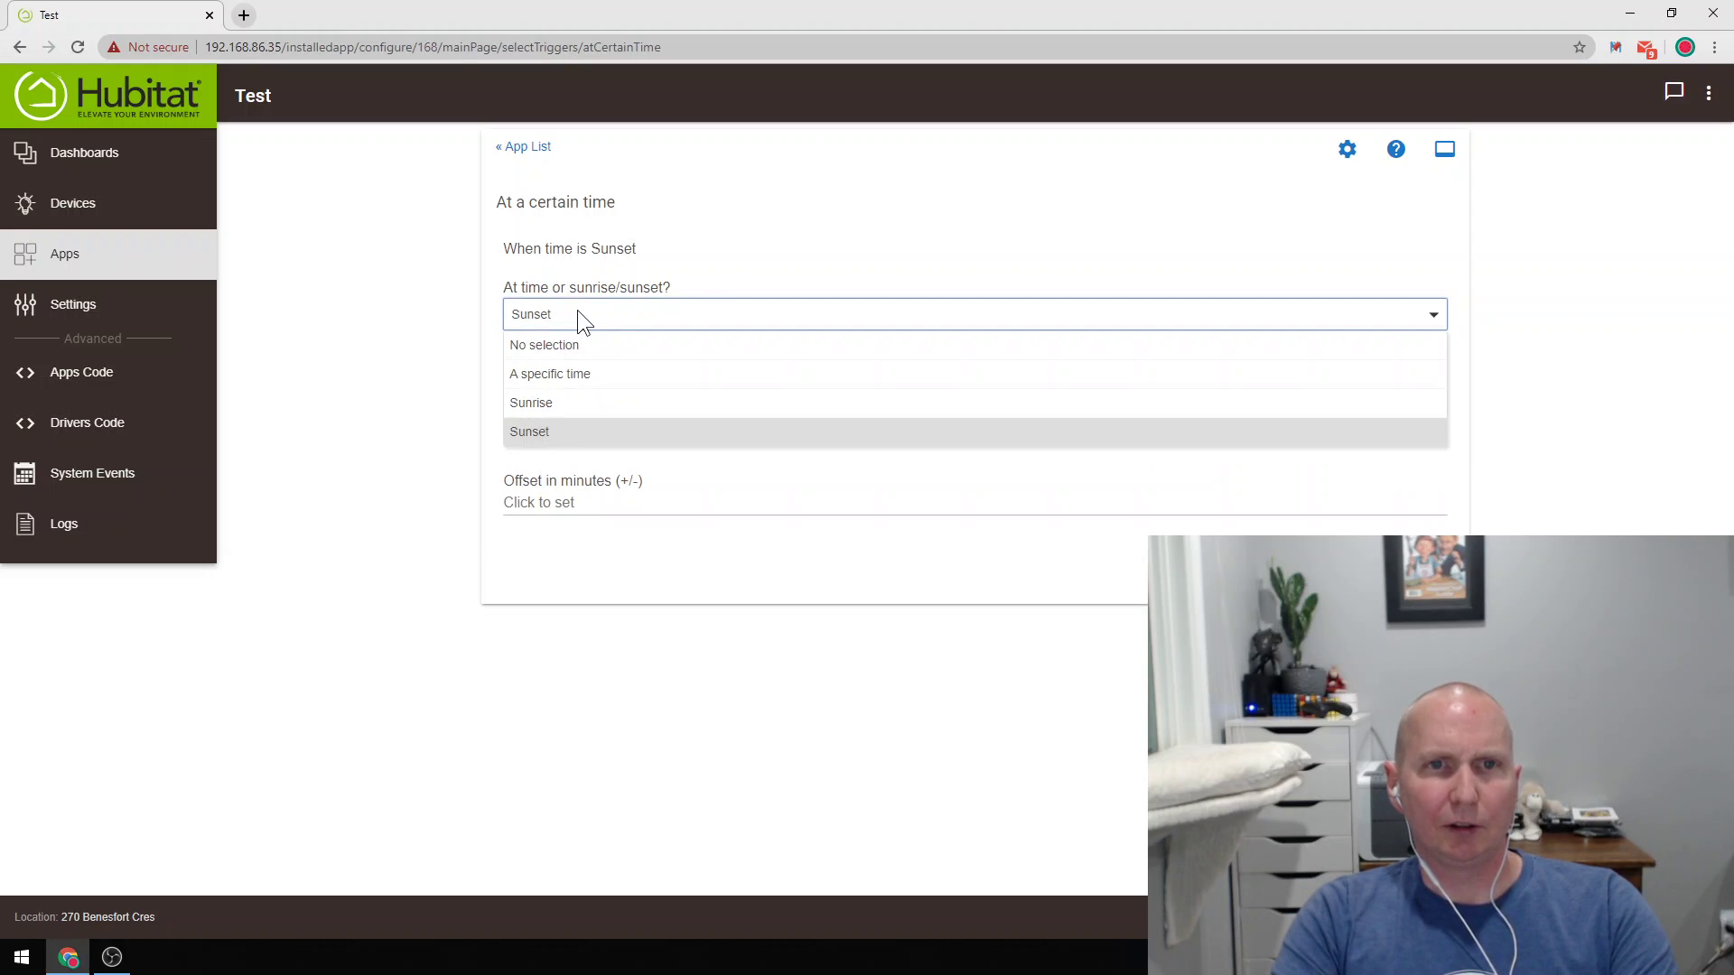
{"action": "left_click", "coordinate": [540, 309]}
{"action": "left_click", "coordinate": [549, 308]}
{"action": "left_click", "coordinate": [569, 374]}
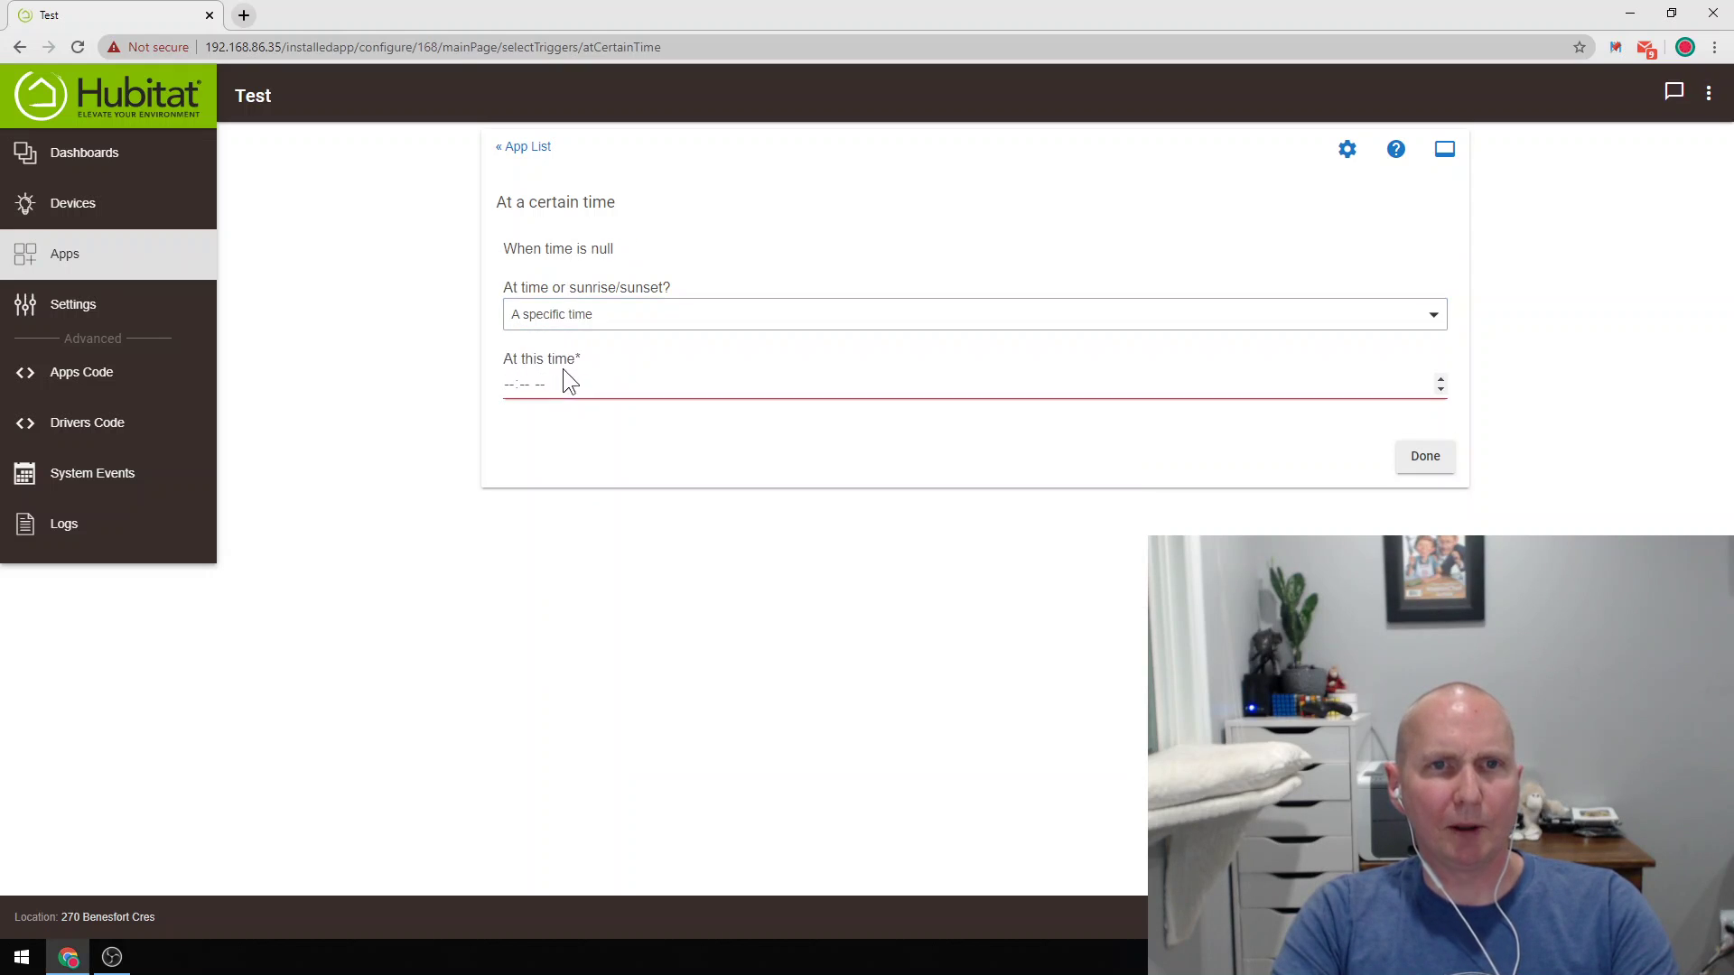
Set the trigger time to 10:00 PM and finish the rule's trigger events.
{"action": "left_click", "coordinate": [527, 381]}
{"action": "type", "text": "1"}
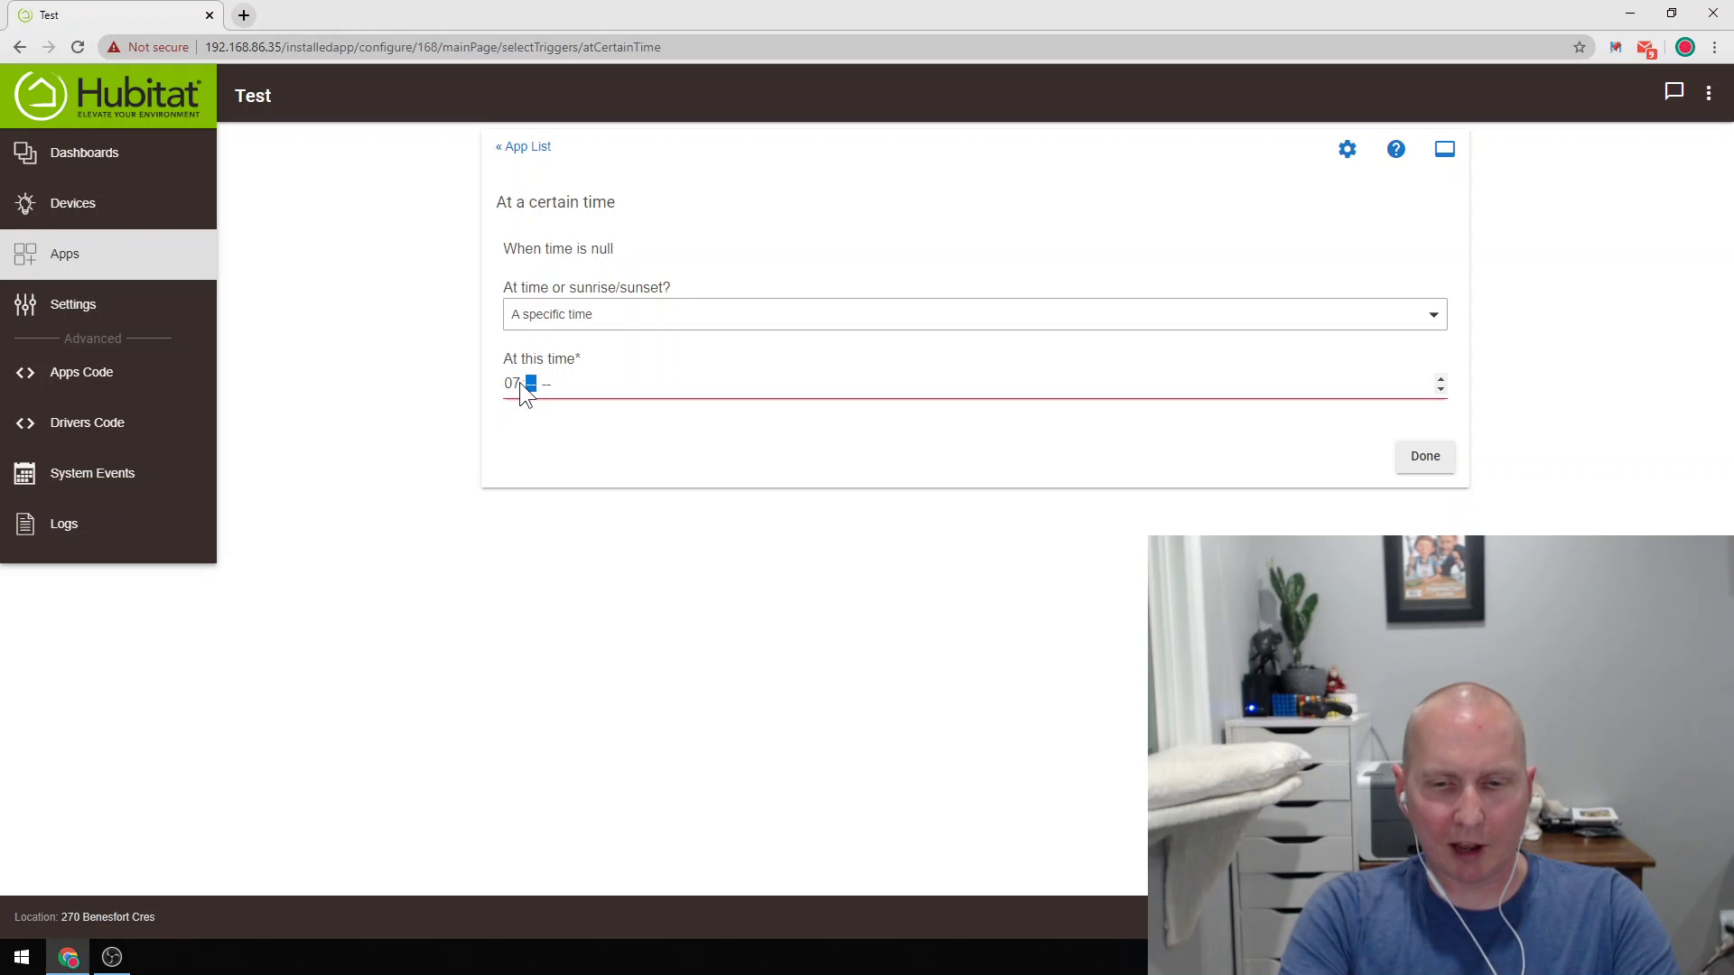
{"action": "type", "text": "70"}
{"action": "type", "text": "00"}
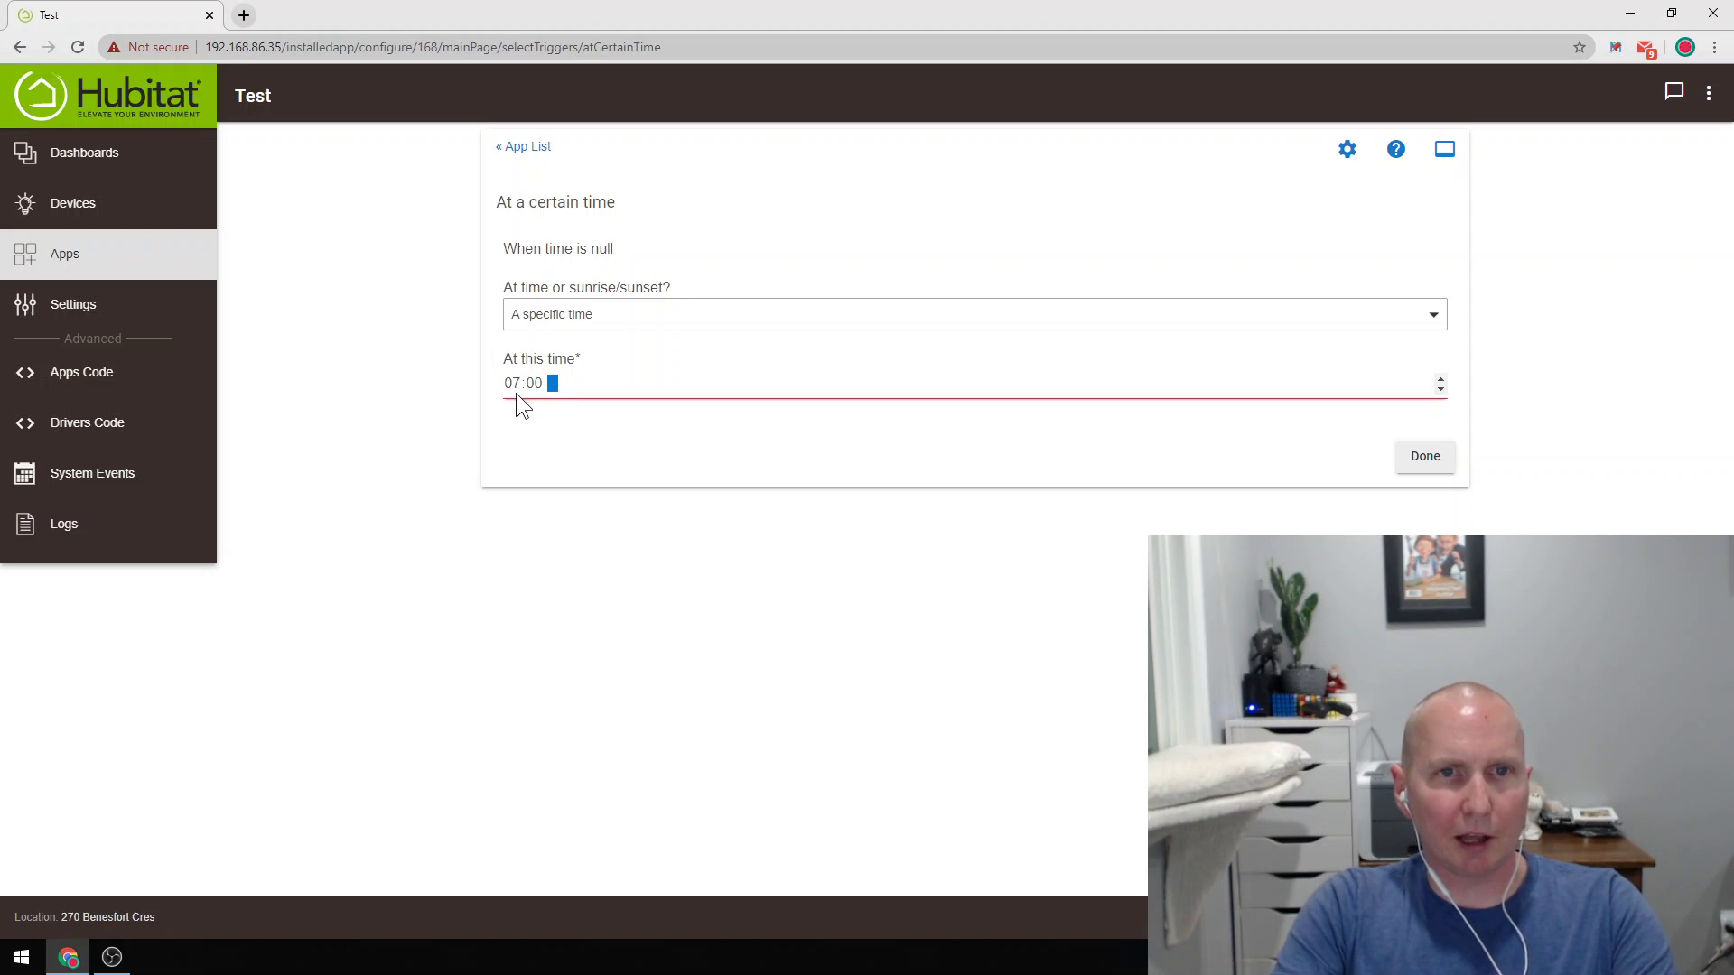
{"action": "left_click", "coordinate": [512, 385]}
{"action": "type", "text": "10"}
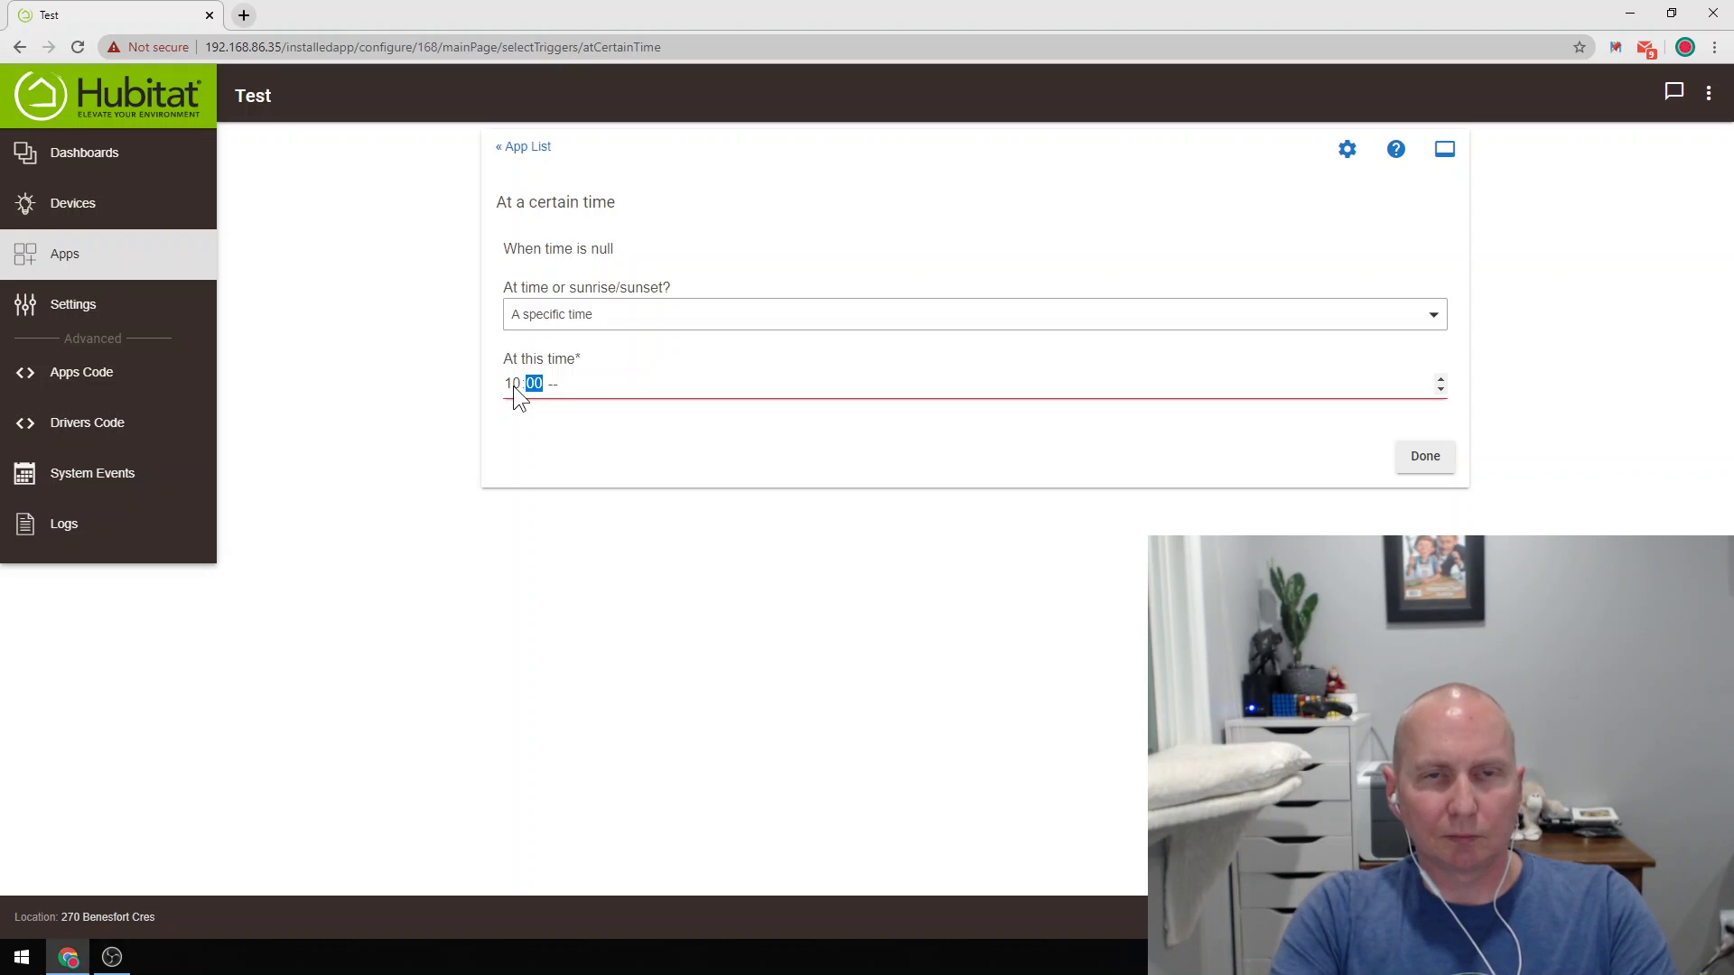
{"action": "type", "text": "00p"}
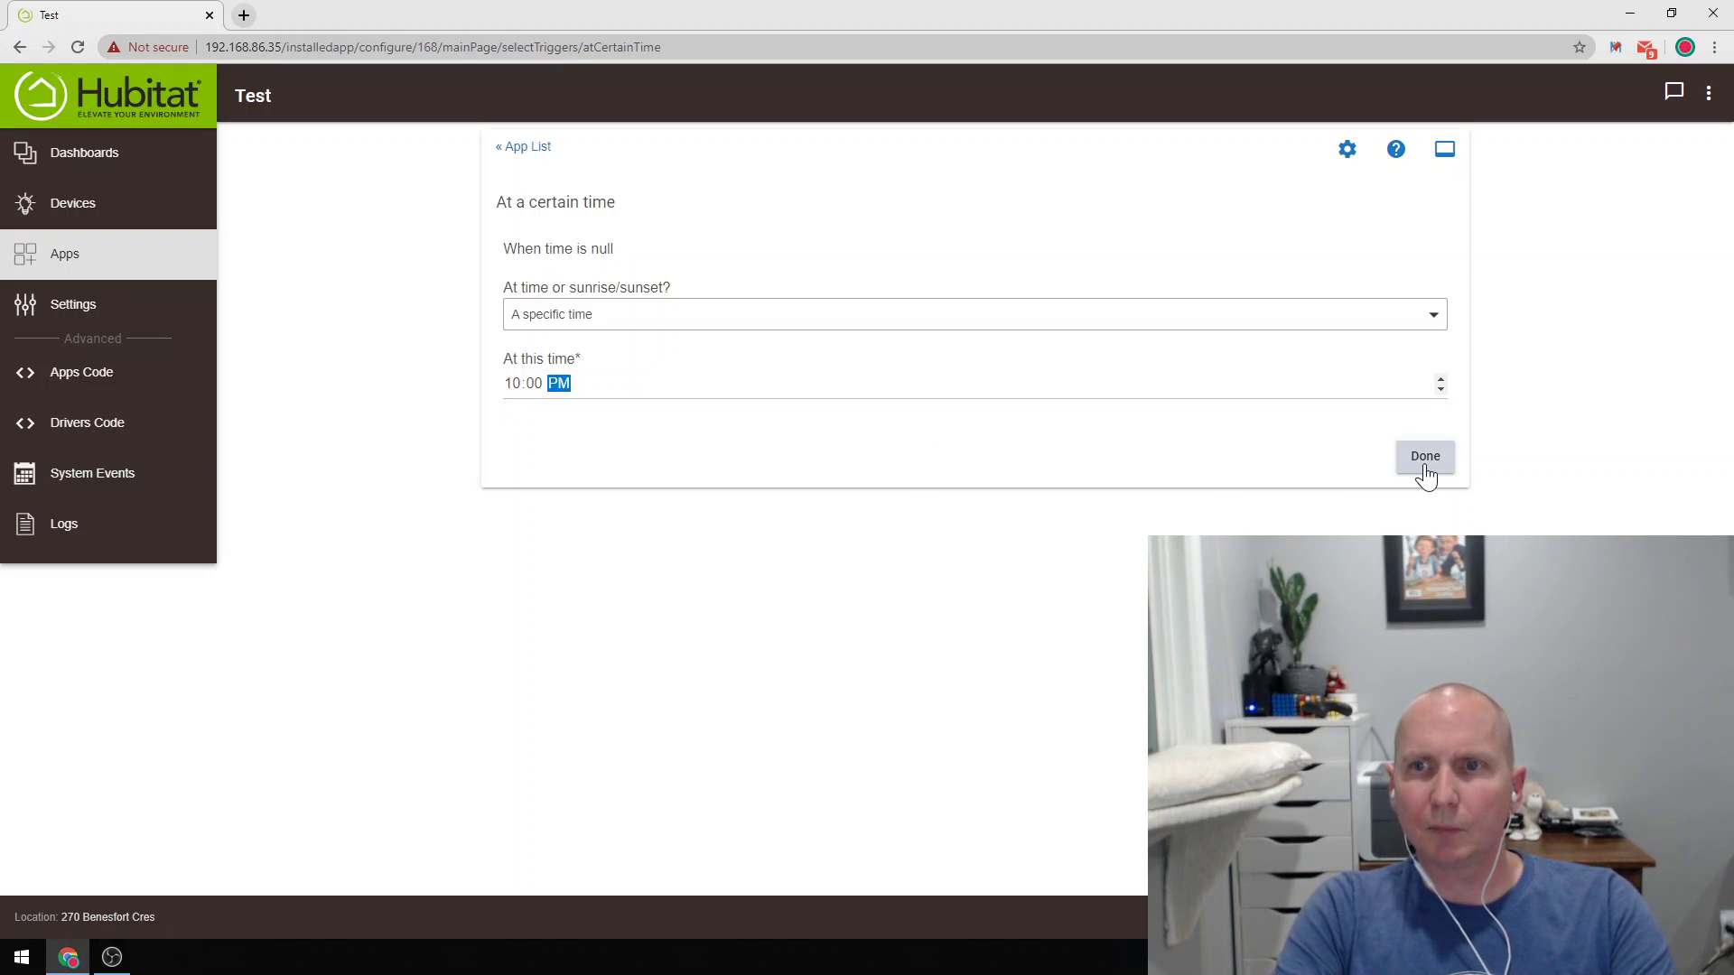
{"action": "left_click", "coordinate": [1425, 468]}
{"action": "left_click", "coordinate": [1086, 463]}
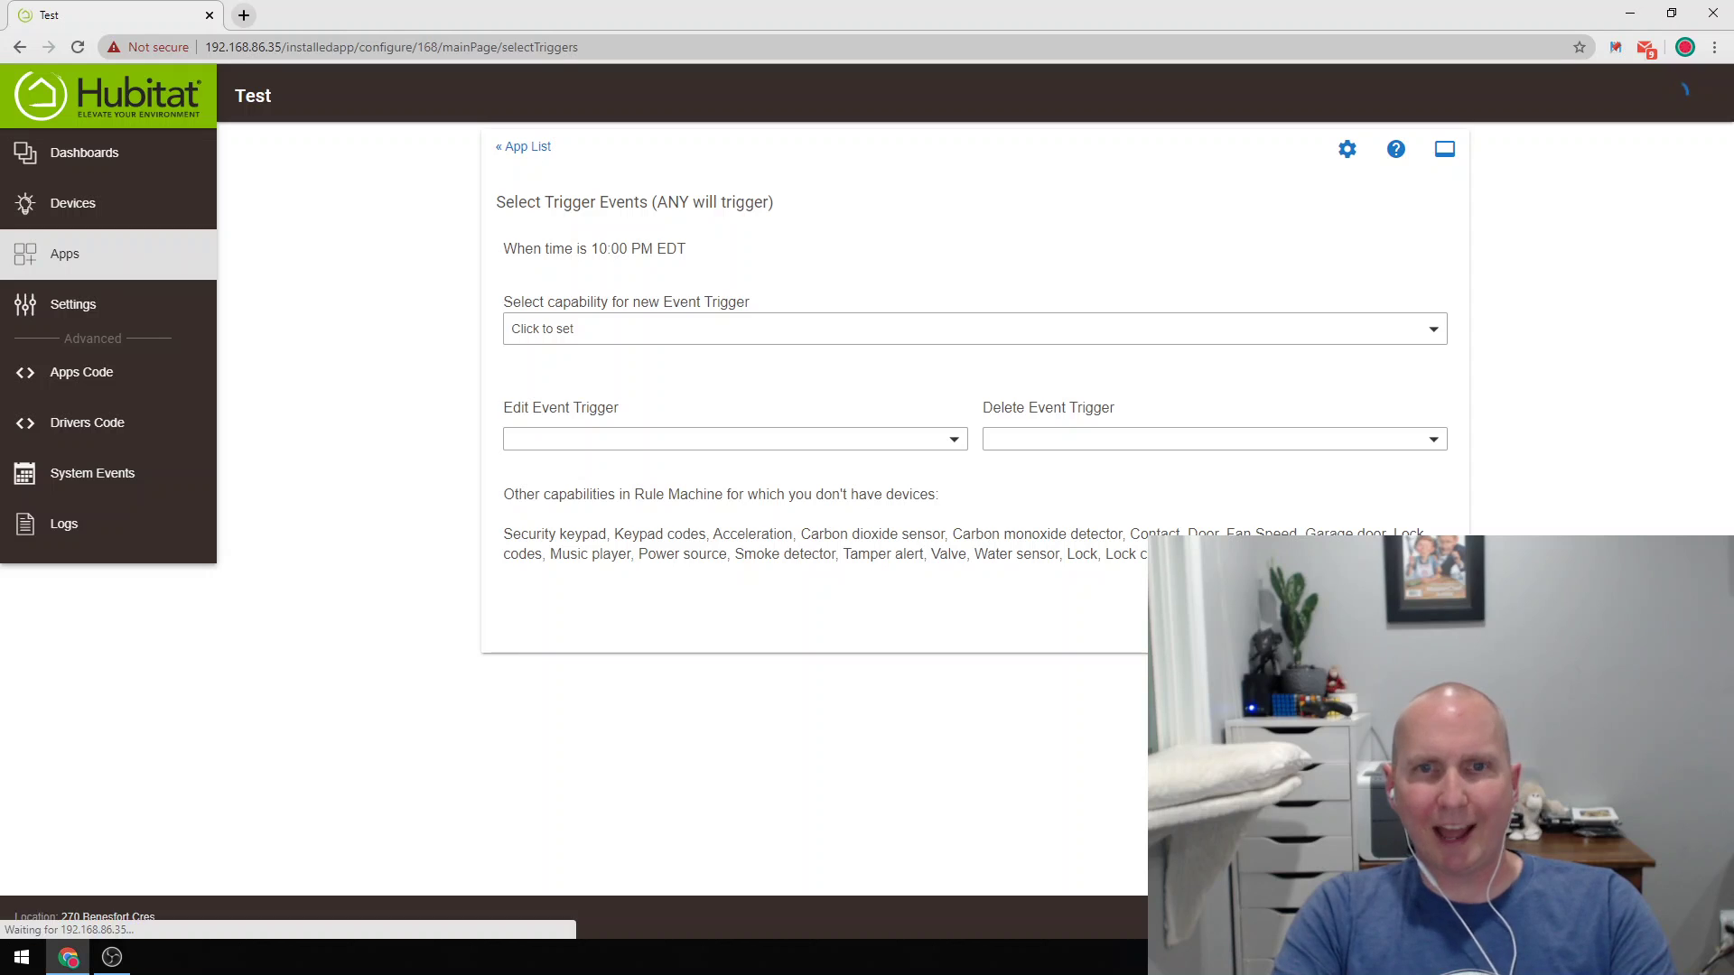
{"action": "left_click", "coordinate": [1409, 615]}
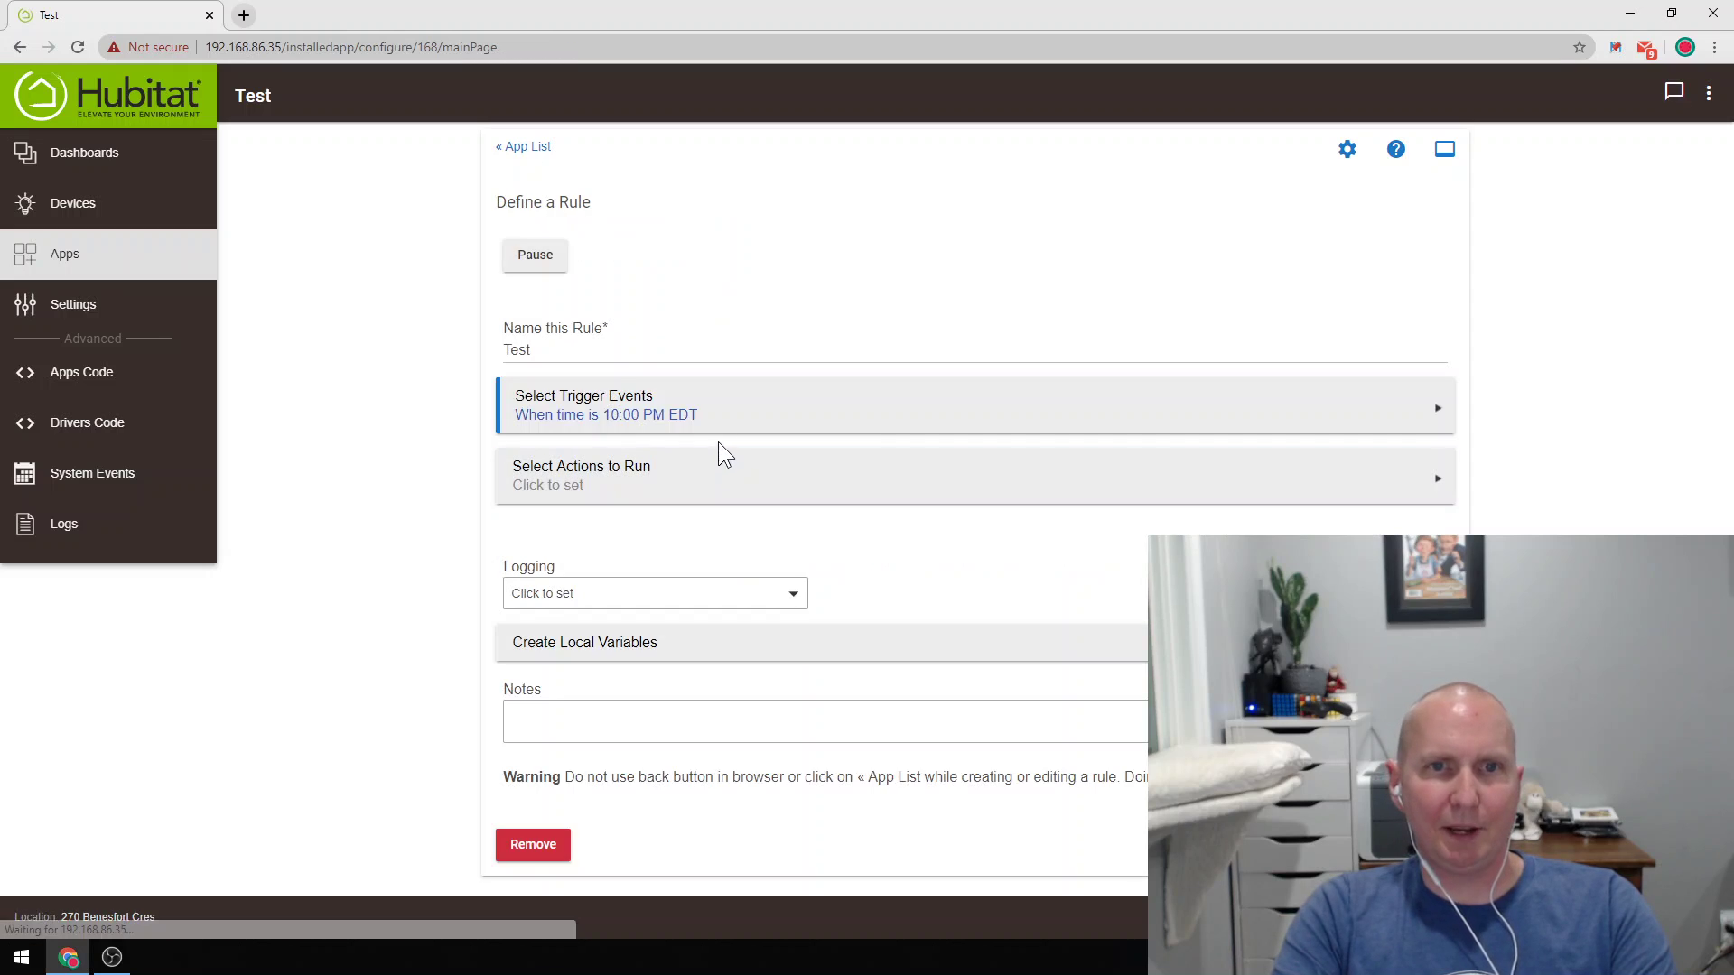
Start a Simple Conditional Action in the Test rule's actions.
{"action": "left_click", "coordinate": [616, 473]}
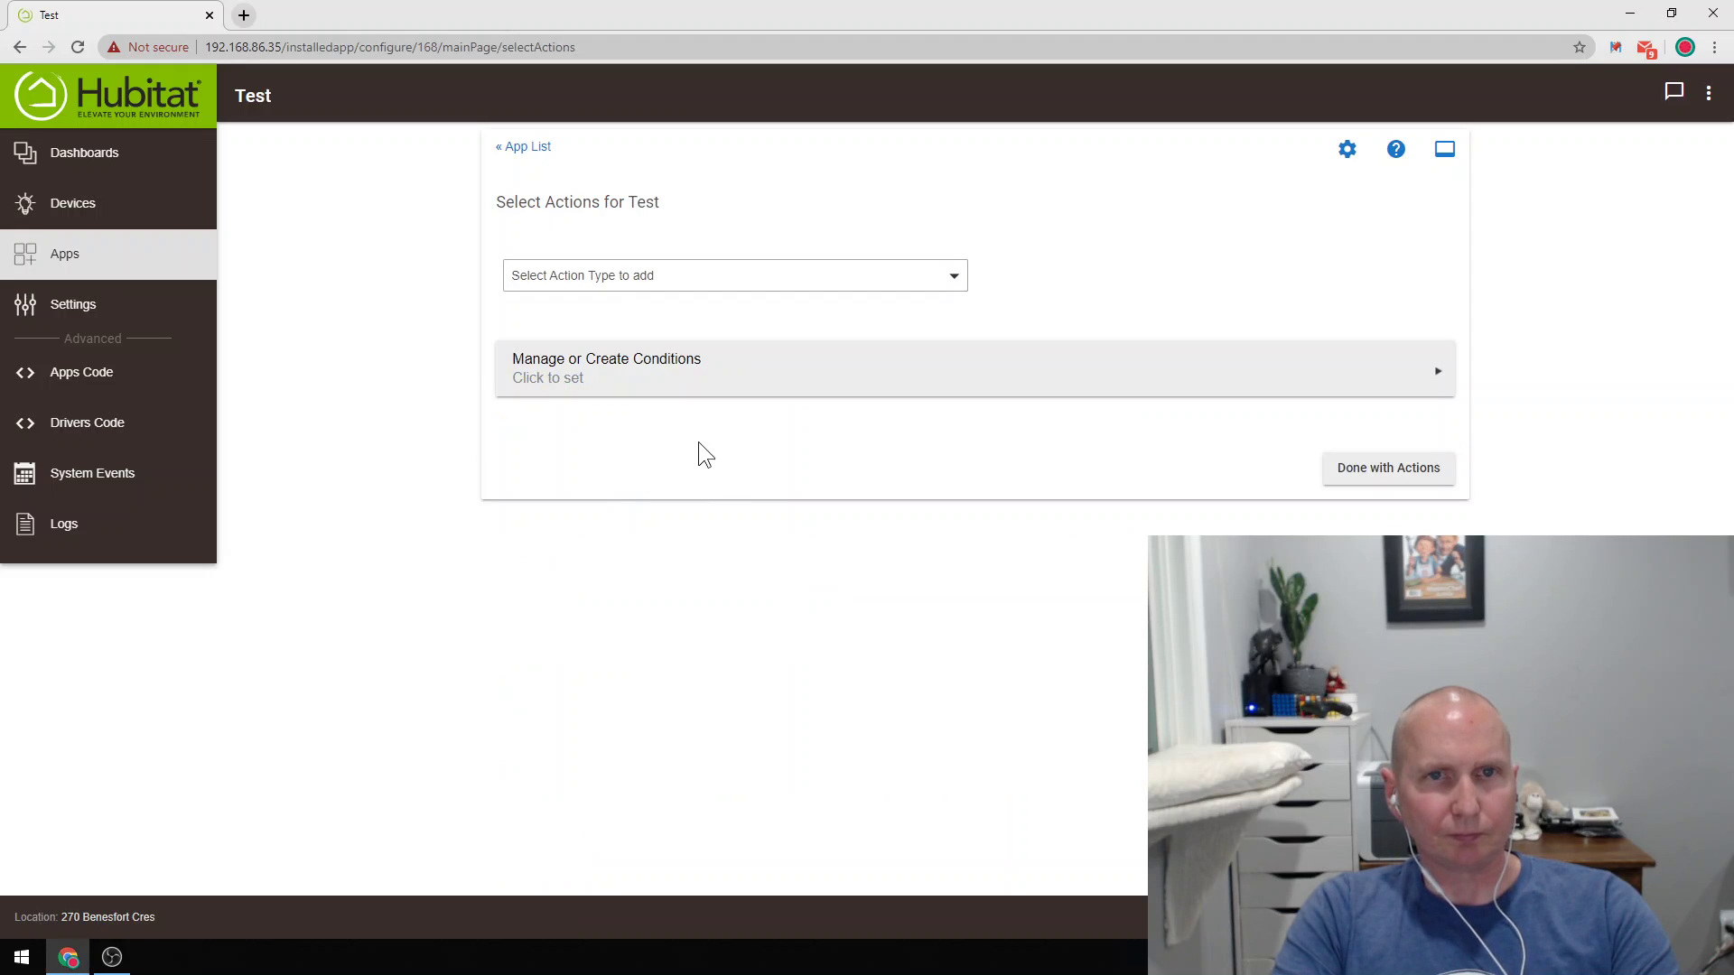
{"action": "left_click", "coordinate": [634, 274]}
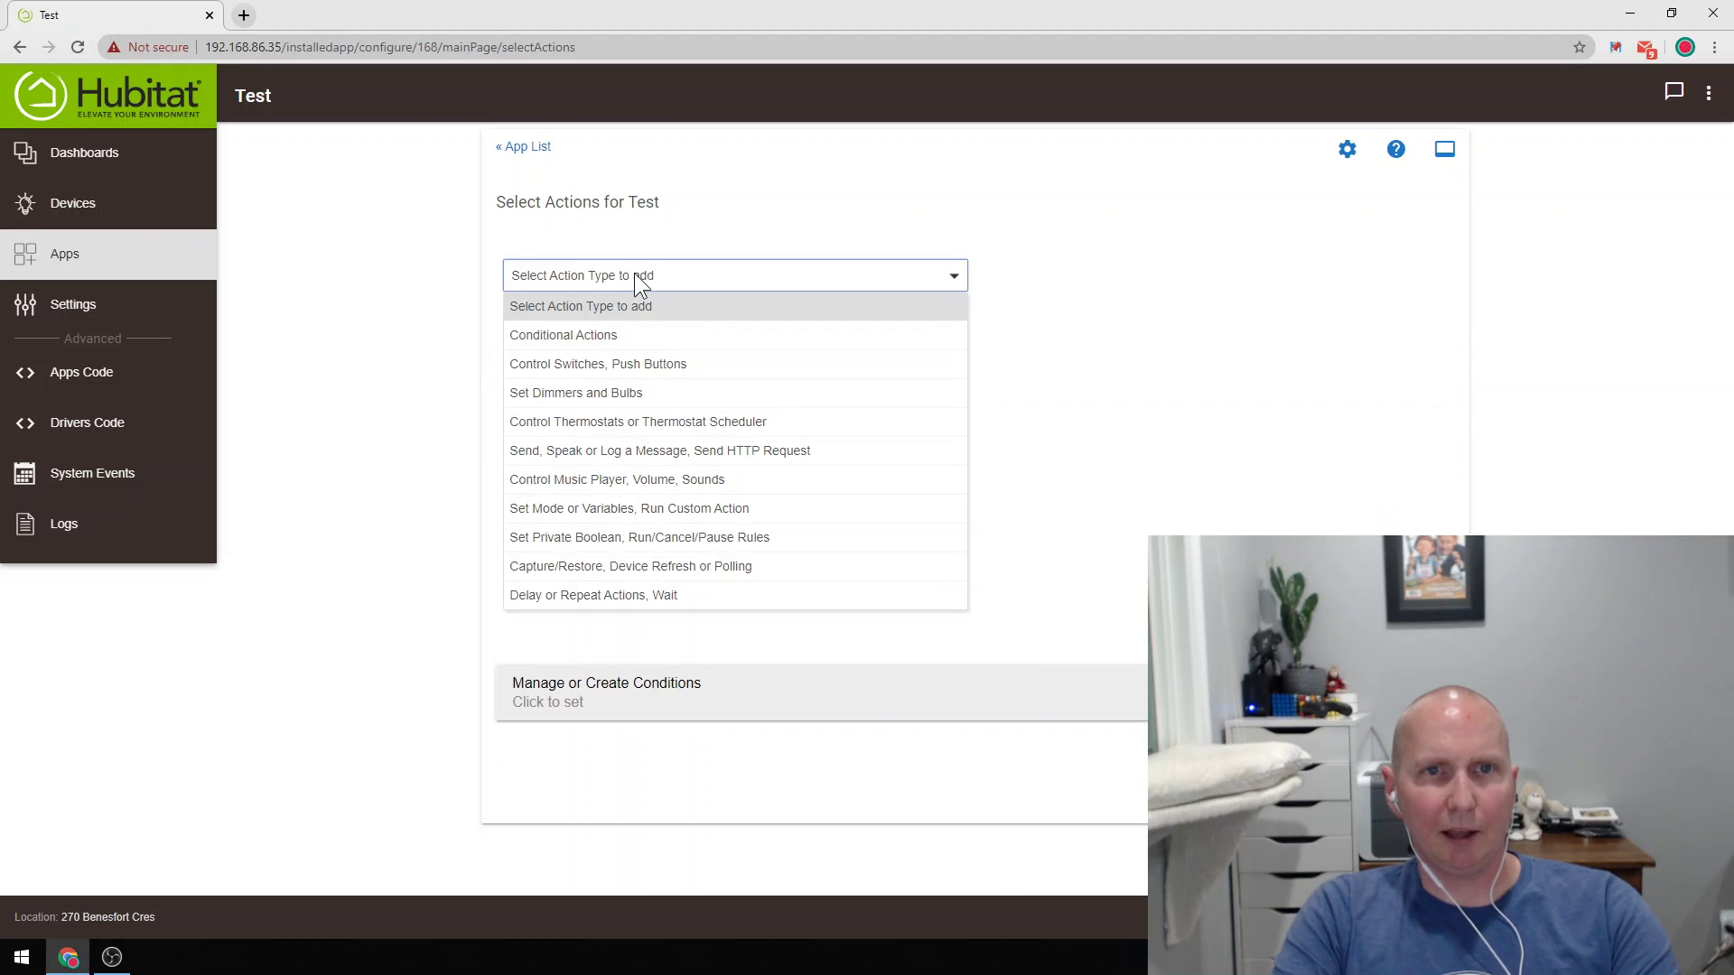
{"action": "left_click", "coordinate": [620, 346]}
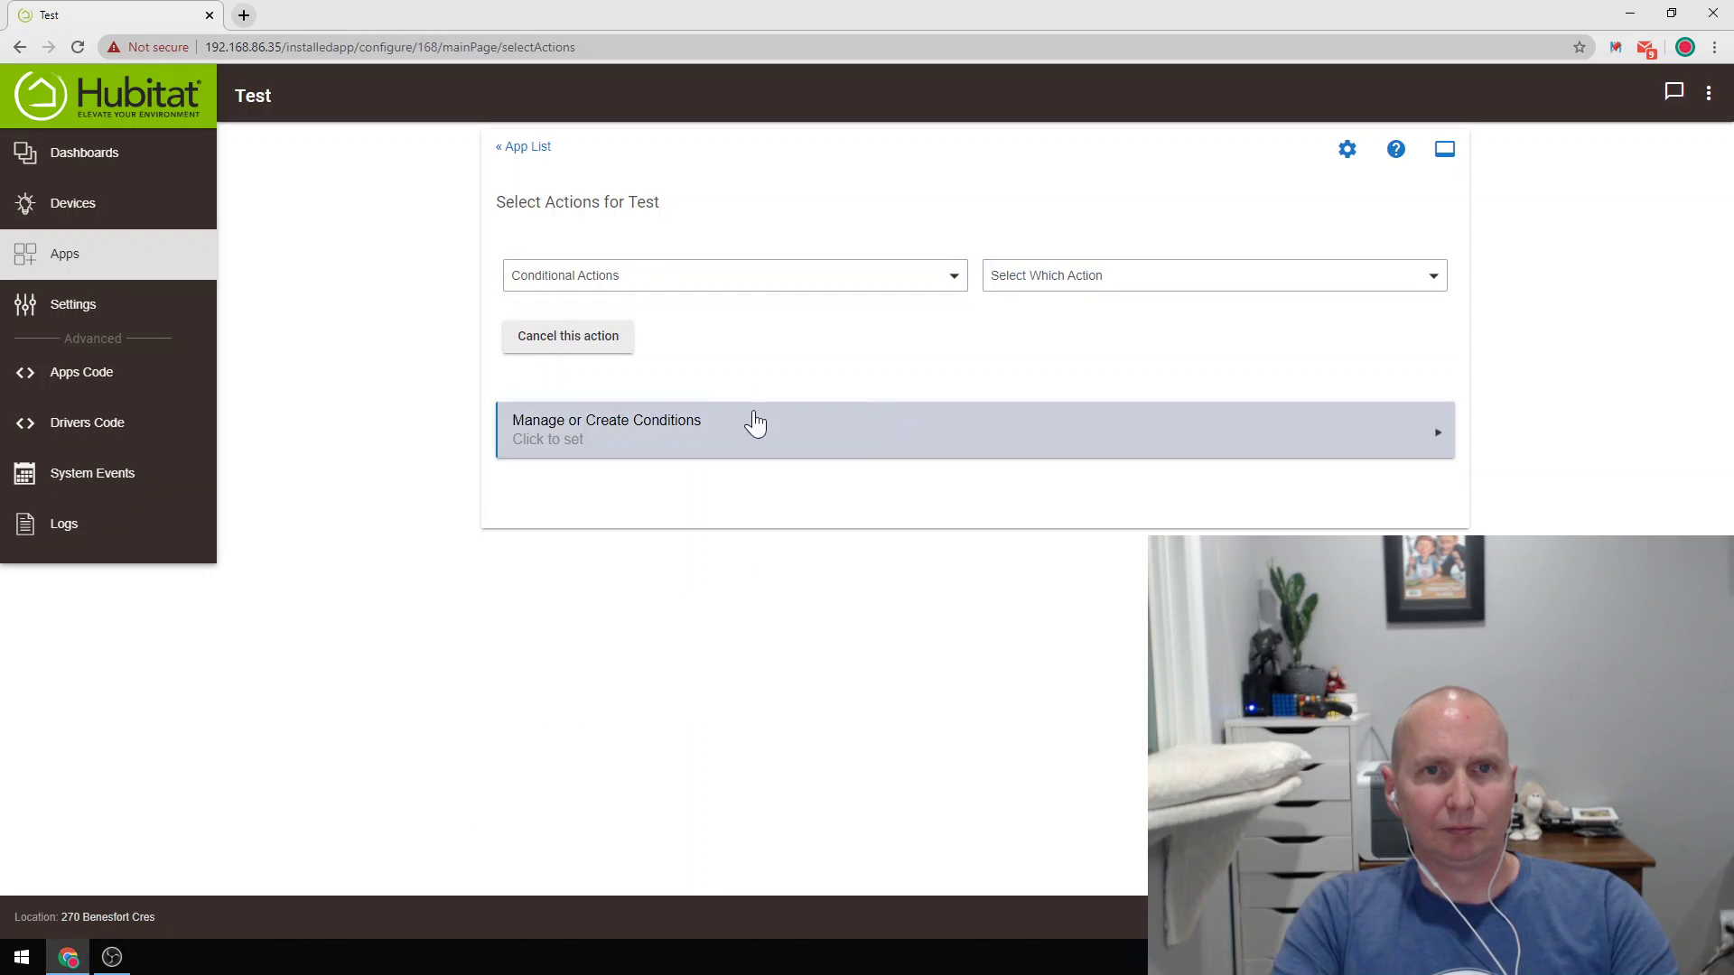
{"action": "left_click", "coordinate": [1063, 277]}
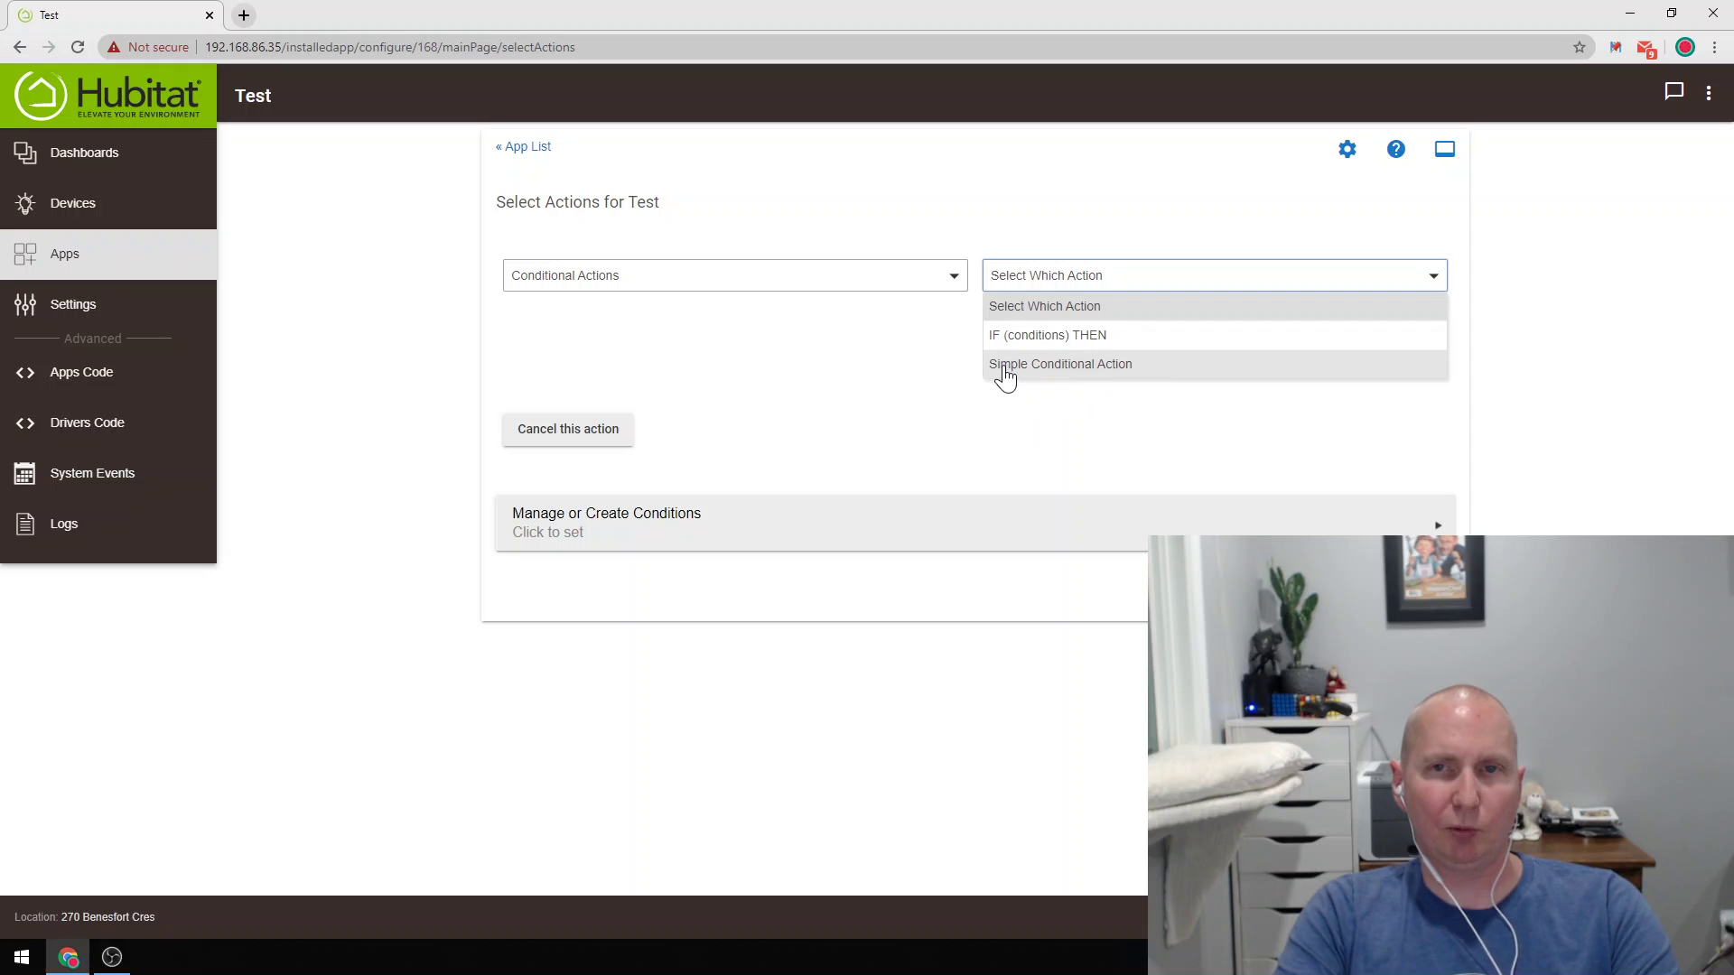
{"action": "left_click", "coordinate": [1071, 366]}
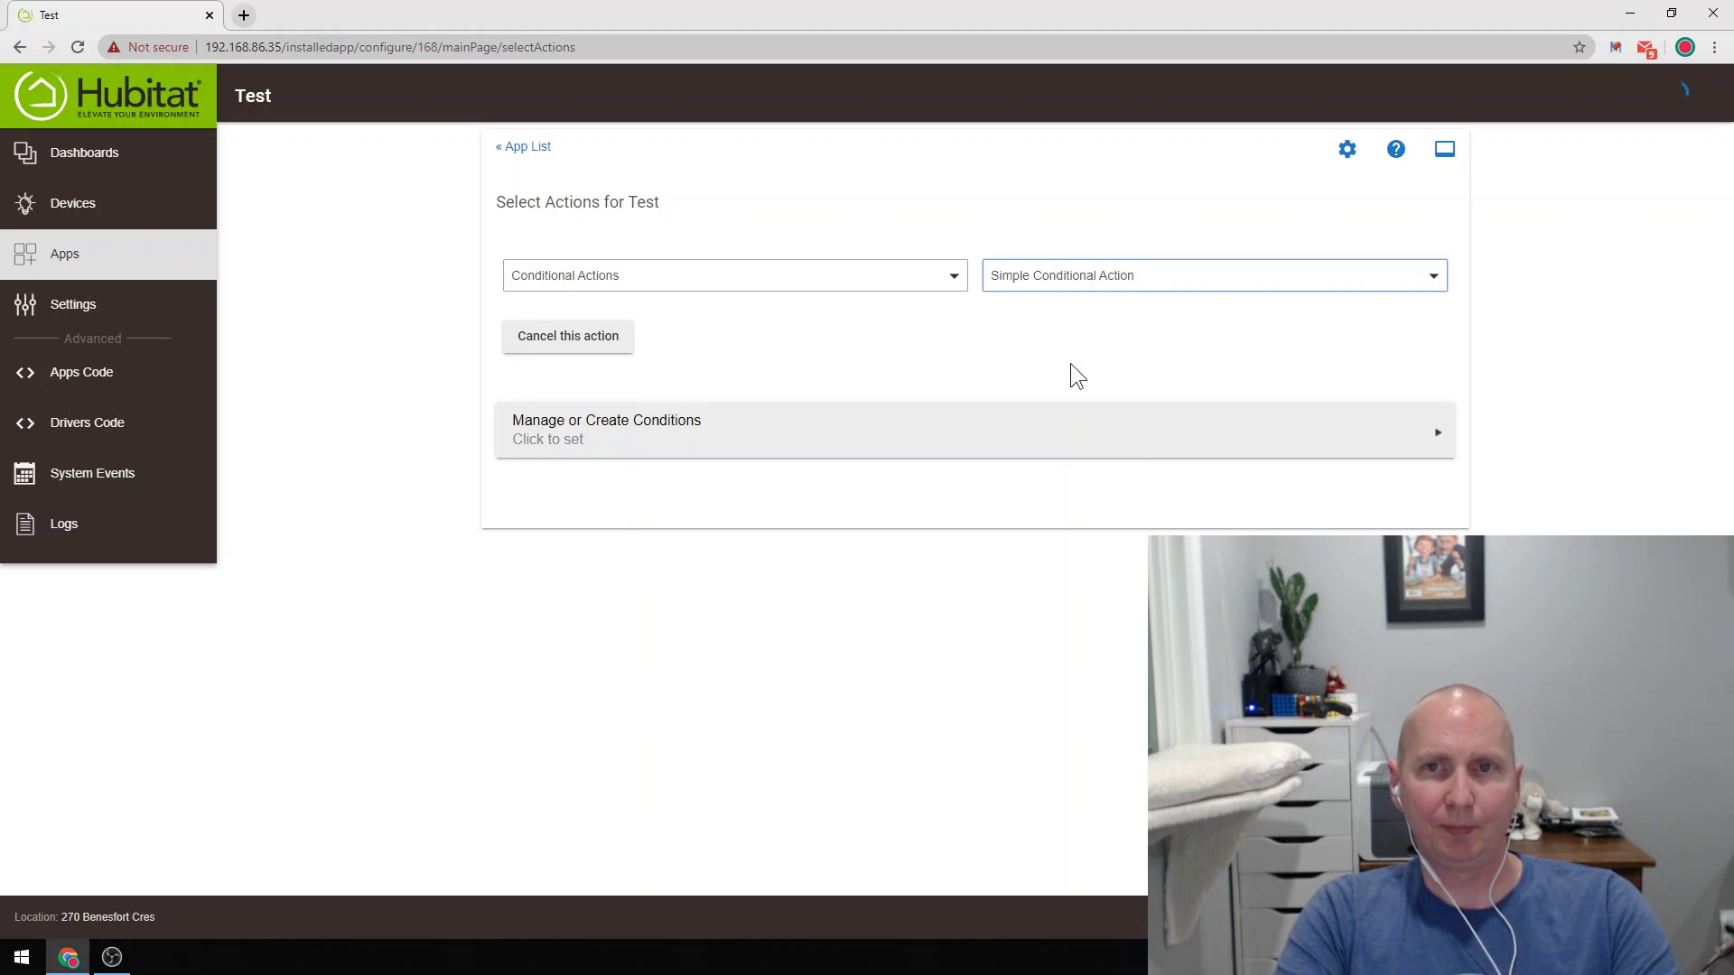
Define the action's condition with the Switch capability so that it requires Office Light to be on.
{"action": "left_click", "coordinate": [632, 369]}
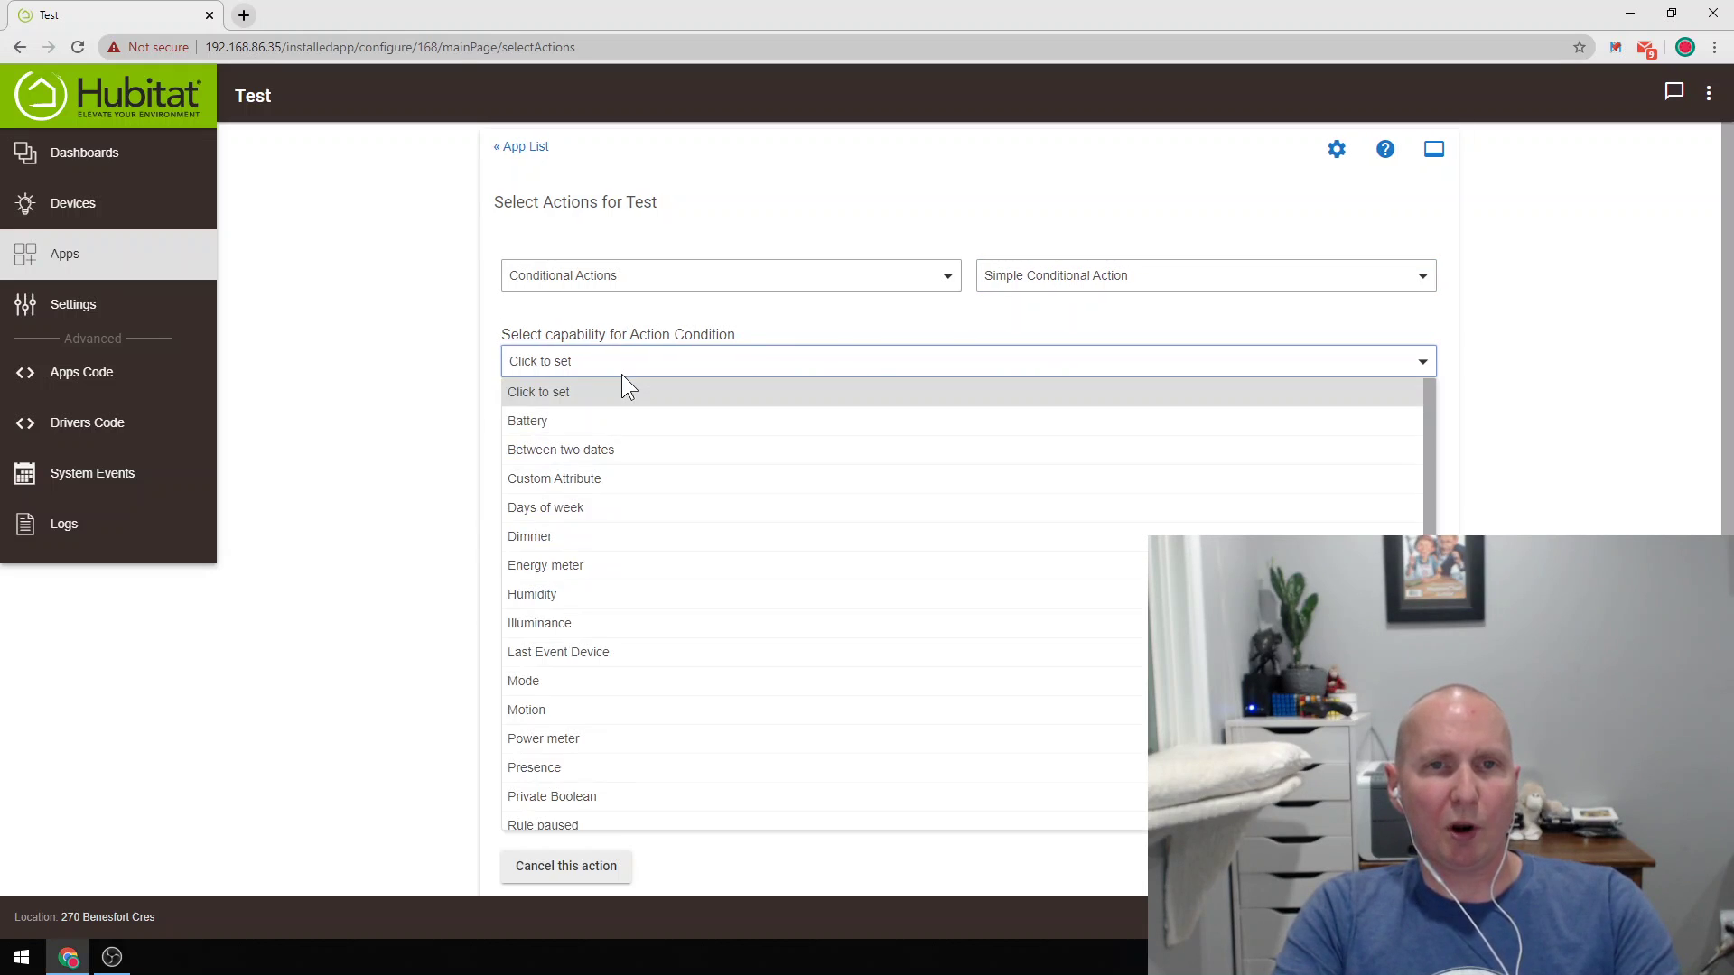
{"action": "scroll", "coordinate": [614, 632], "scroll_direction": "down", "scroll_amount": 3}
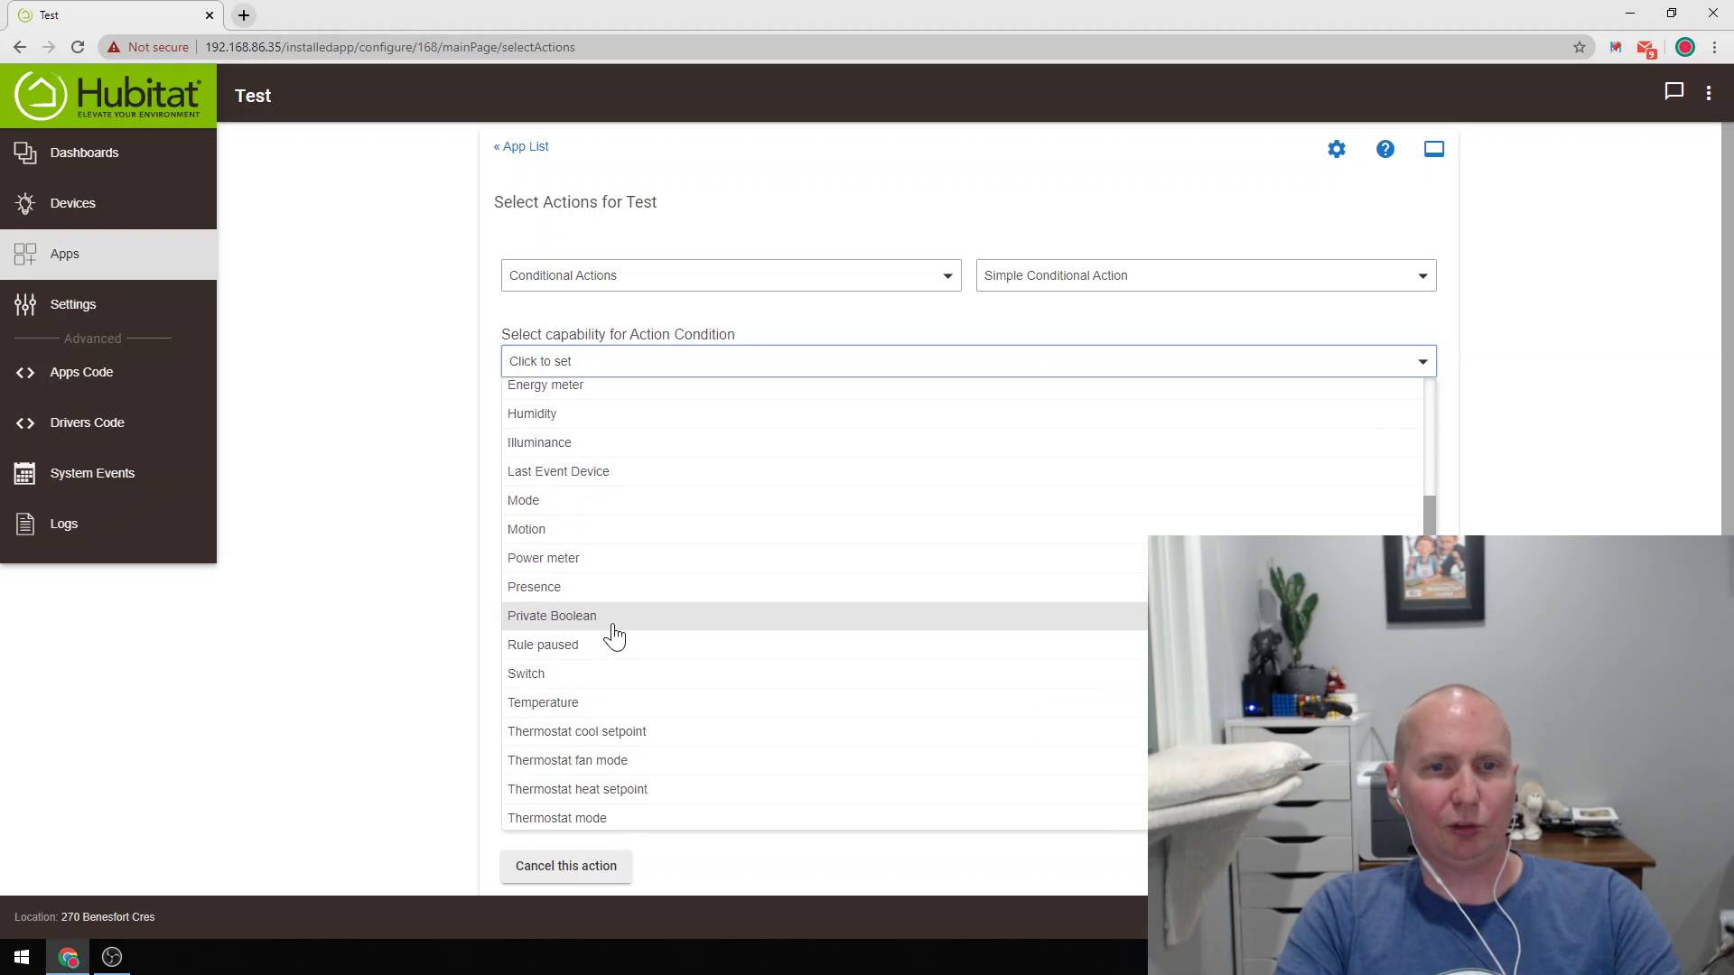
{"action": "left_click", "coordinate": [582, 673]}
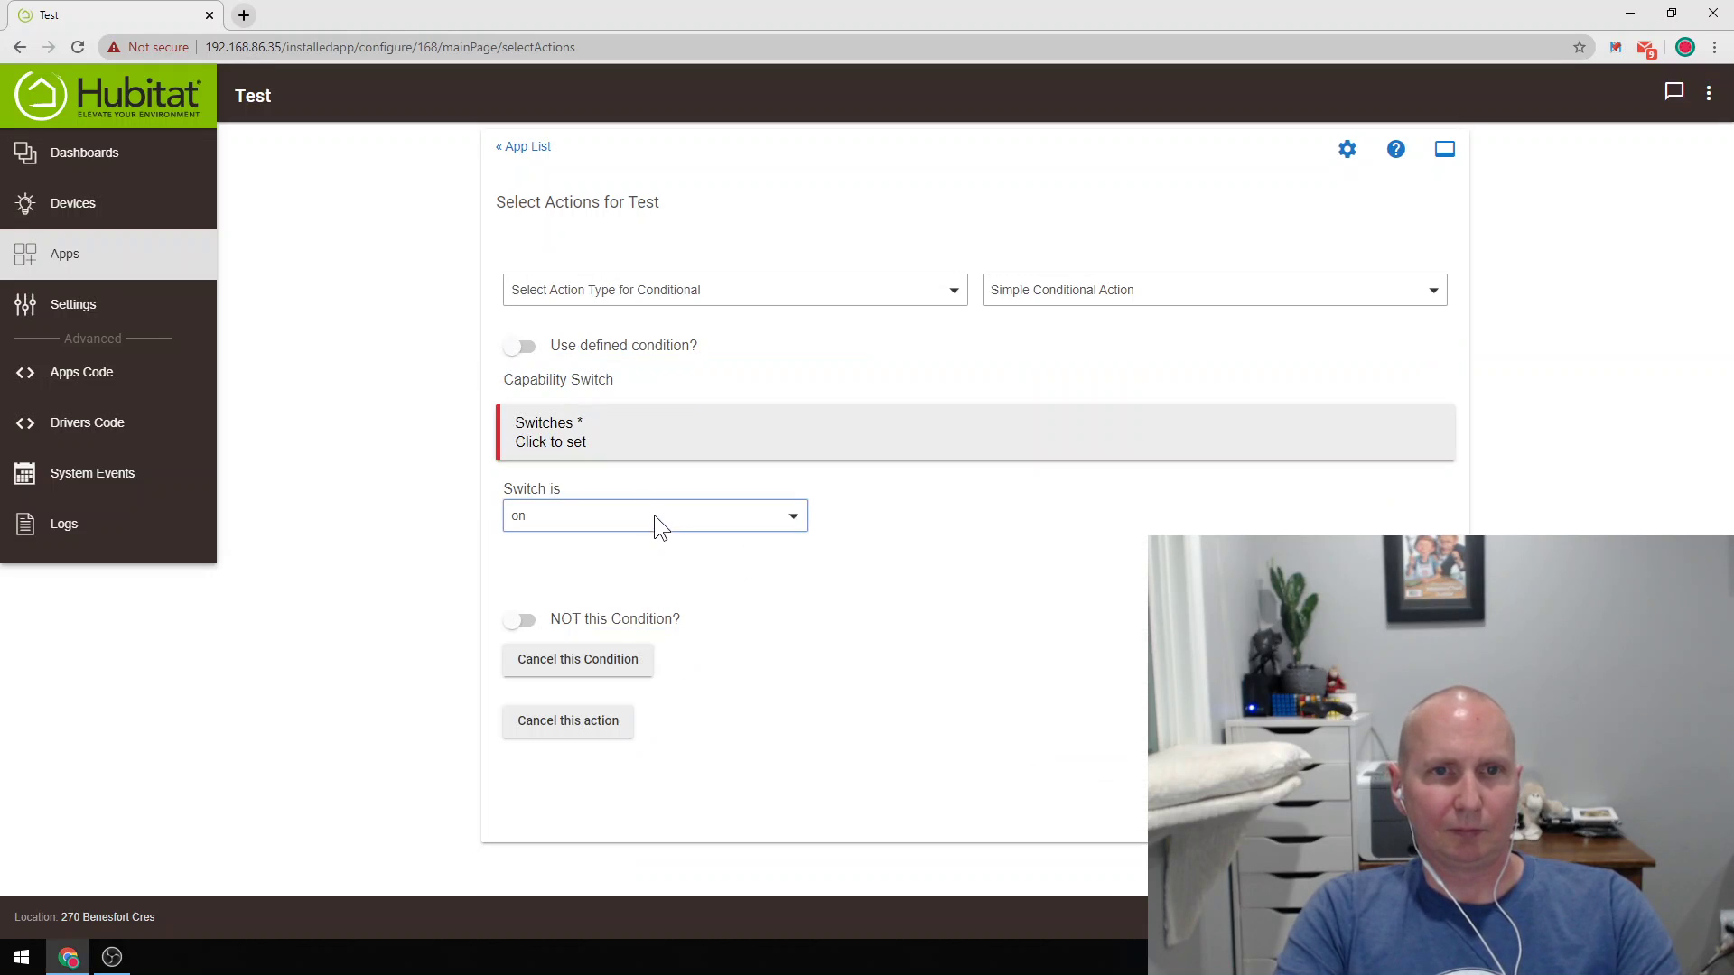
{"action": "left_click", "coordinate": [600, 449]}
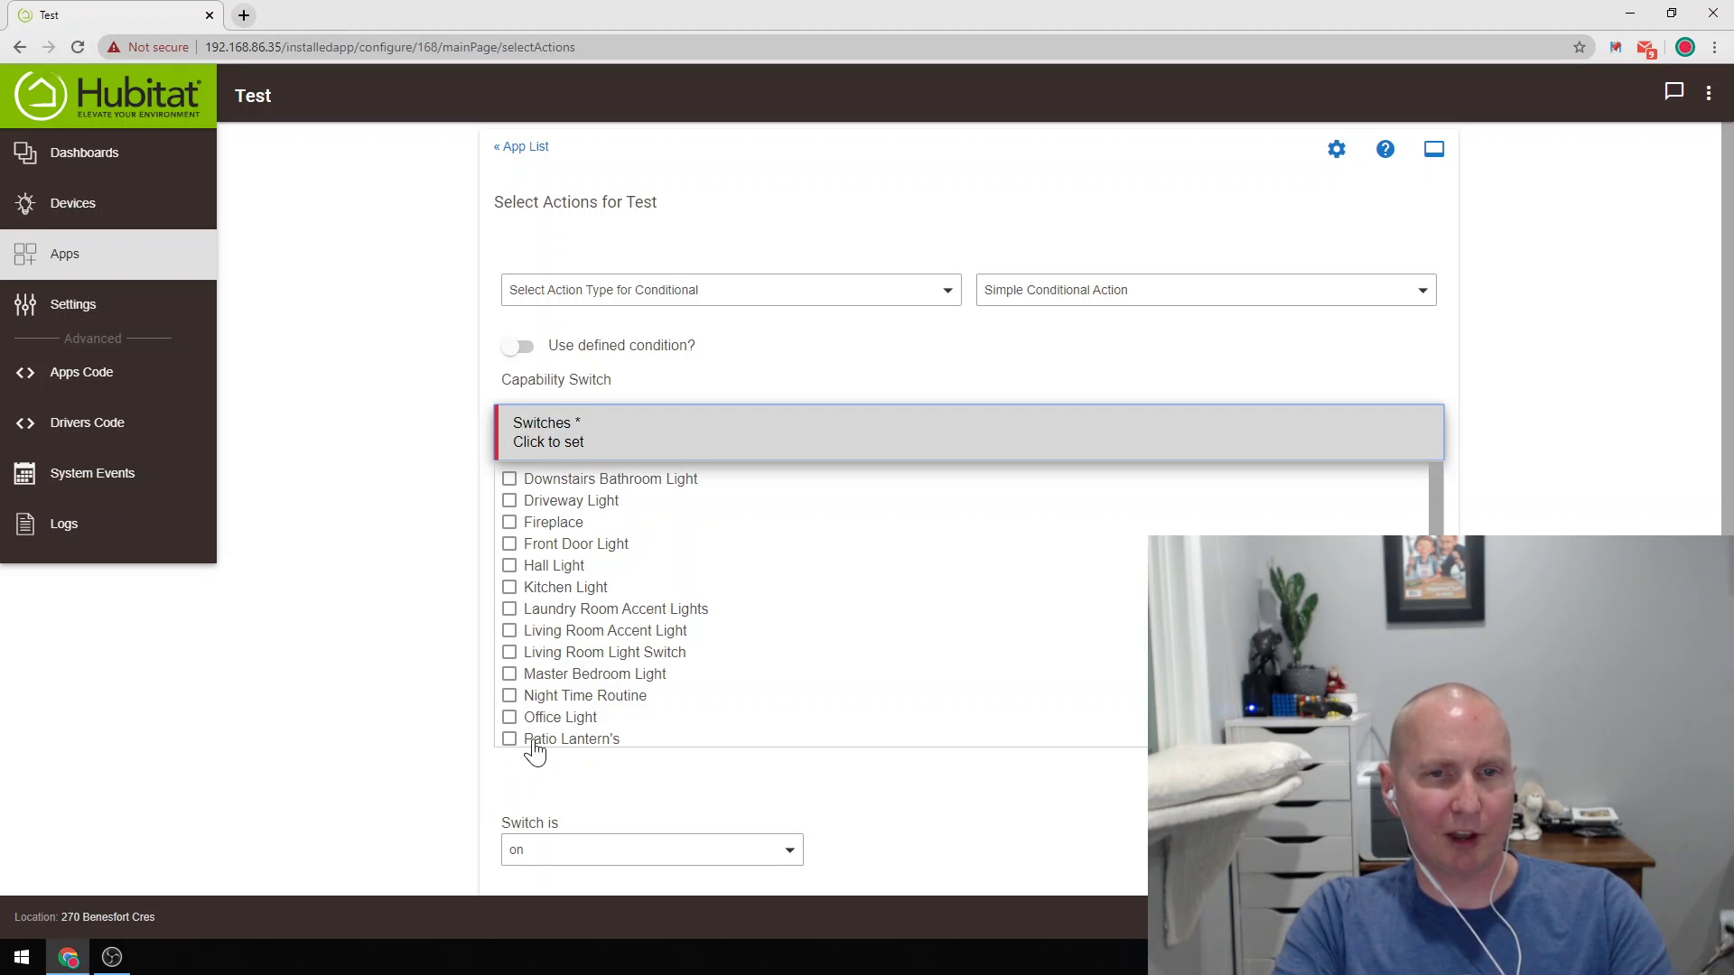
{"action": "left_click", "coordinate": [510, 719]}
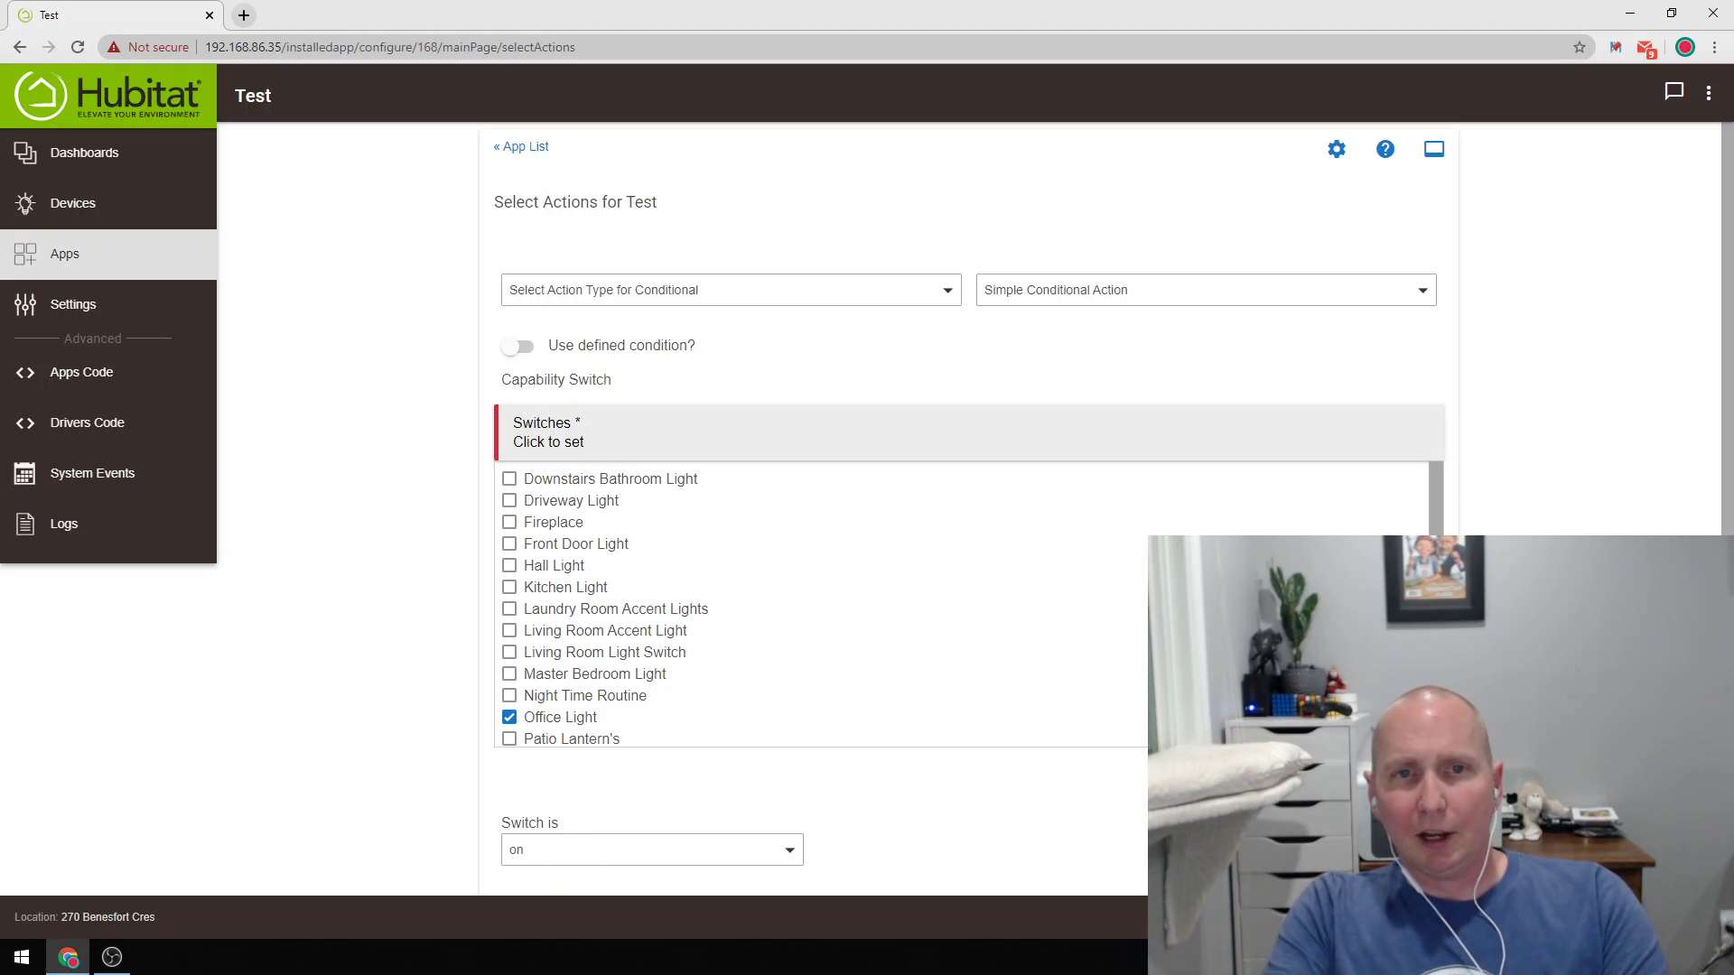
{"action": "left_click", "coordinate": [813, 420]}
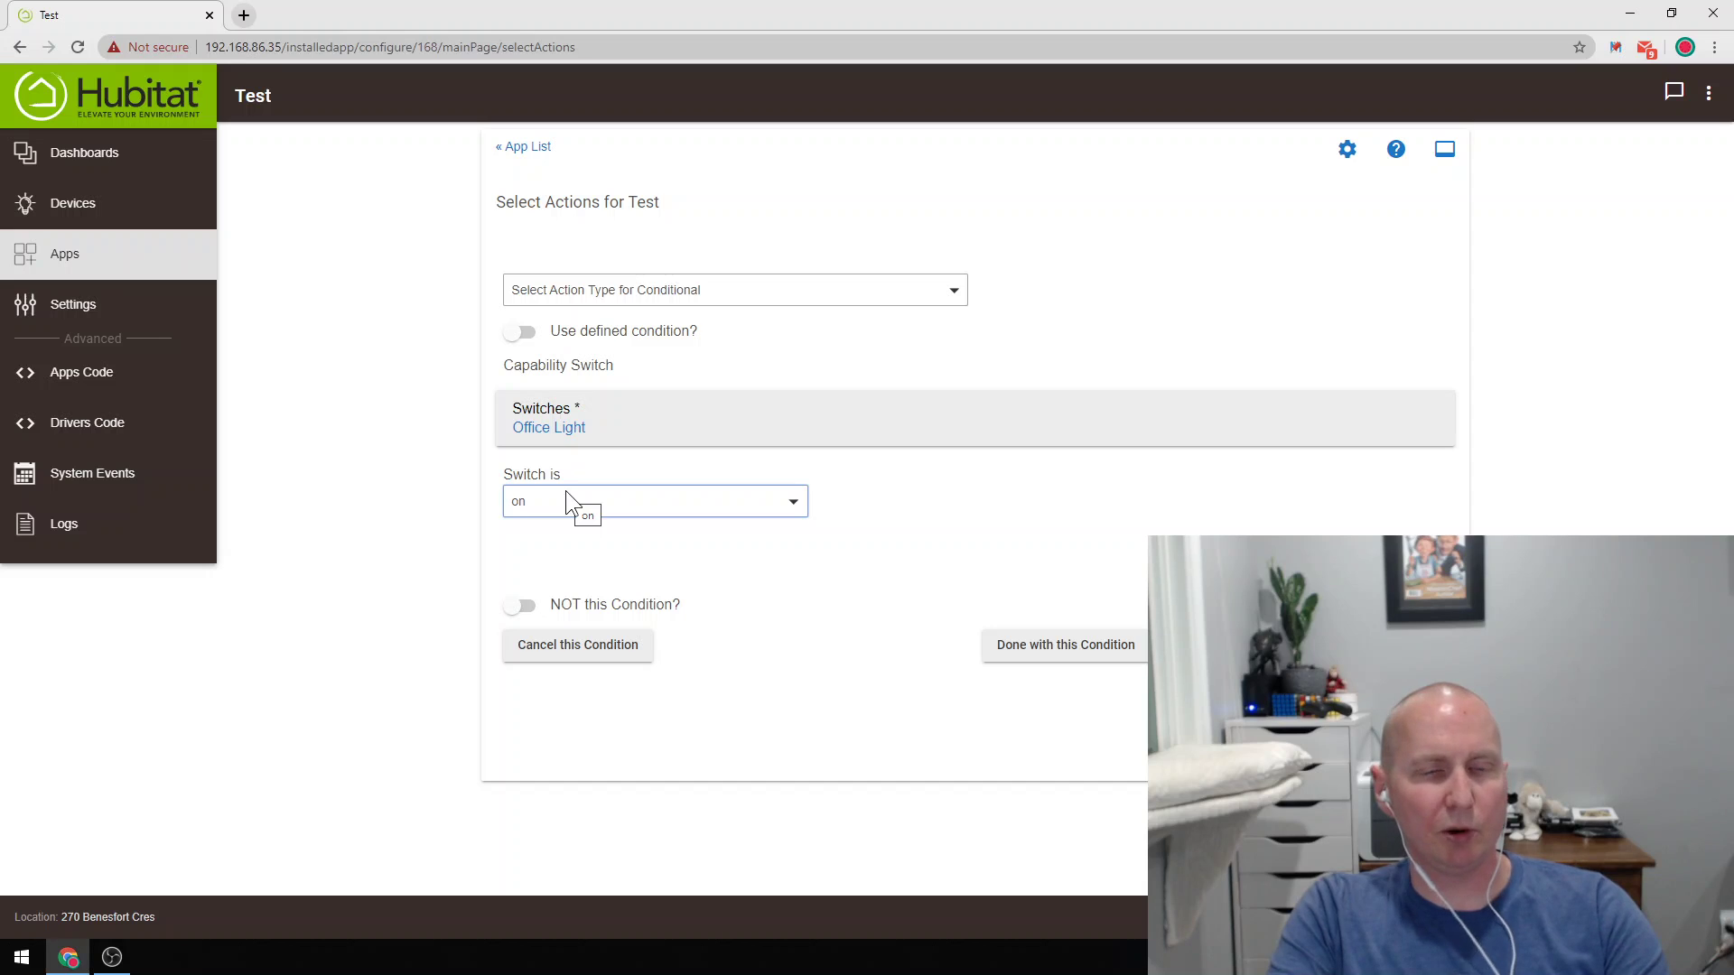
{"action": "left_click", "coordinate": [1071, 645]}
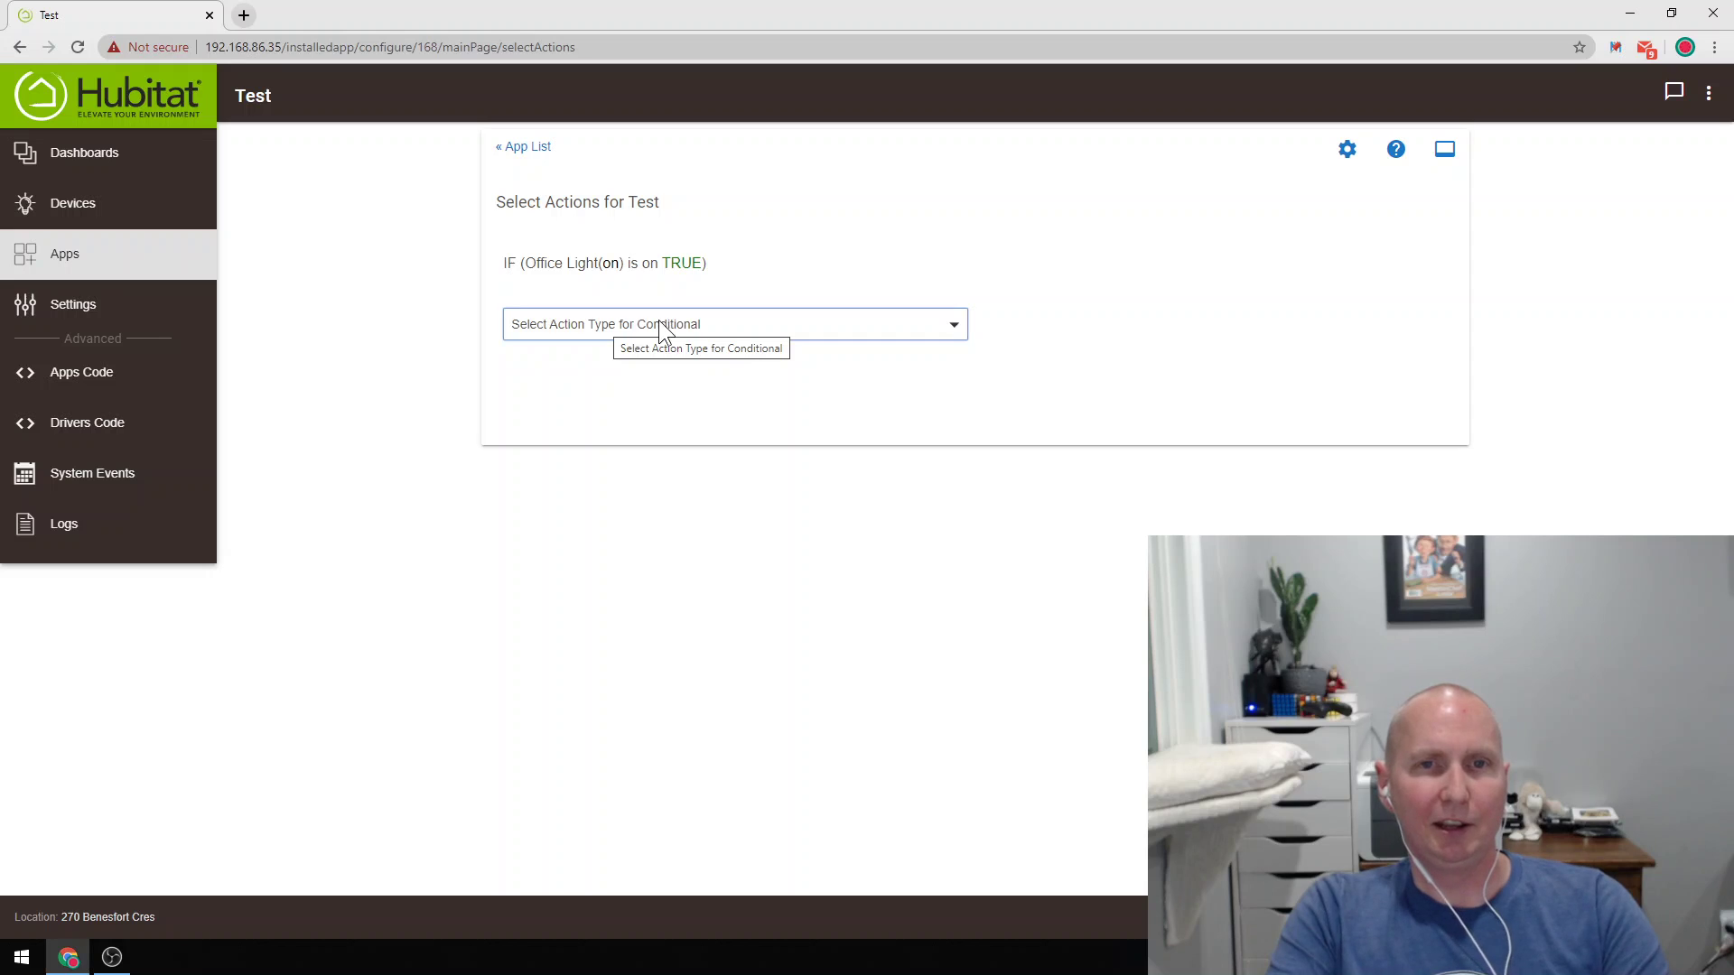
Make the conditional action turn off the Office Light switch and finish the action.
{"action": "left_click", "coordinate": [947, 326]}
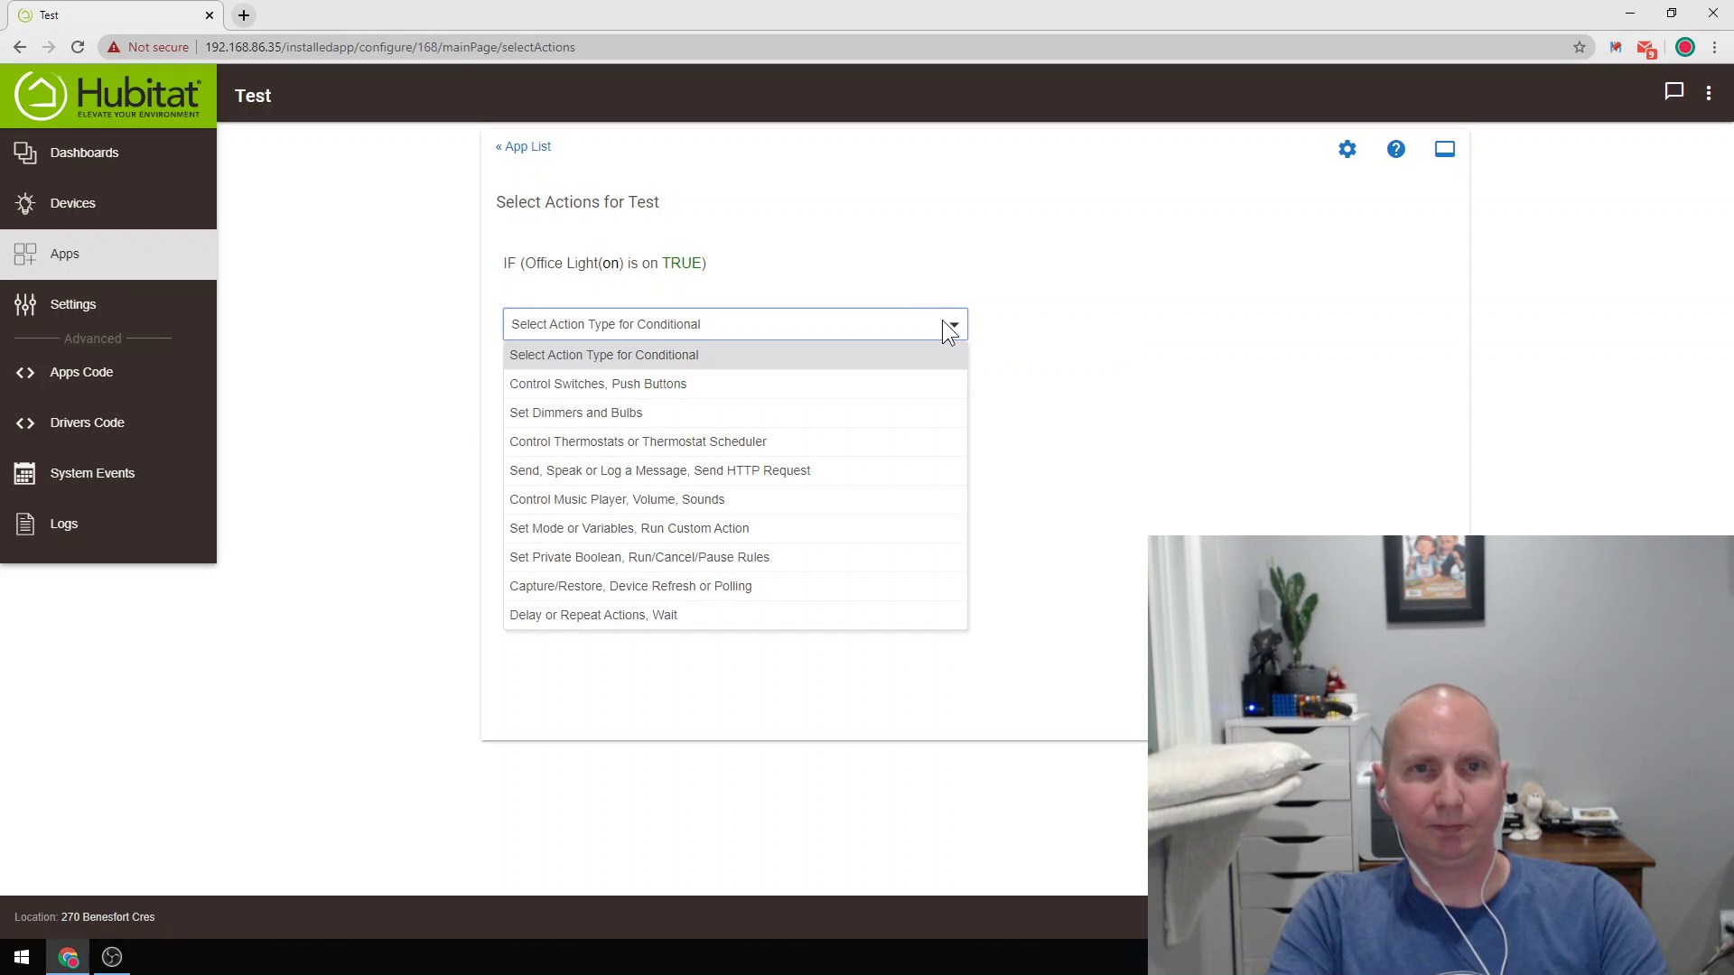
{"action": "left_click", "coordinate": [560, 394]}
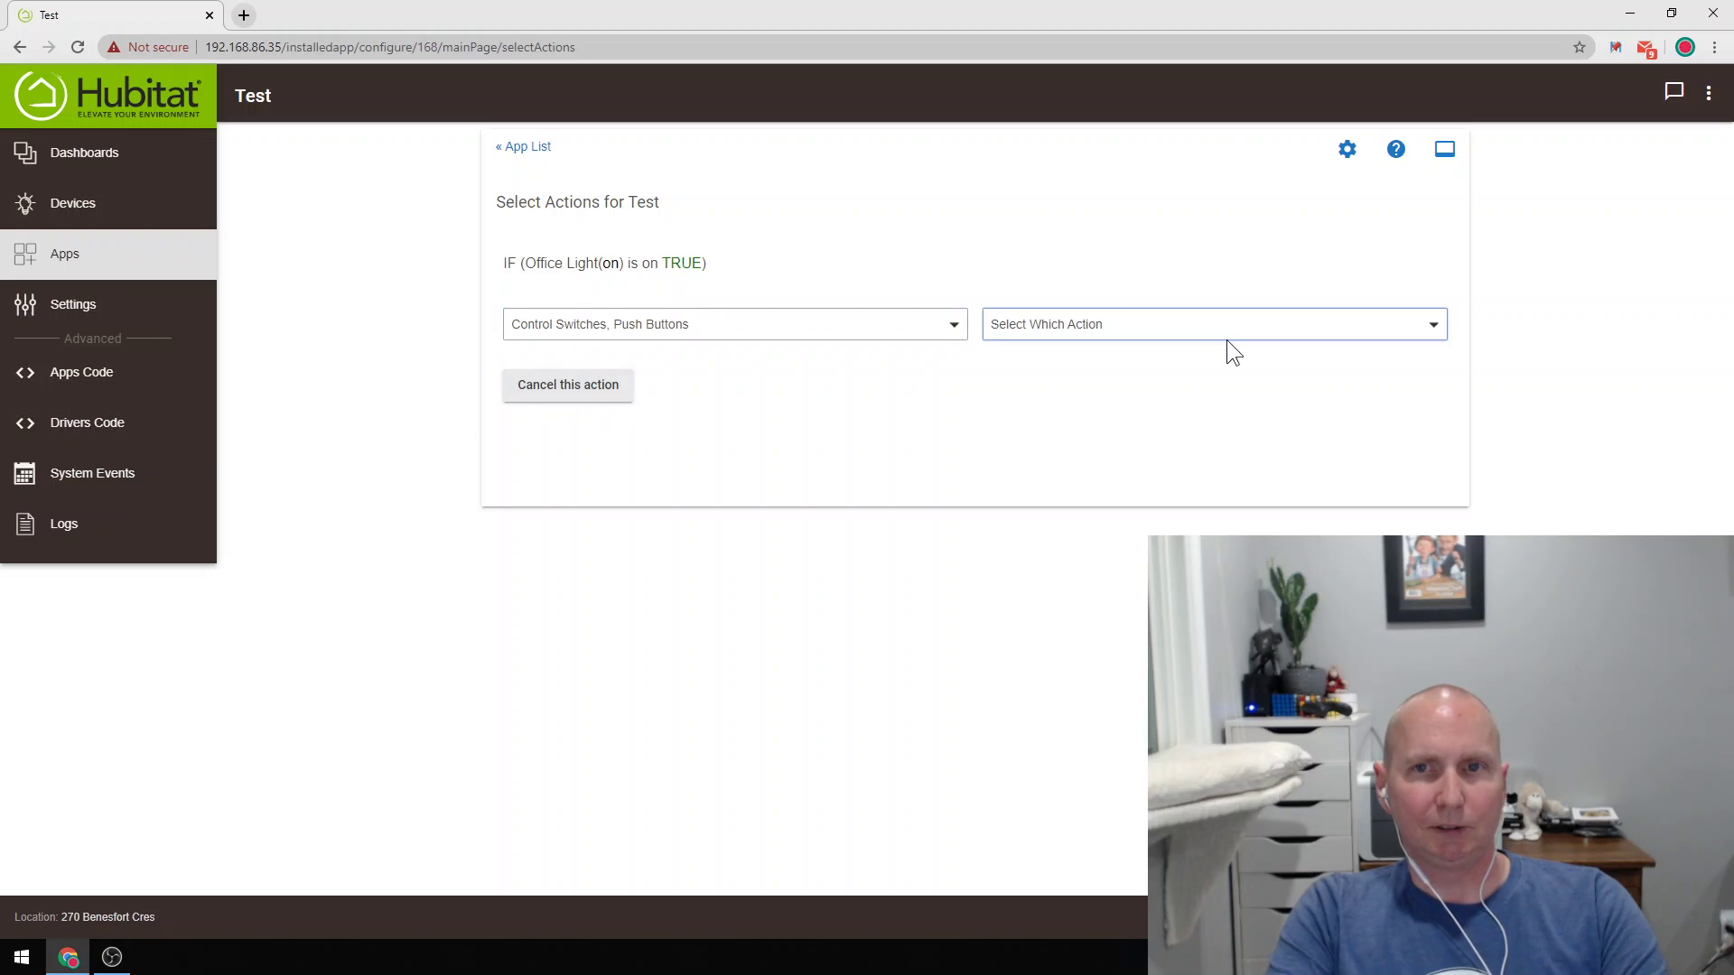
{"action": "left_click", "coordinate": [1129, 323]}
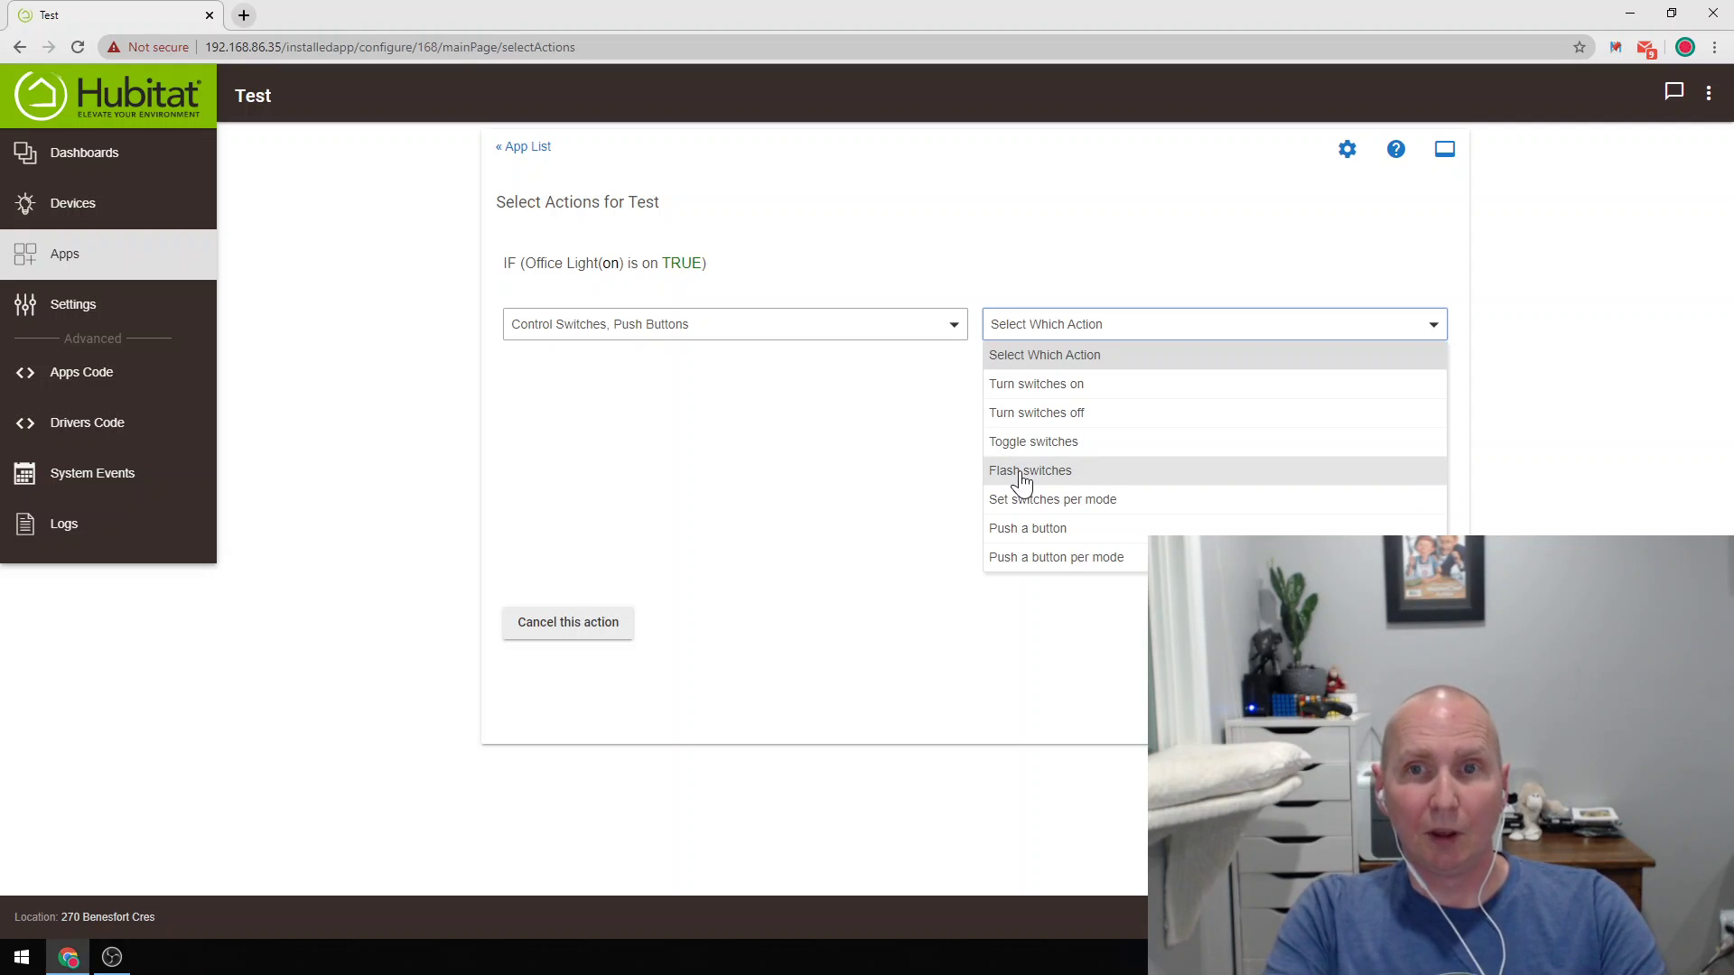
{"action": "left_click", "coordinate": [1047, 417]}
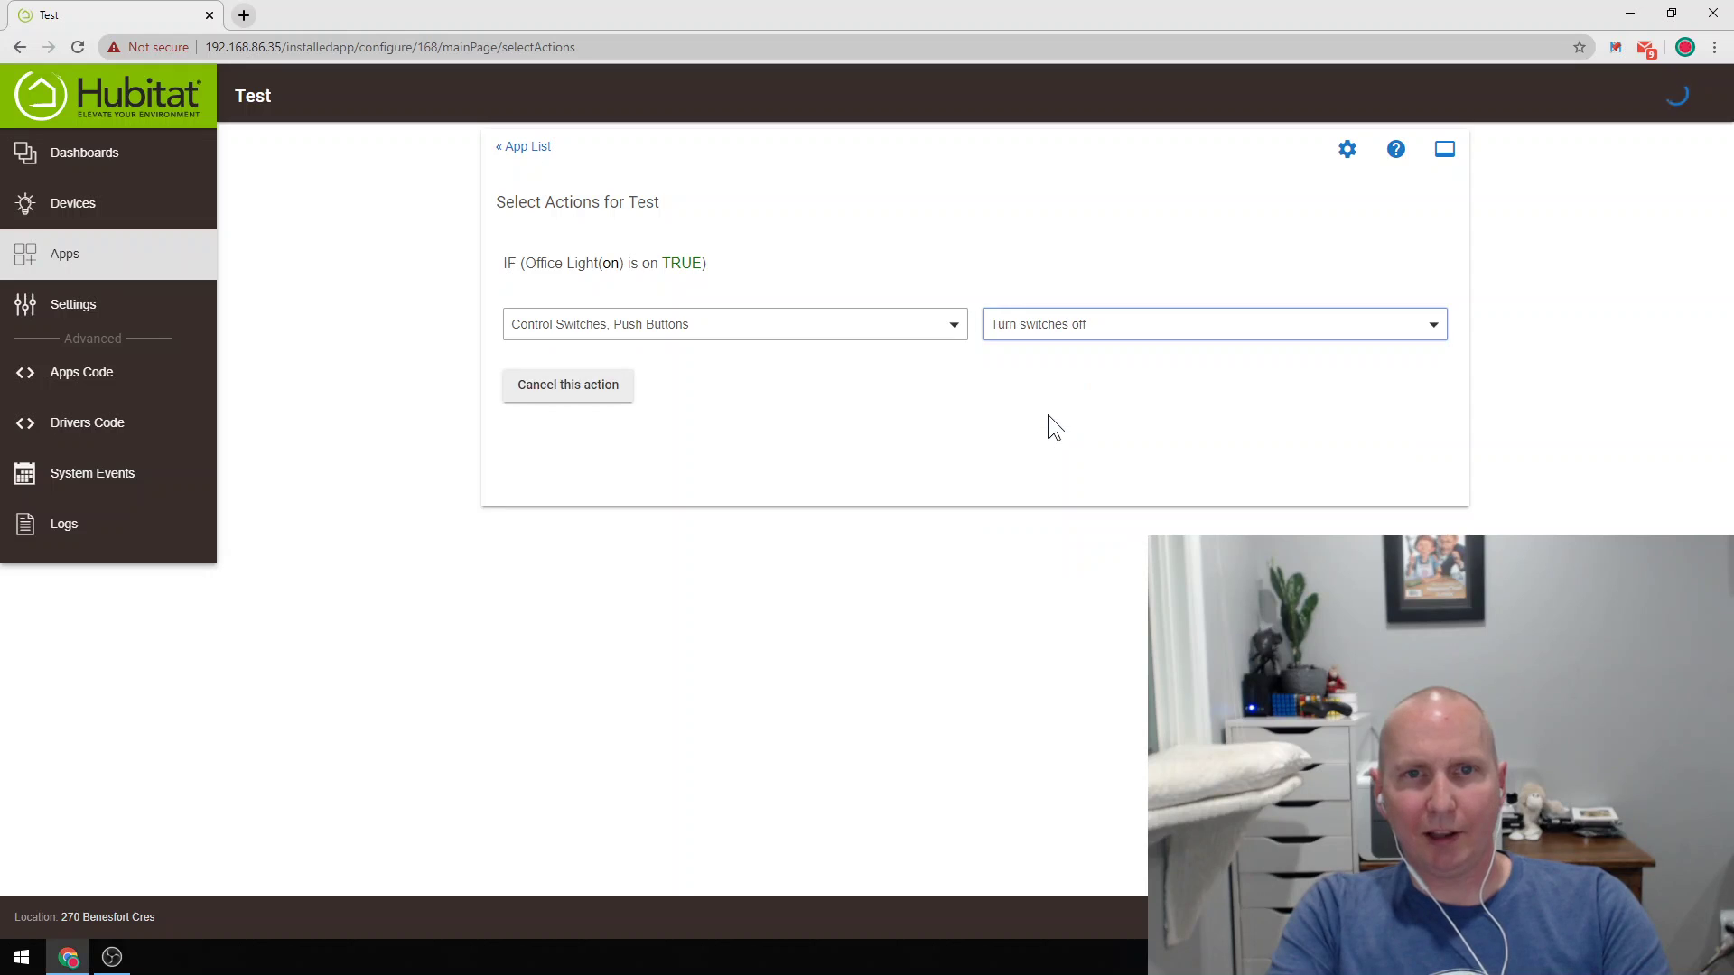
{"action": "left_click", "coordinate": [592, 397]}
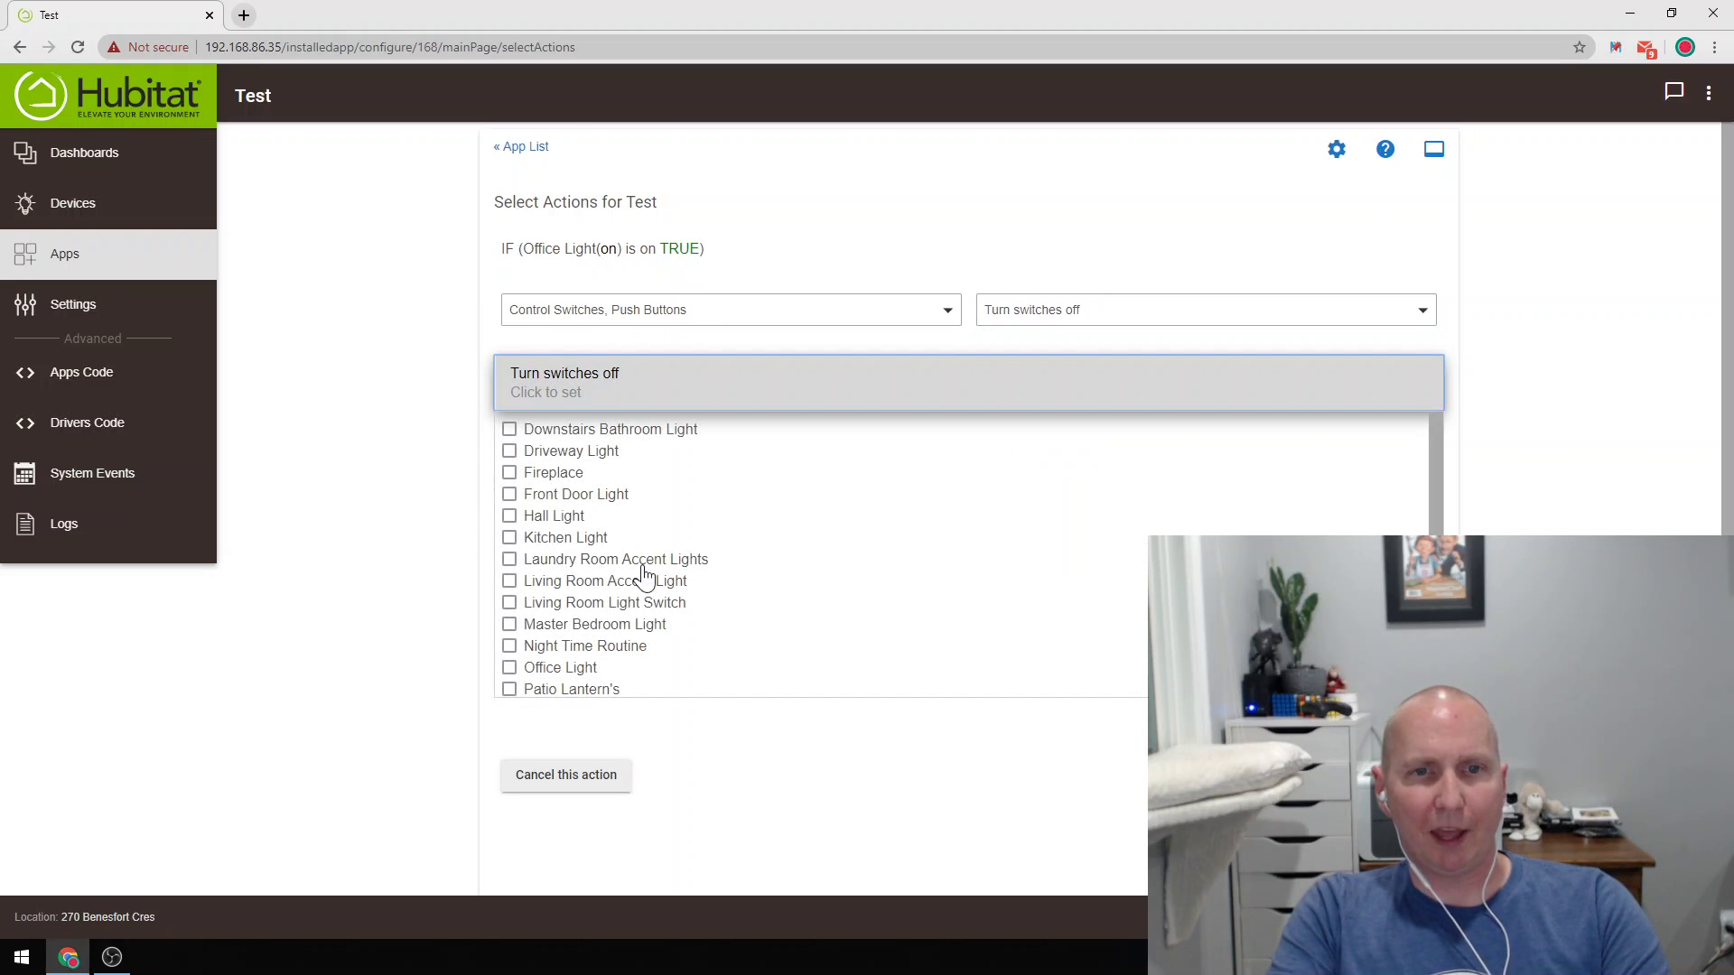
{"action": "left_click", "coordinate": [567, 670]}
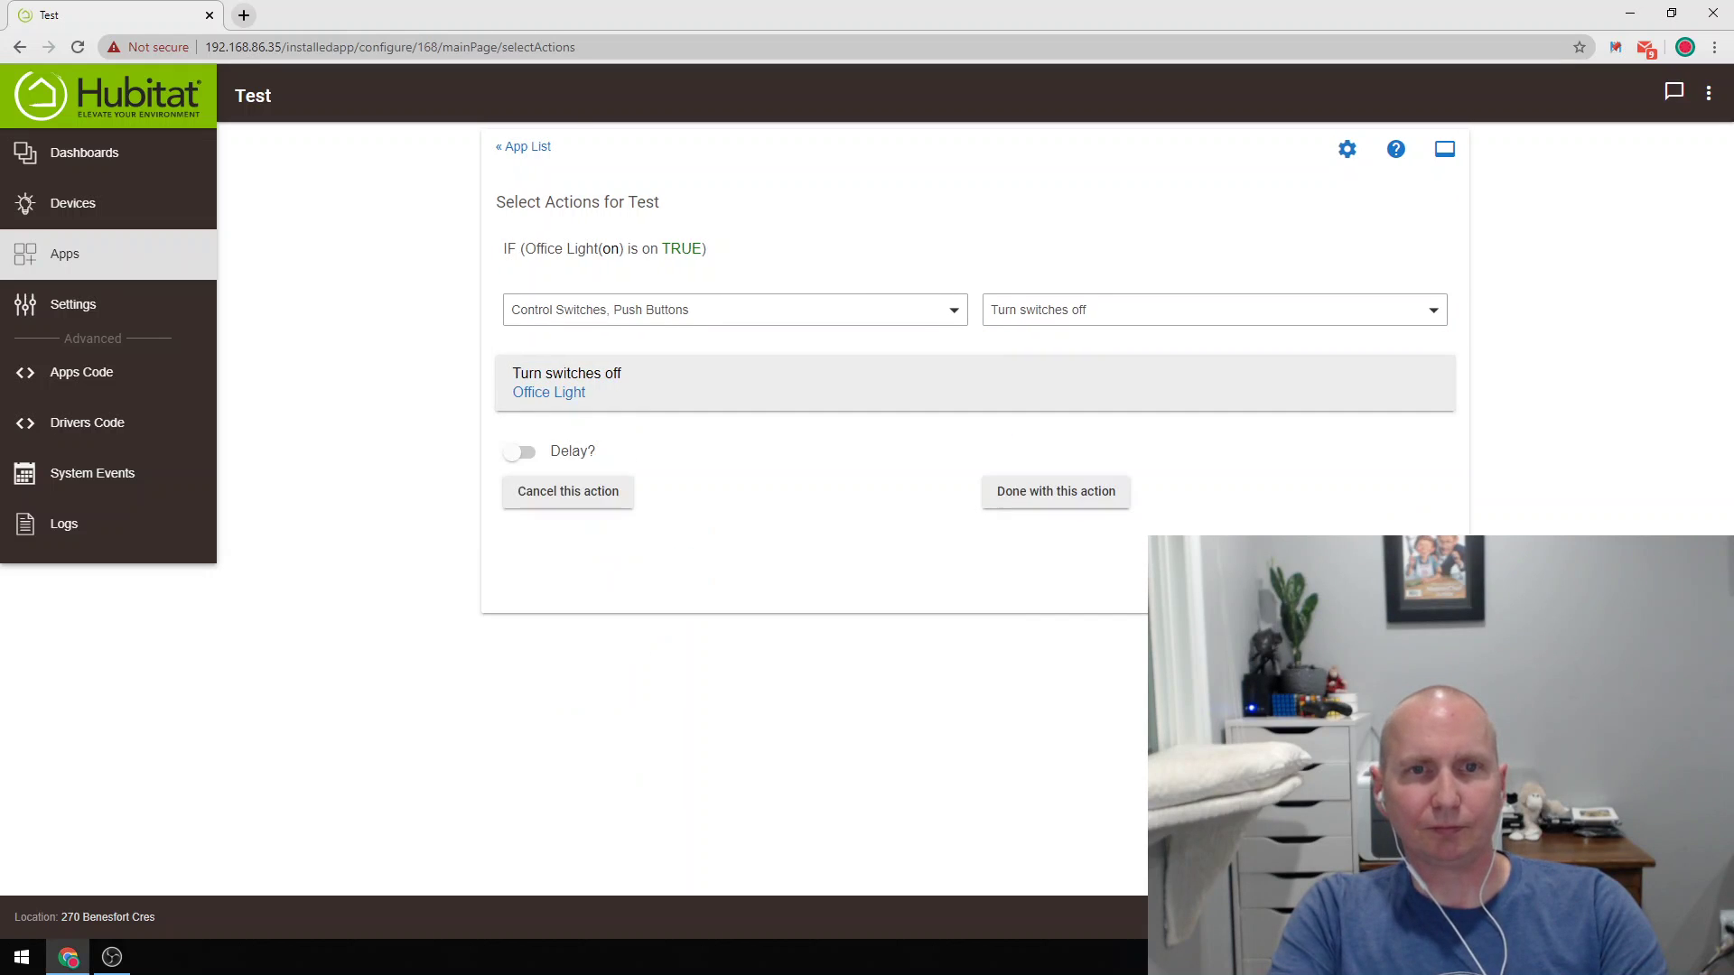
{"action": "left_click", "coordinate": [1055, 492]}
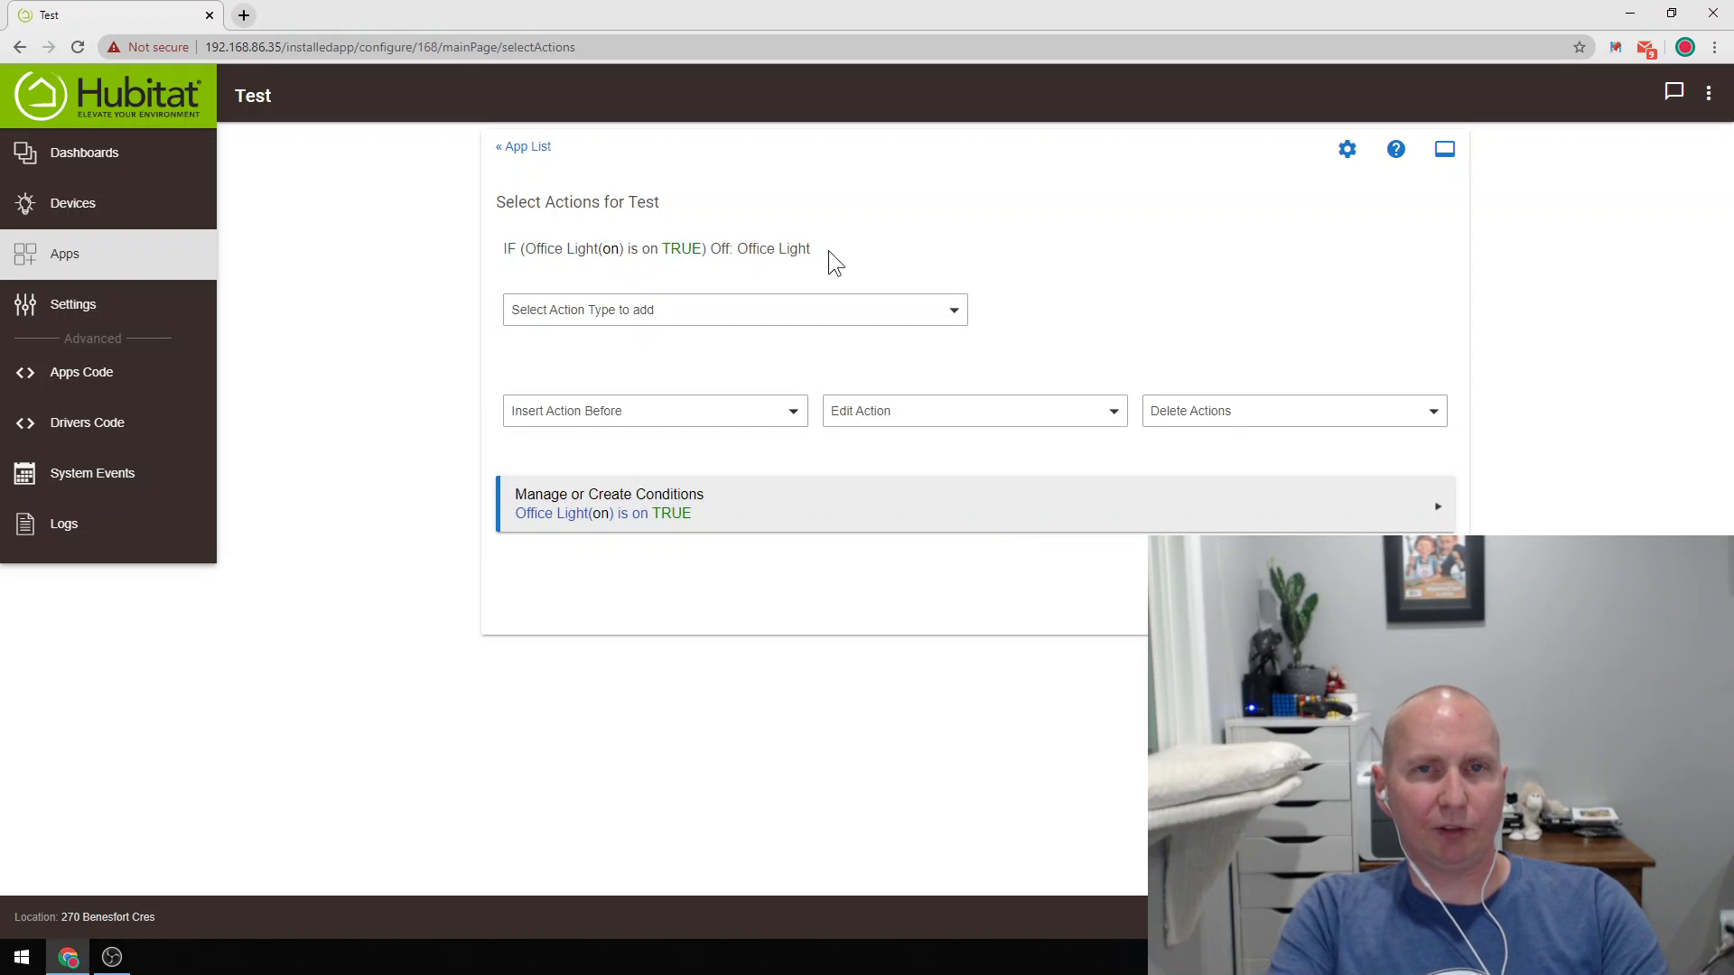
Add a Delay Actions entry of 1 second after the conditional action.
{"action": "left_click", "coordinate": [686, 316]}
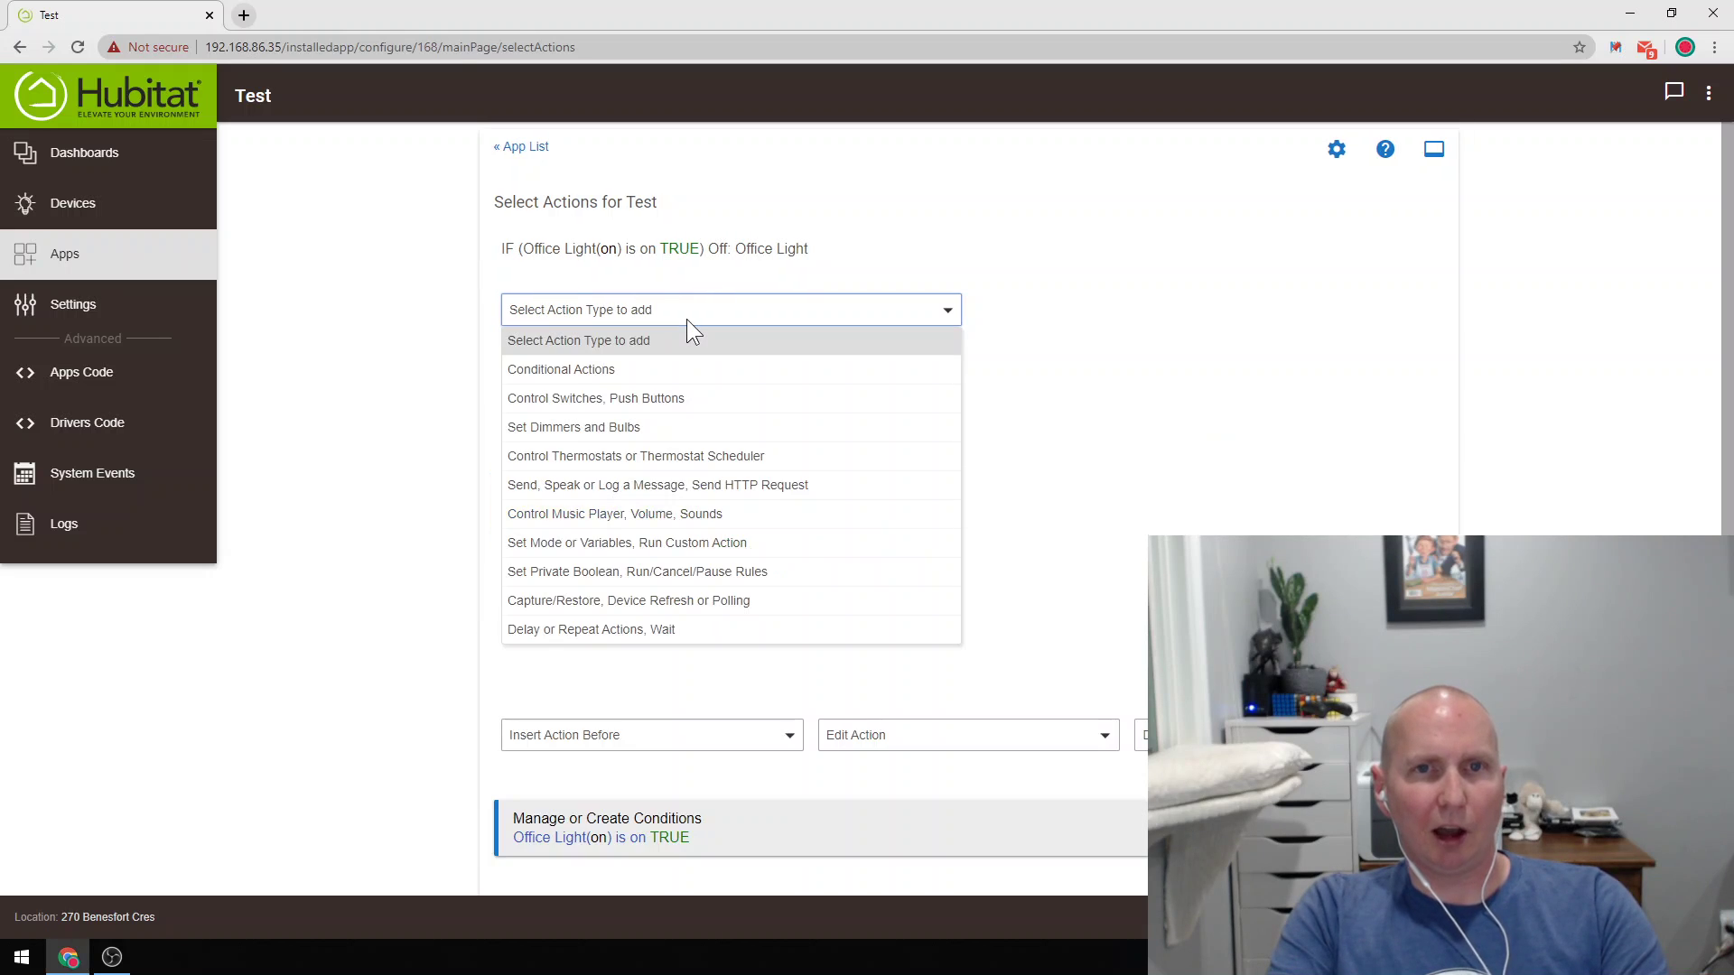
{"action": "left_click", "coordinate": [632, 619]}
{"action": "left_click", "coordinate": [1076, 310]}
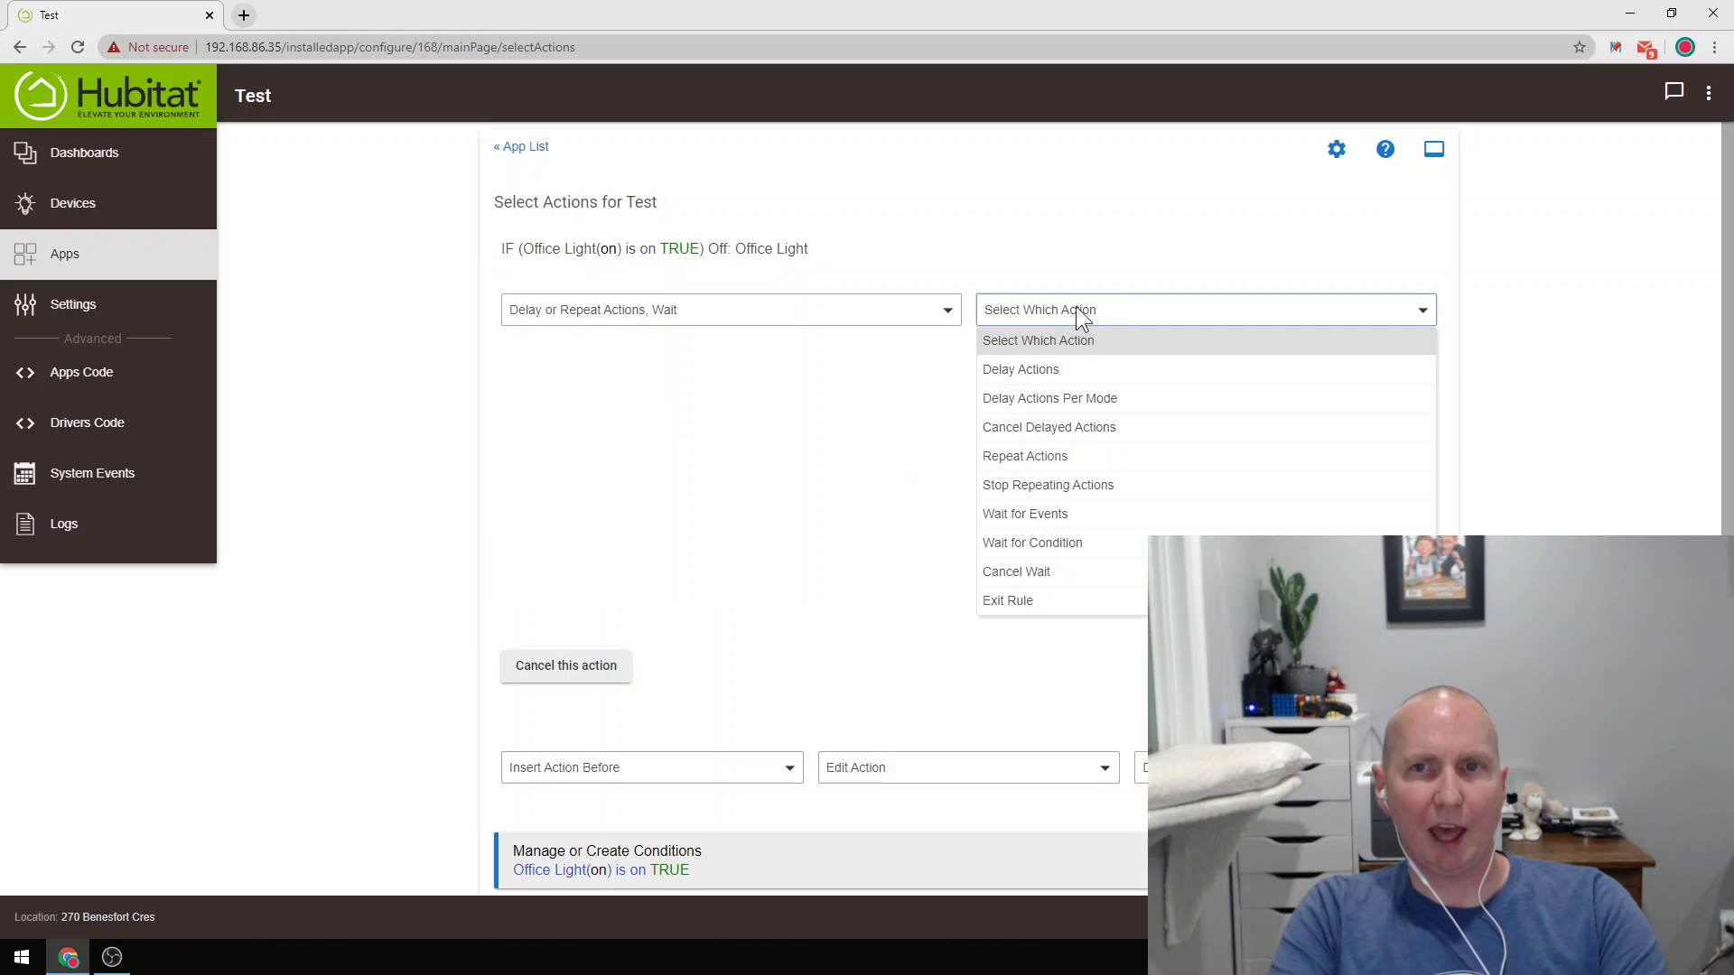
{"action": "left_click", "coordinate": [1038, 370]}
{"action": "left_click", "coordinate": [679, 425]}
{"action": "type", "text": "1"}
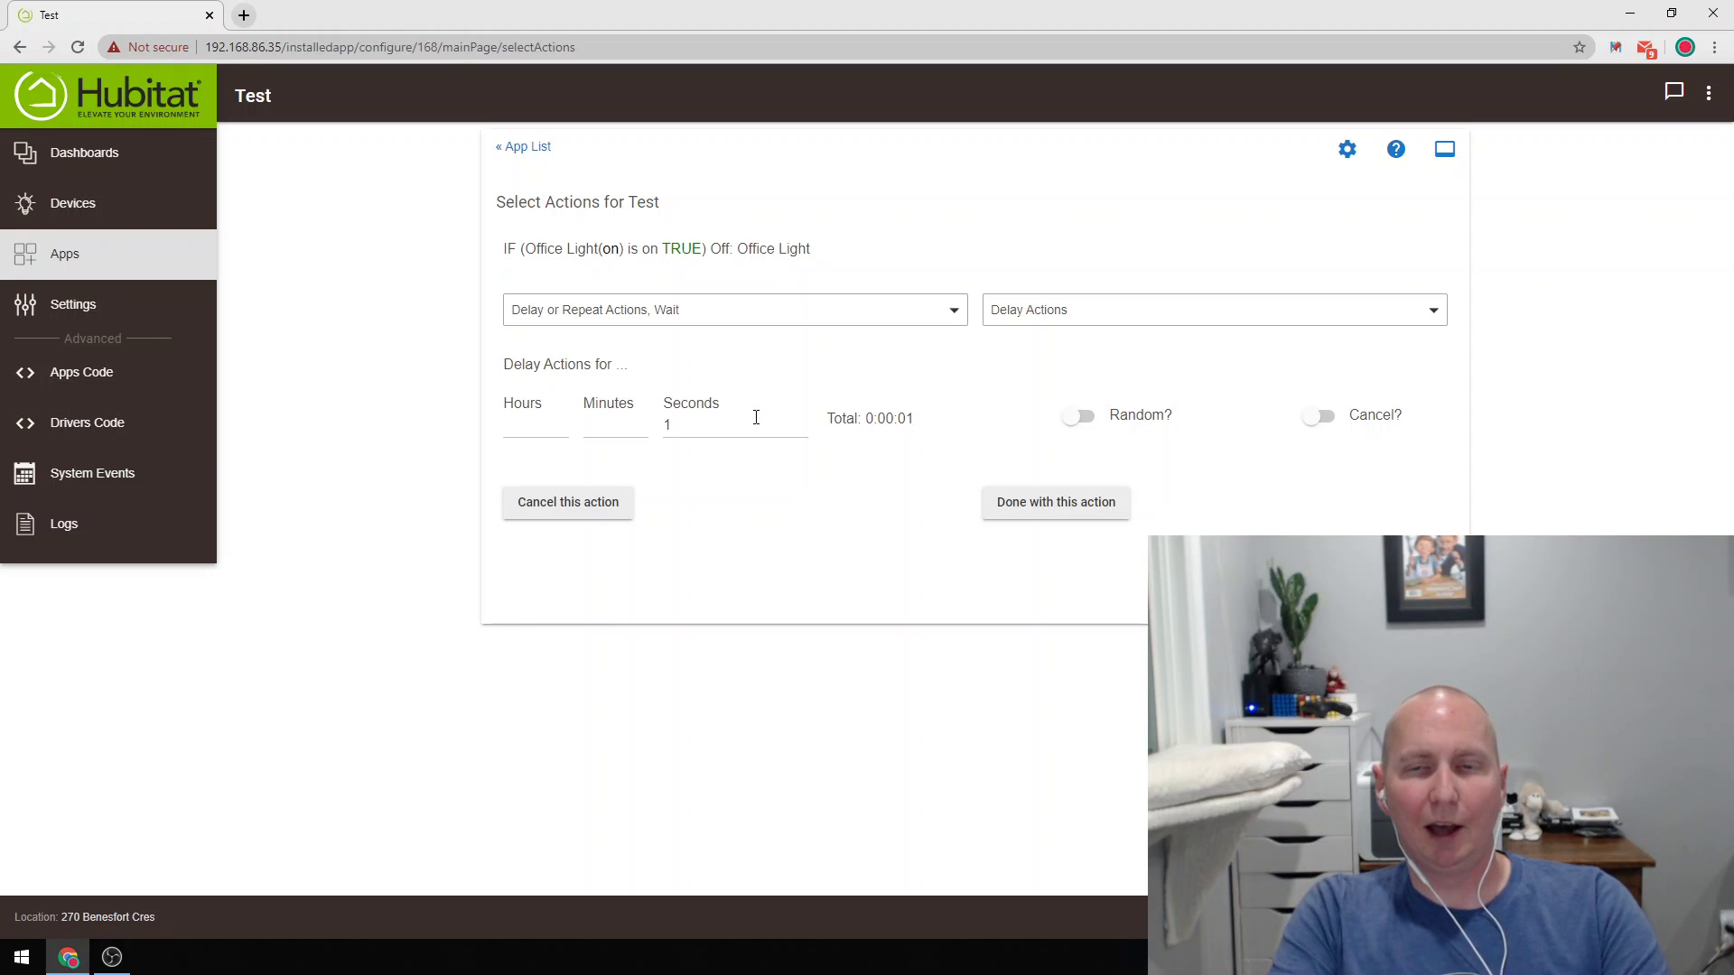
{"action": "left_click", "coordinate": [1035, 499]}
Add an action that turns on the Office Light switch after the delay.
{"action": "left_click", "coordinate": [610, 327]}
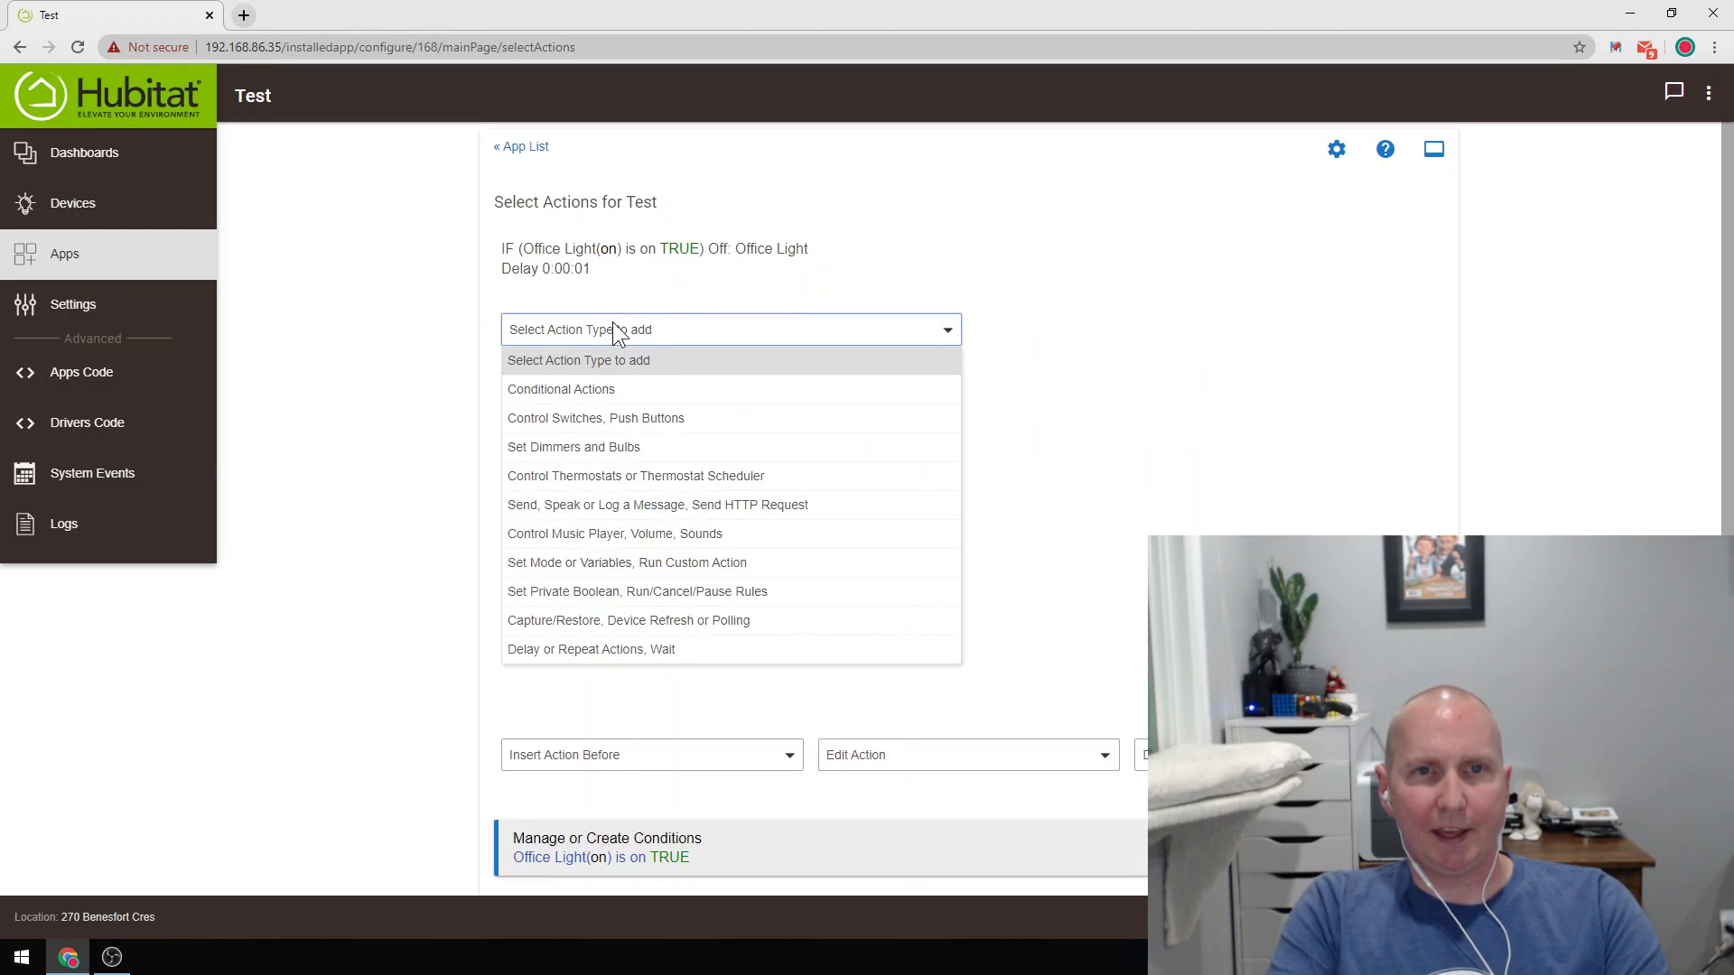
{"action": "left_click", "coordinate": [605, 417]}
{"action": "left_click", "coordinate": [997, 333]}
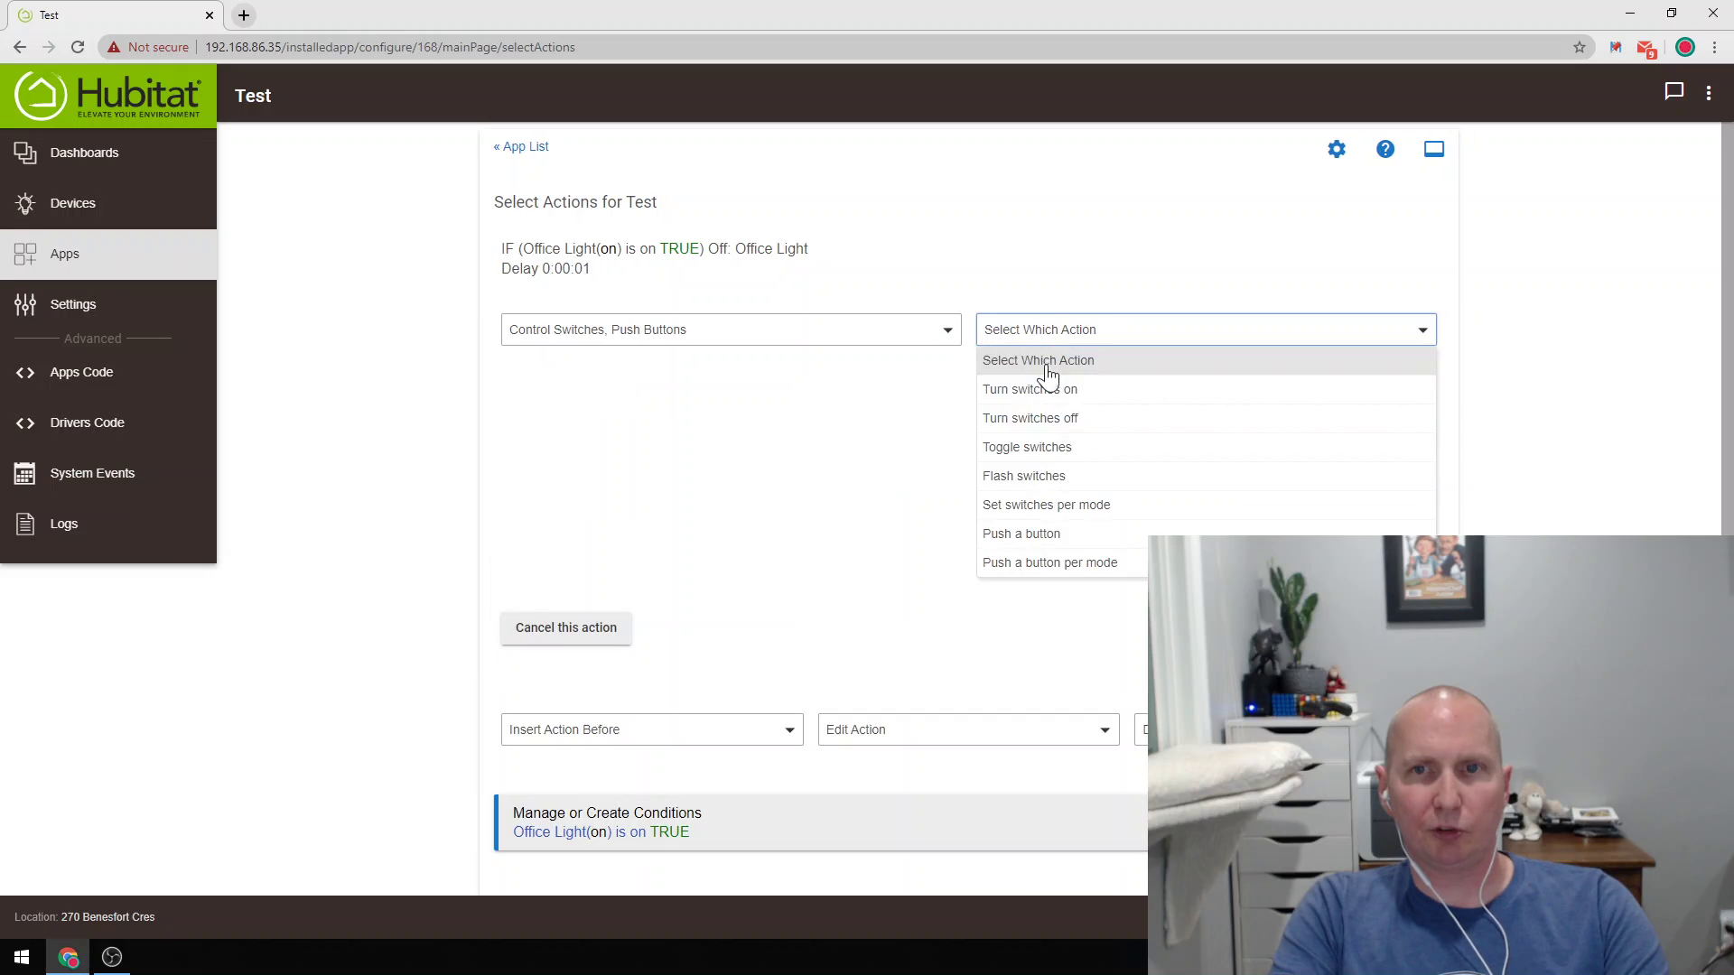
{"action": "left_click", "coordinate": [1027, 391]}
{"action": "left_click", "coordinate": [642, 414]}
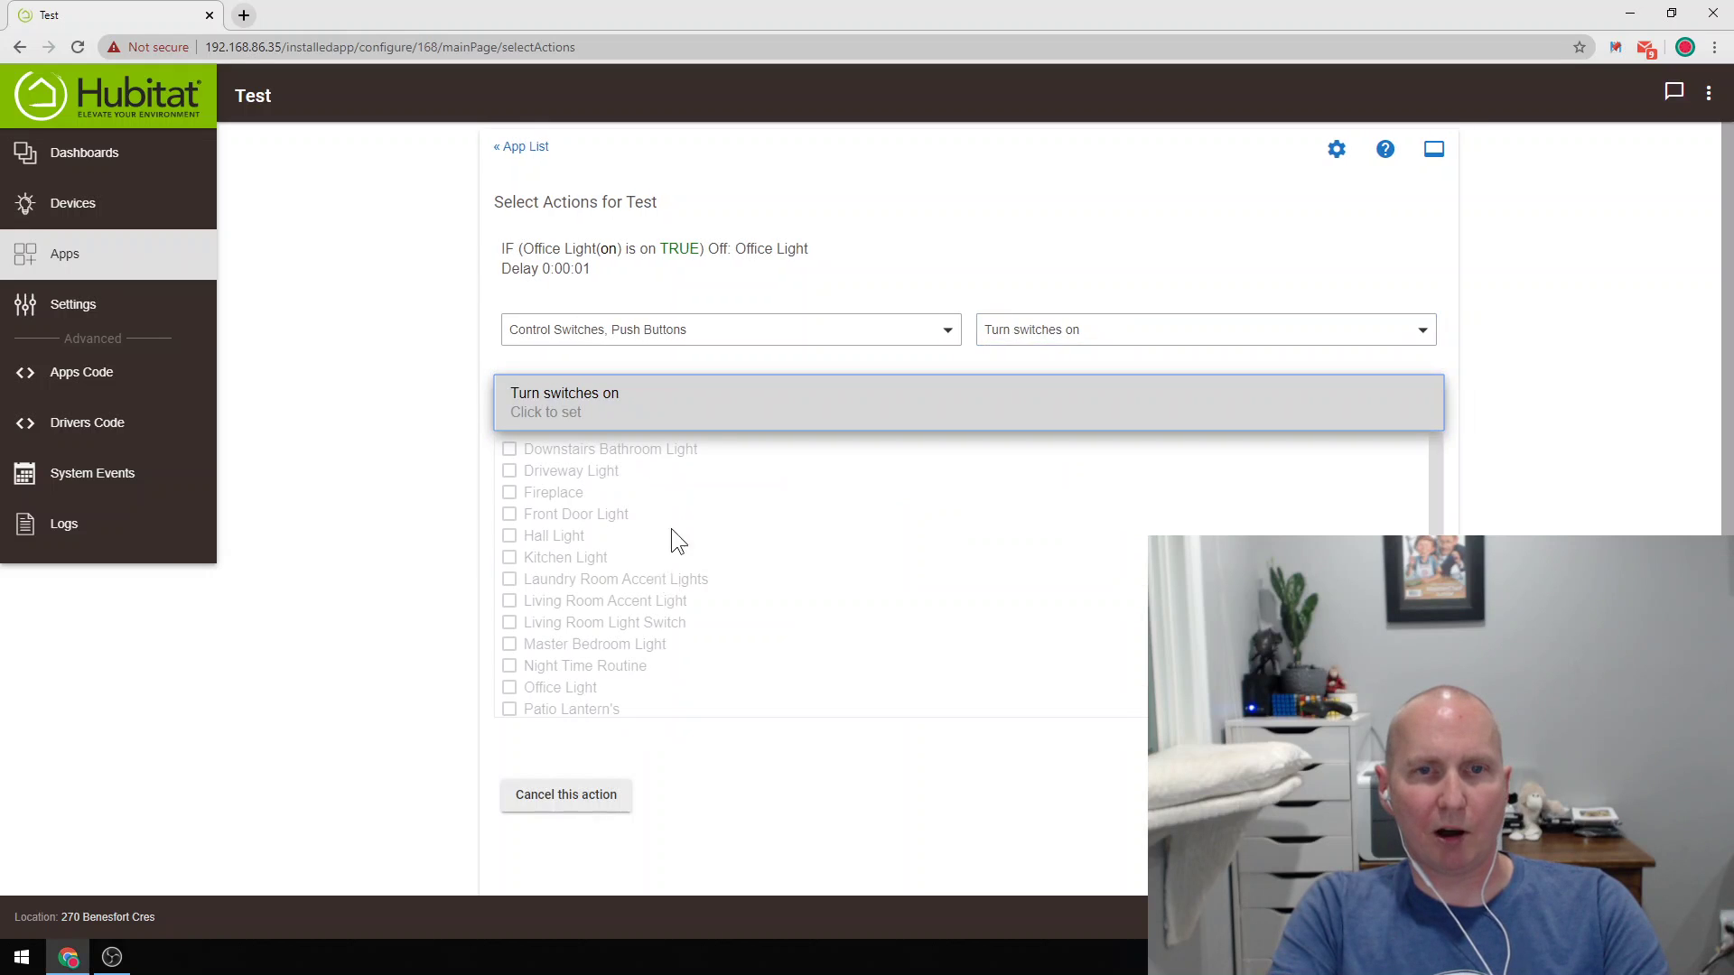
{"action": "left_click", "coordinate": [575, 693]}
{"action": "left_click", "coordinate": [831, 758]}
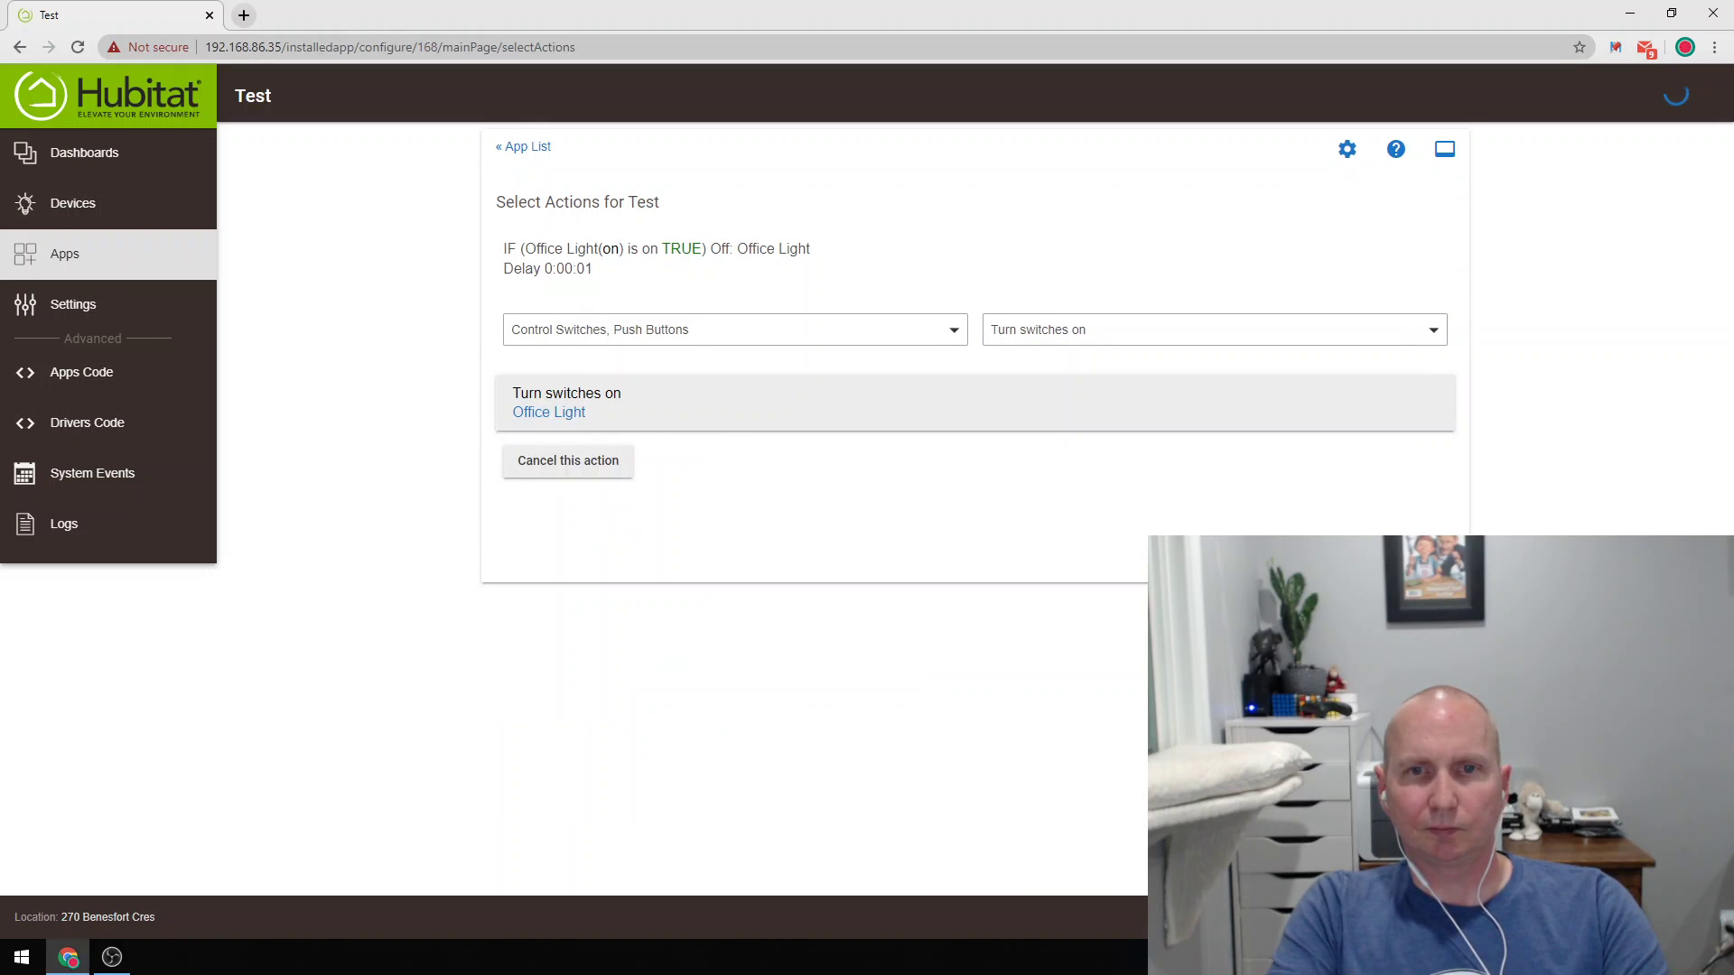
{"action": "left_click", "coordinate": [993, 511]}
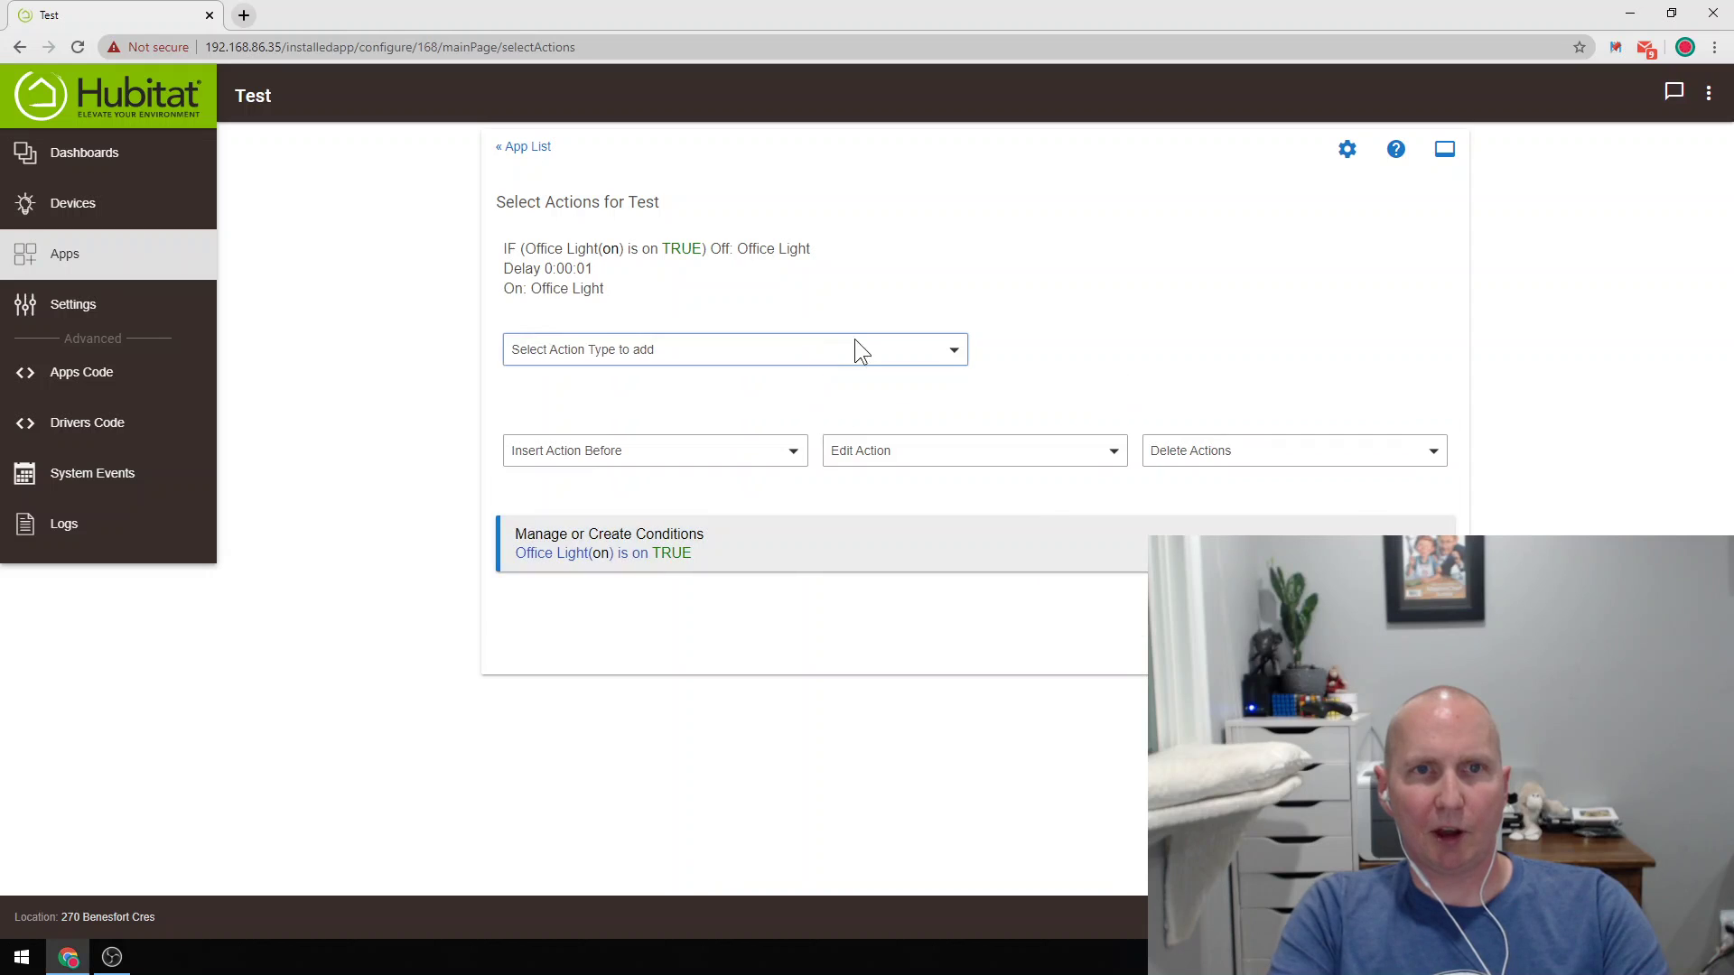
Add another 1-second Delay Actions entry after the action that turns Office Light on.
{"action": "left_click", "coordinate": [921, 348]}
{"action": "left_click", "coordinate": [656, 668]}
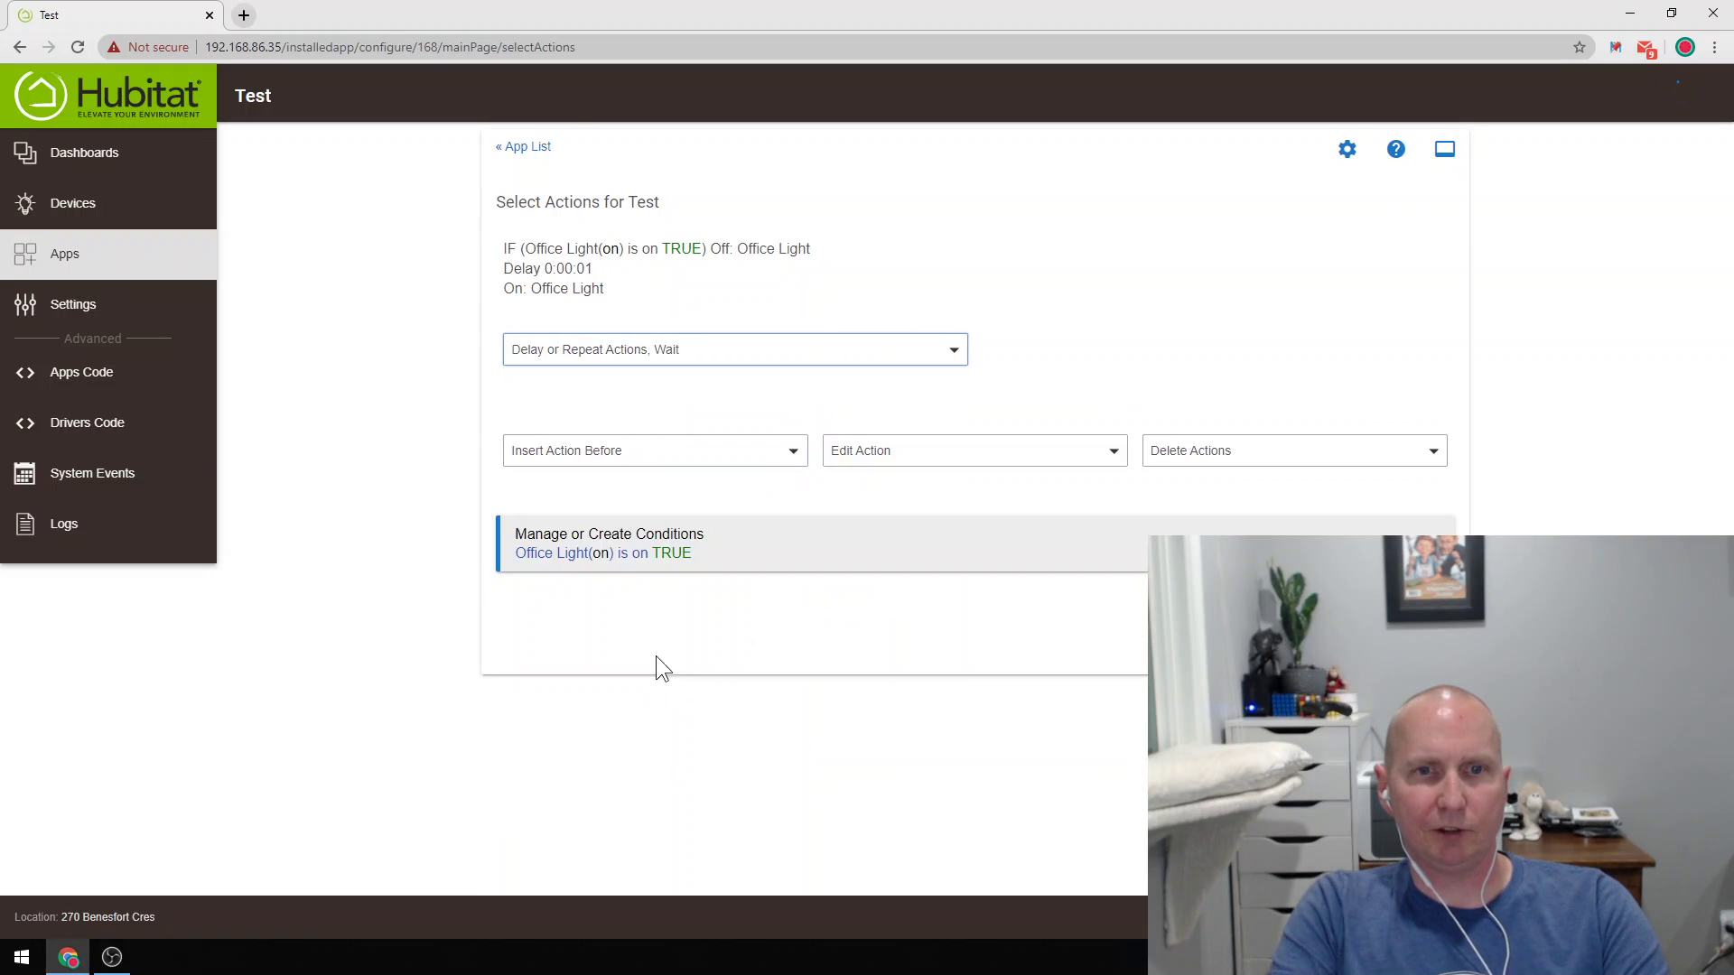
{"action": "left_click", "coordinate": [1006, 348]}
{"action": "left_click", "coordinate": [1000, 411]}
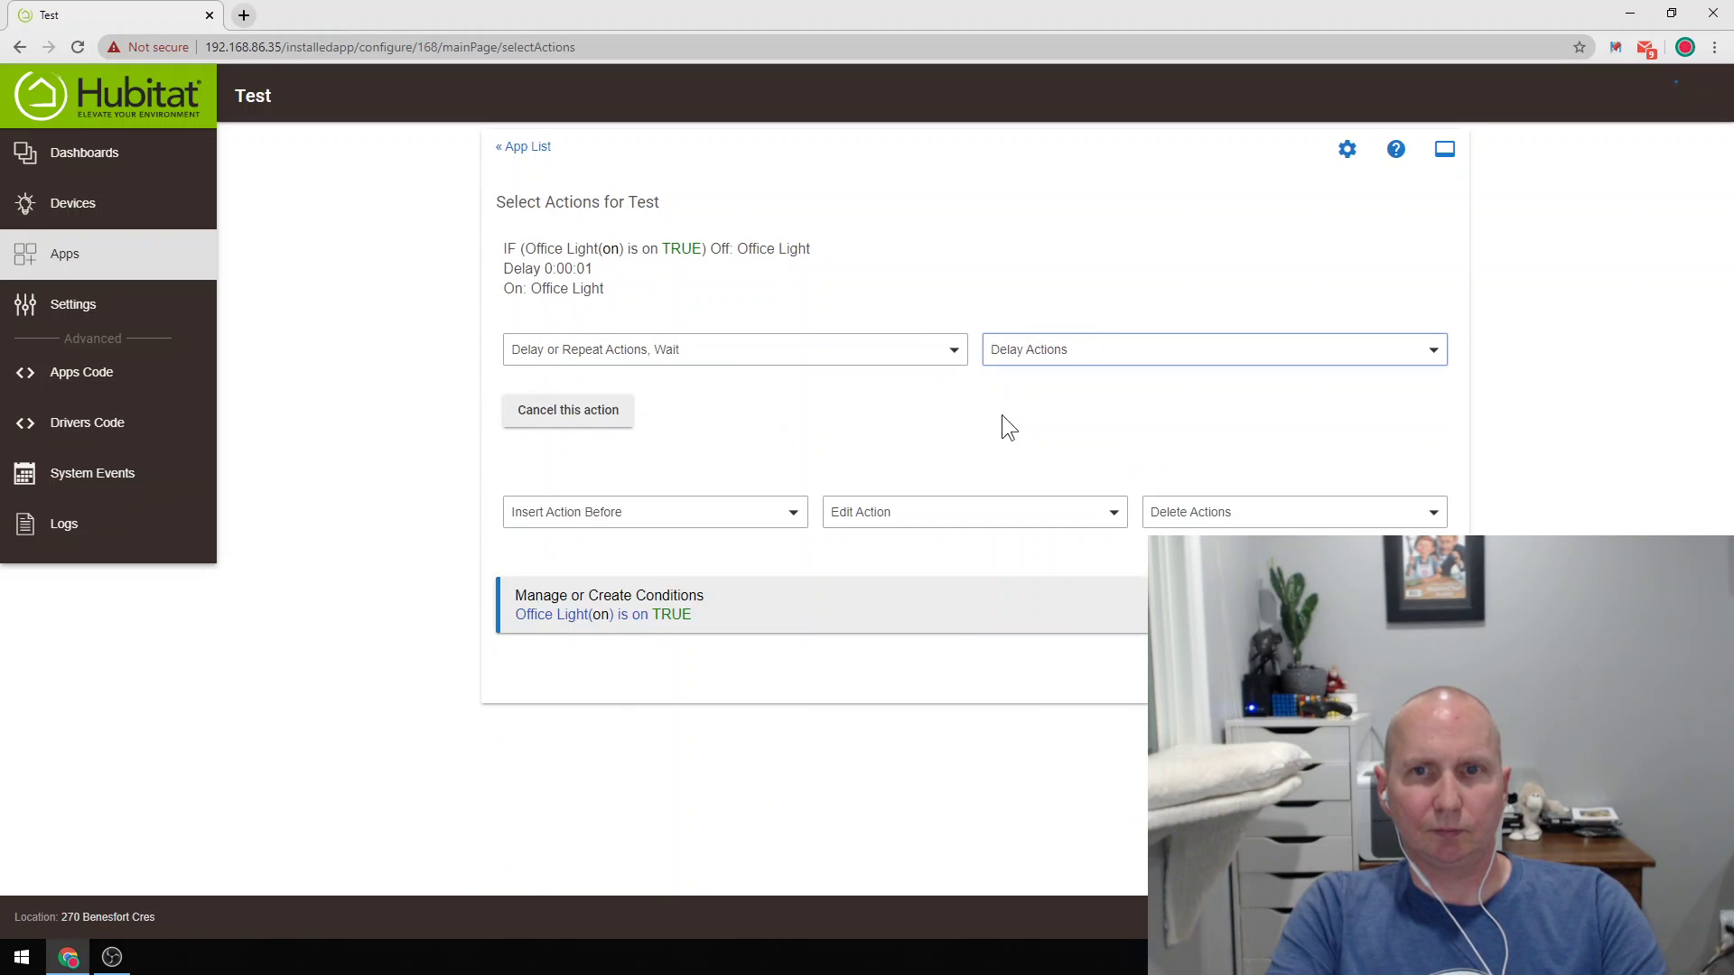
{"action": "type", "text": "1"}
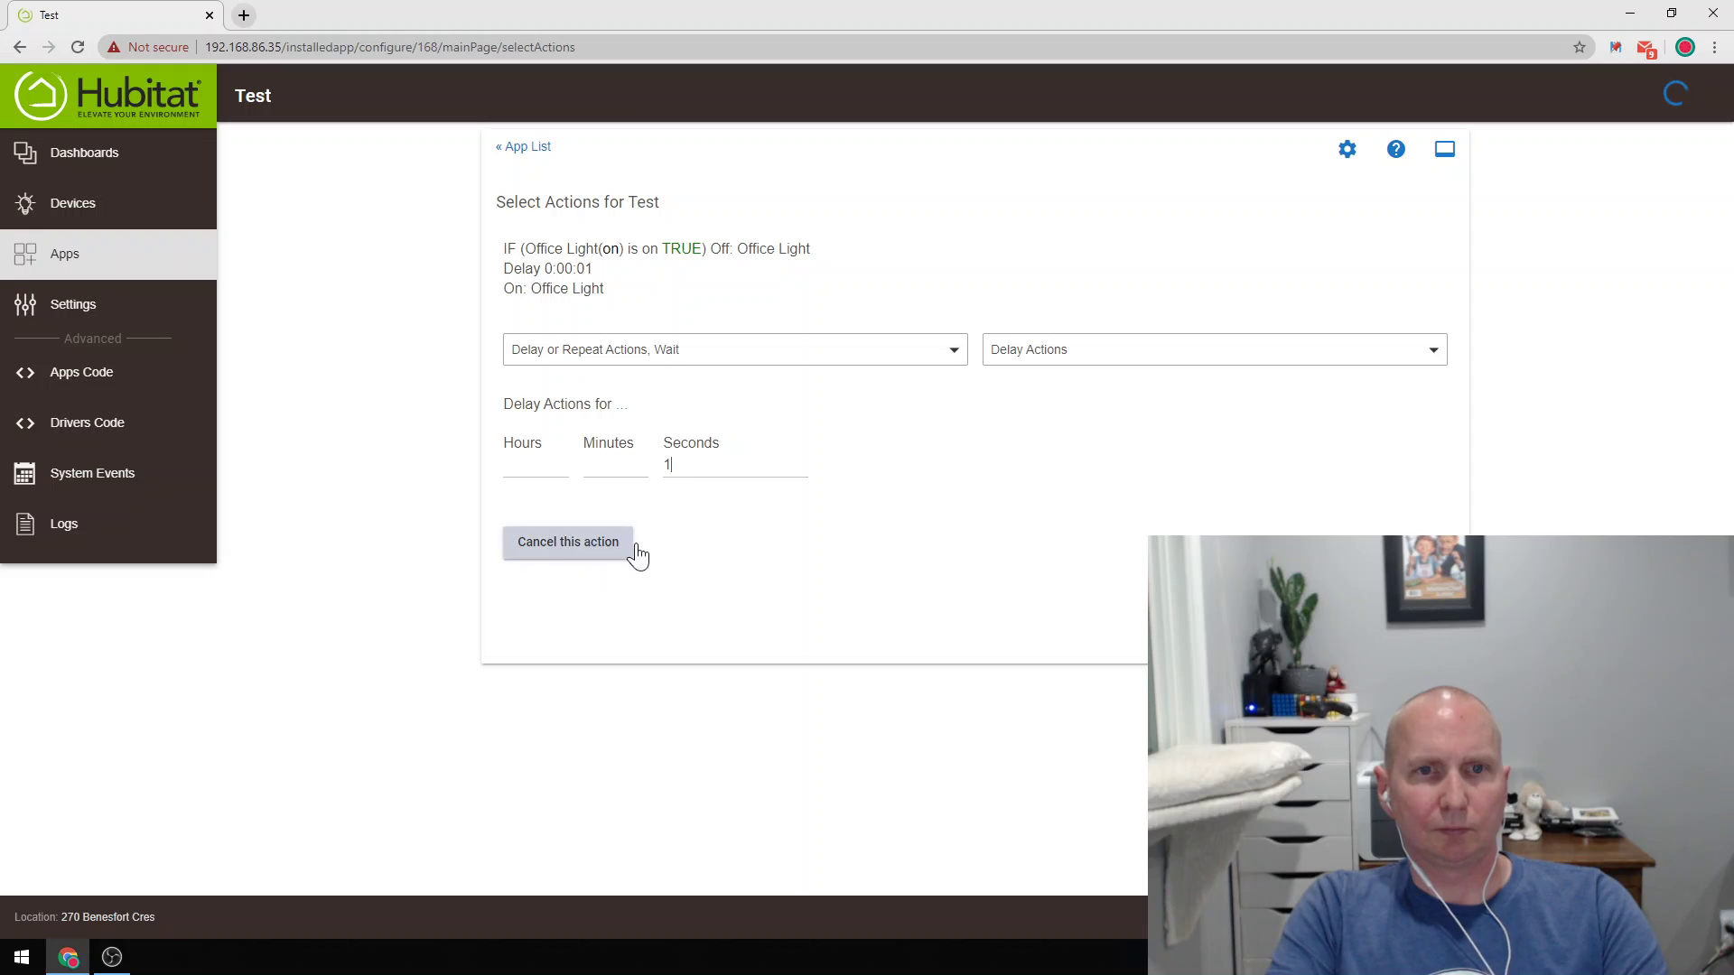
{"action": "left_click", "coordinate": [1031, 548]}
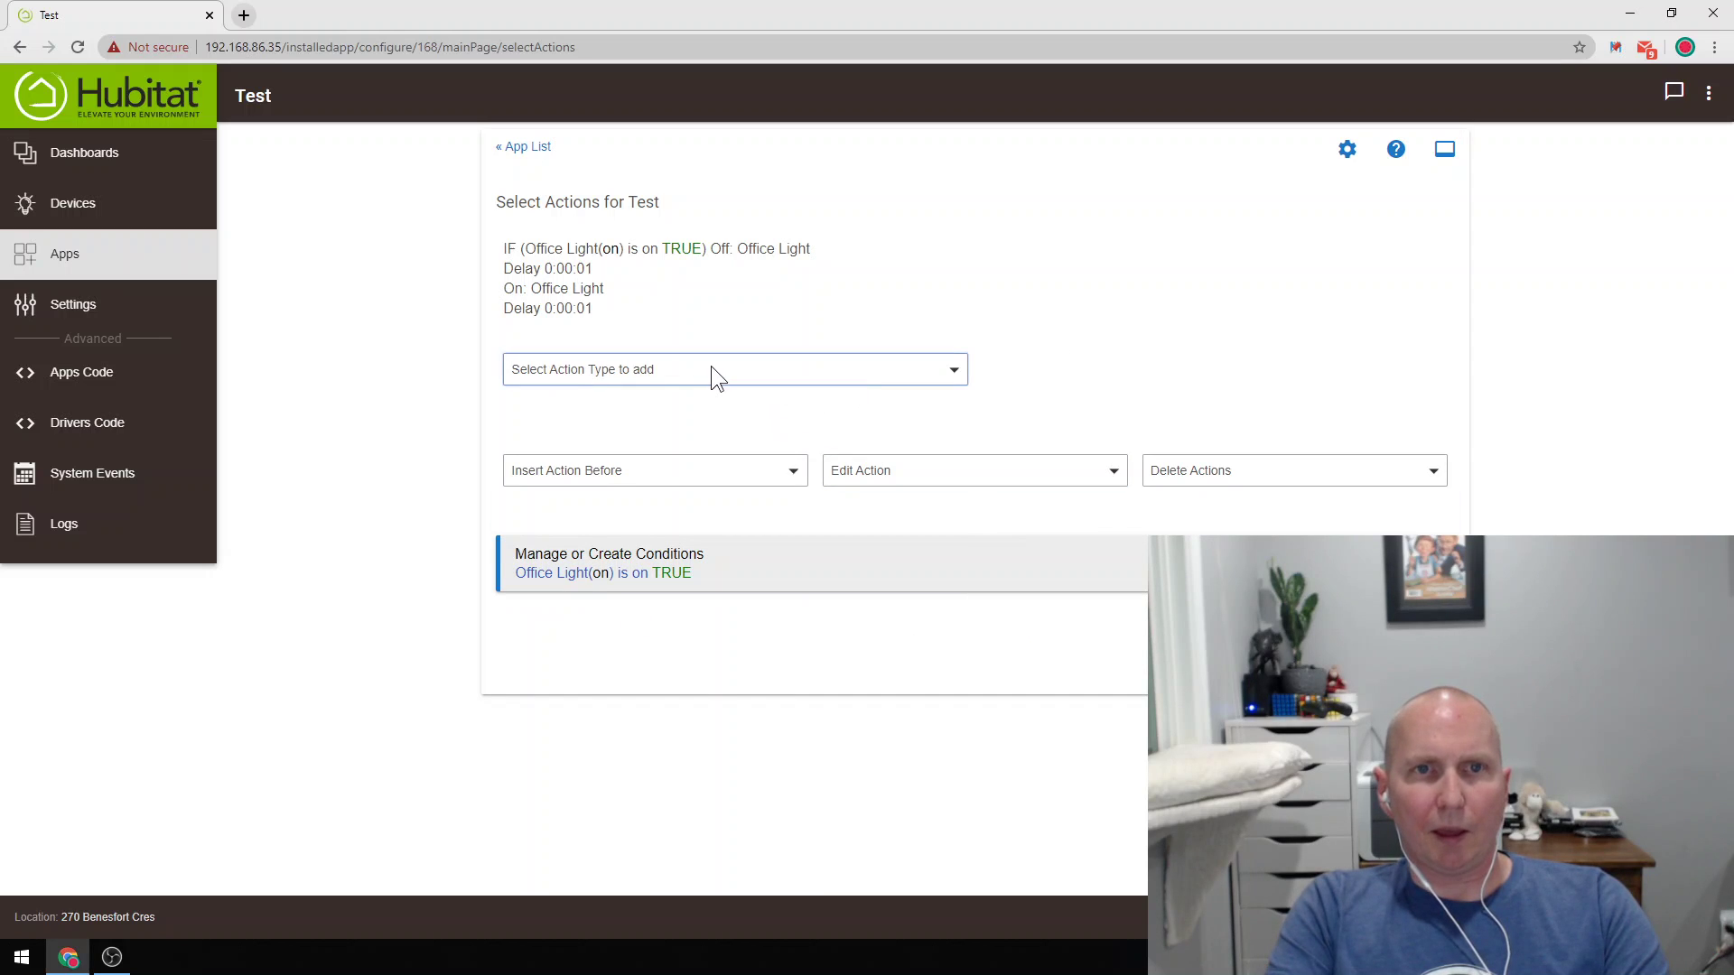
Add an action that turns off the Office Light switch after the second 1-second delay.
{"action": "left_click", "coordinate": [713, 369]}
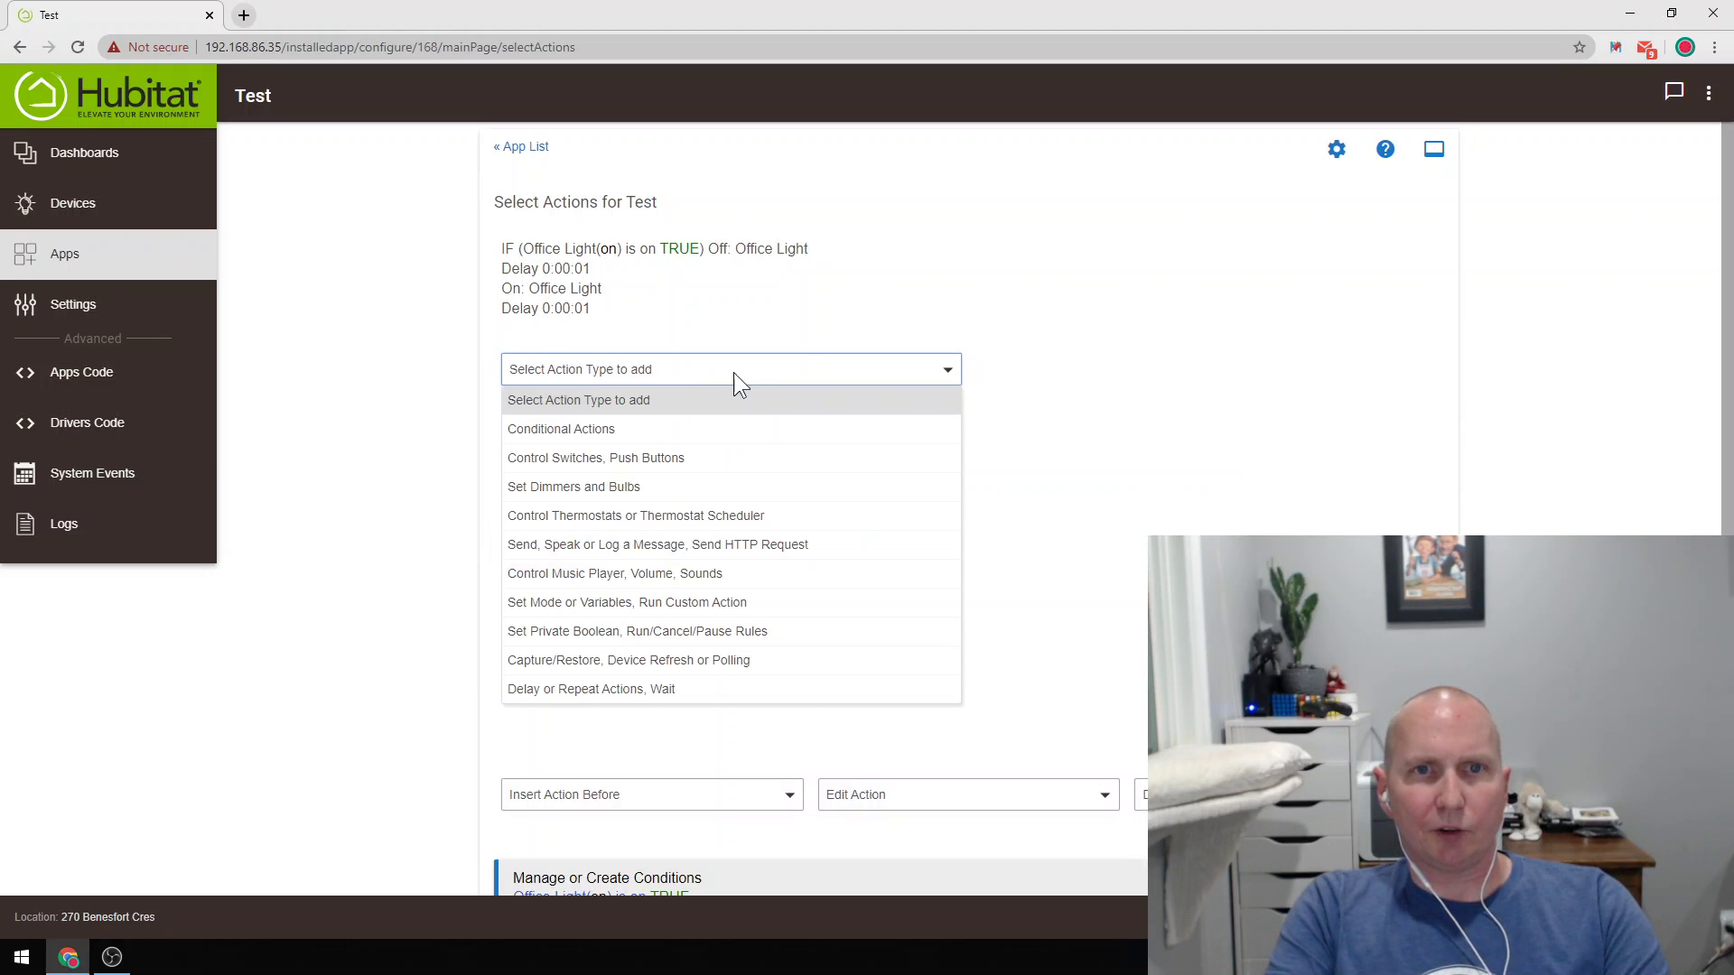
{"action": "left_click", "coordinate": [669, 459]}
{"action": "left_click", "coordinate": [1033, 370]}
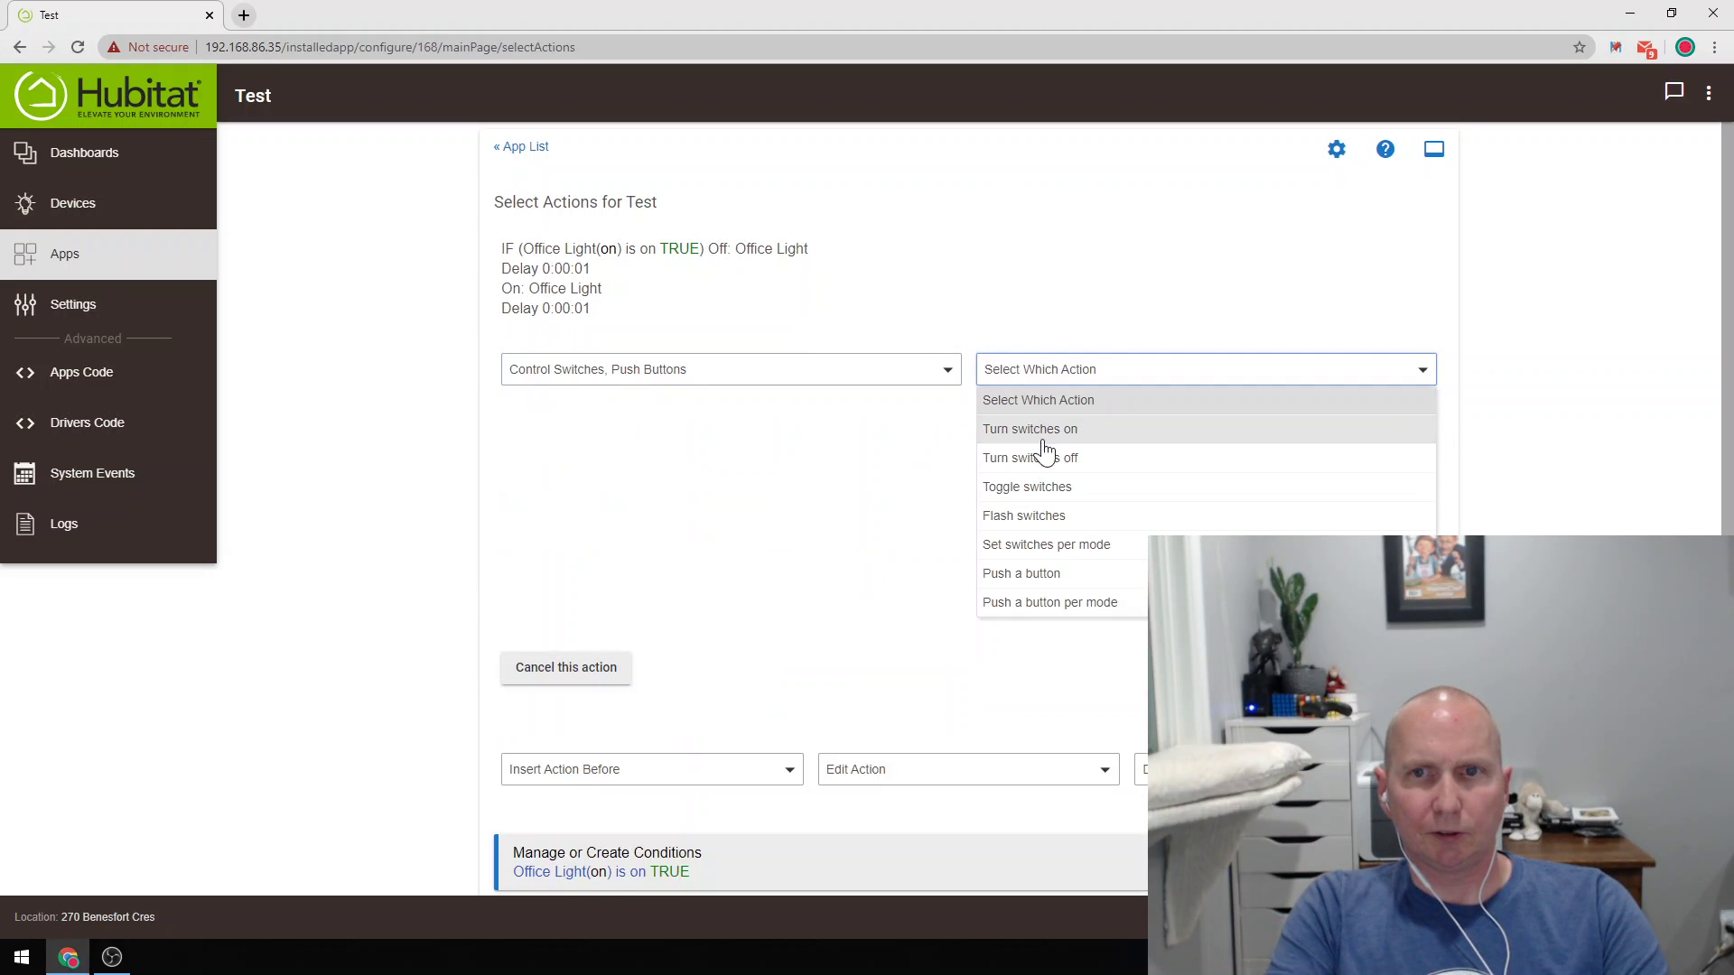
{"action": "left_click", "coordinate": [1045, 461]}
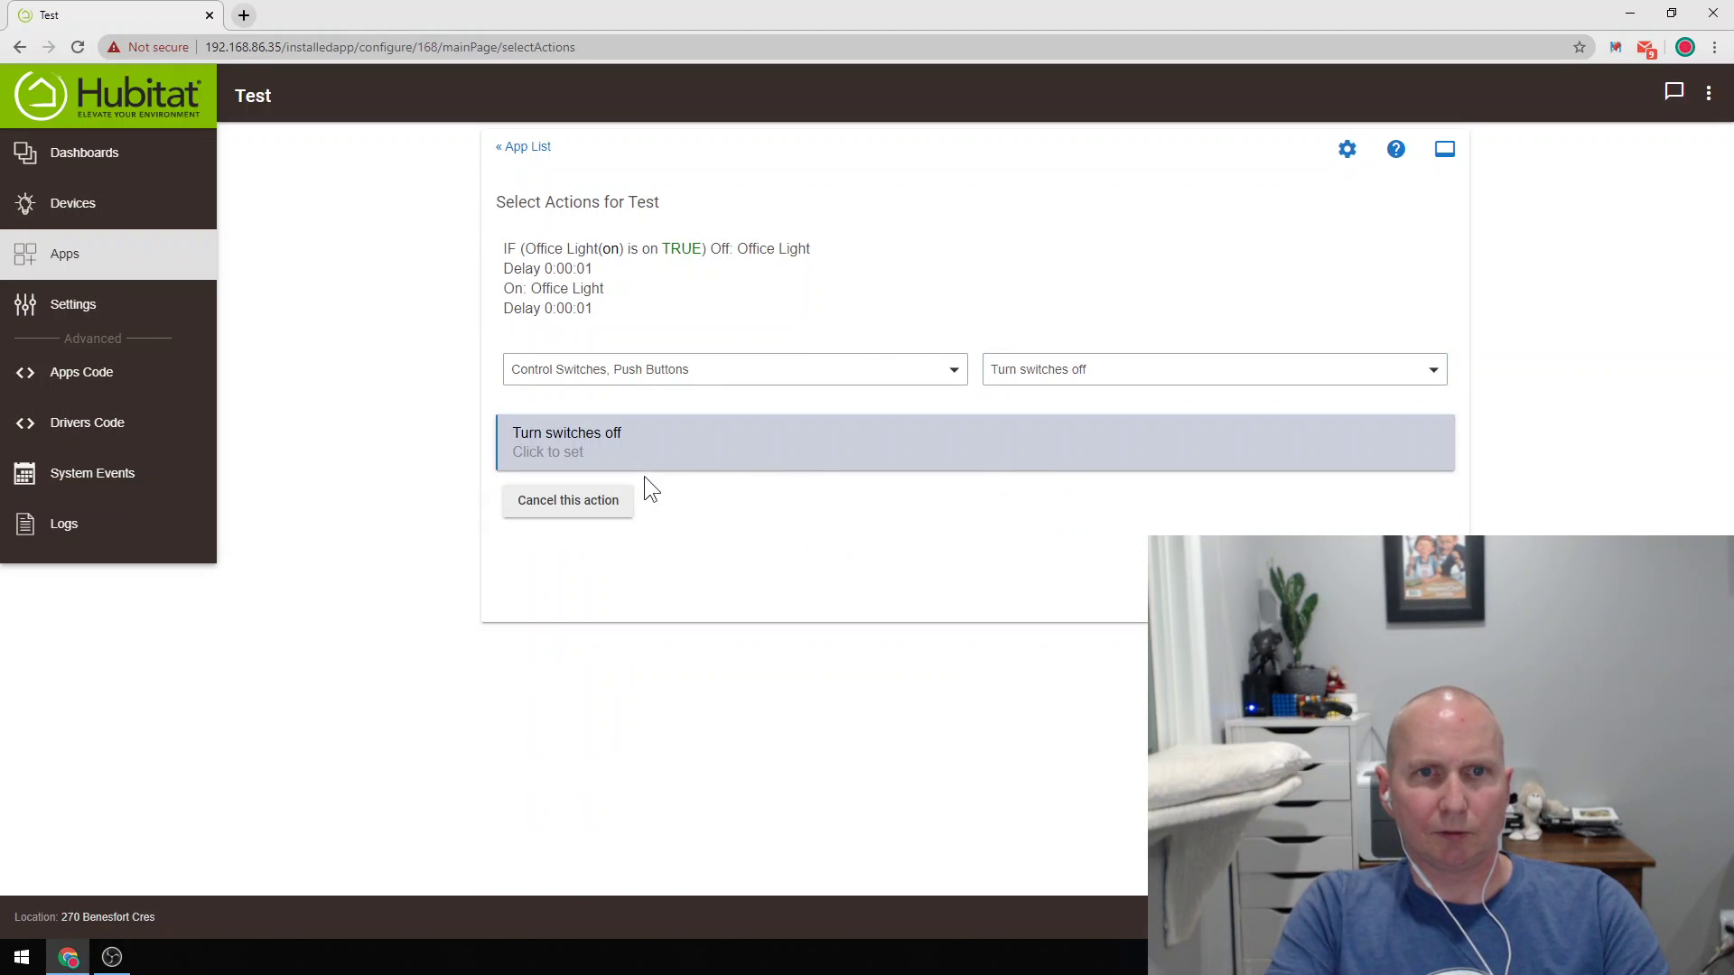
{"action": "left_click", "coordinate": [601, 465]}
{"action": "left_click", "coordinate": [583, 728]}
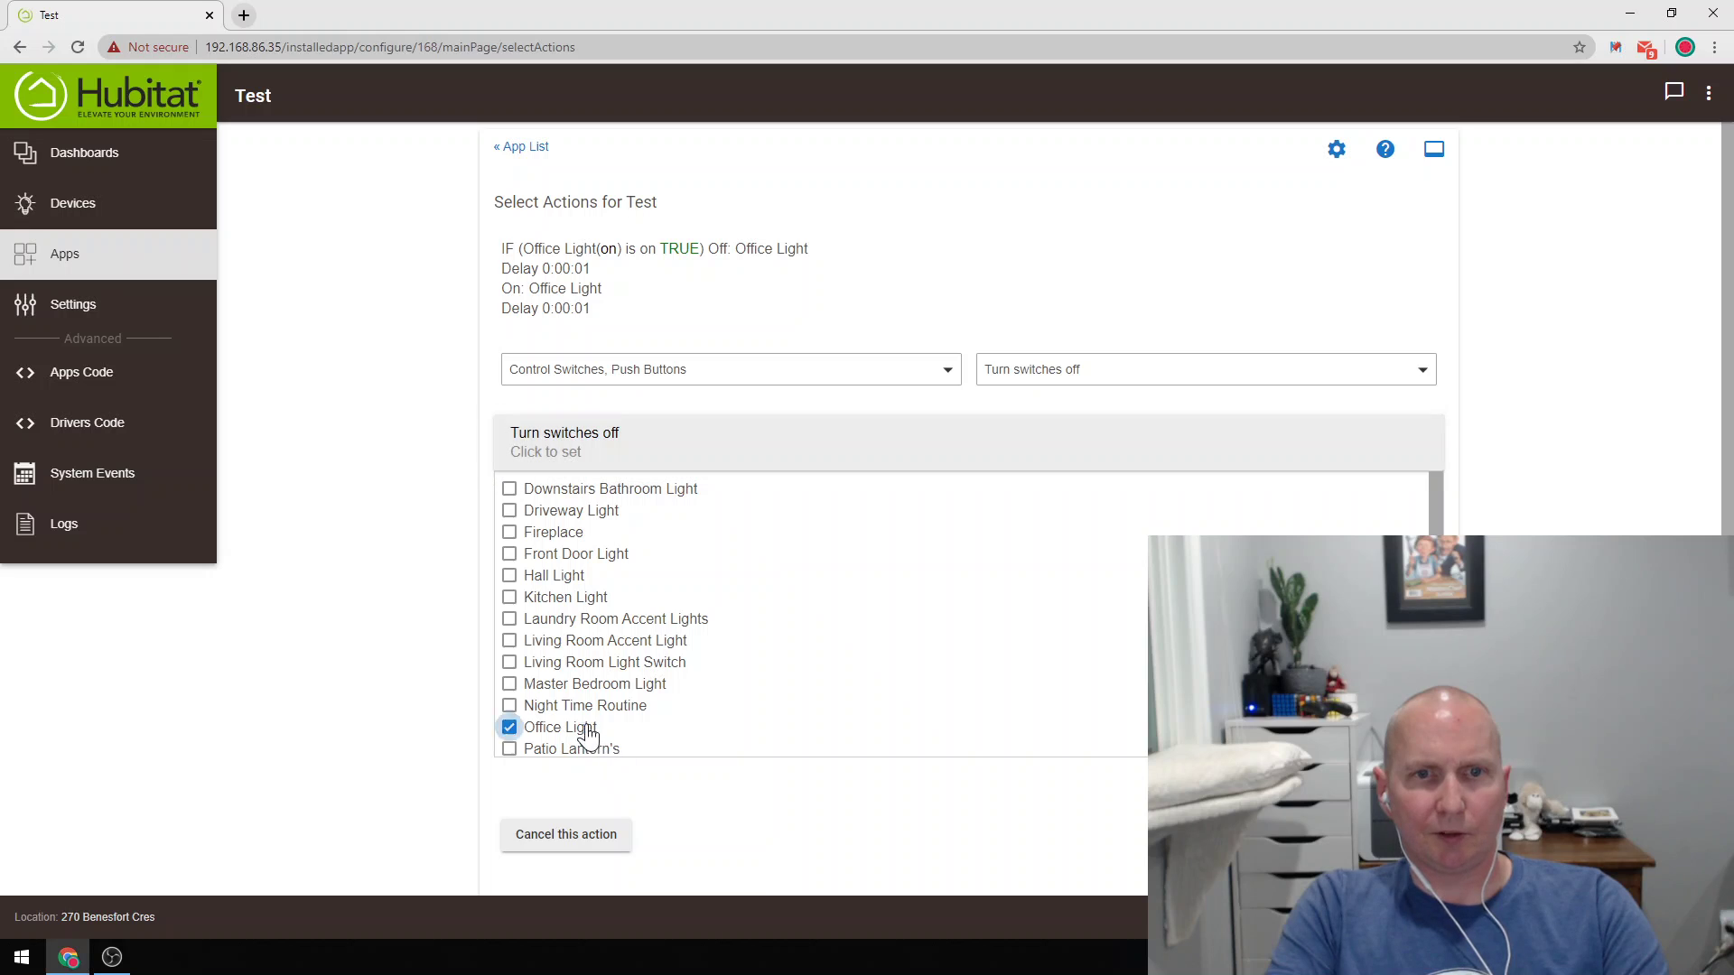
{"action": "left_click", "coordinate": [799, 513]}
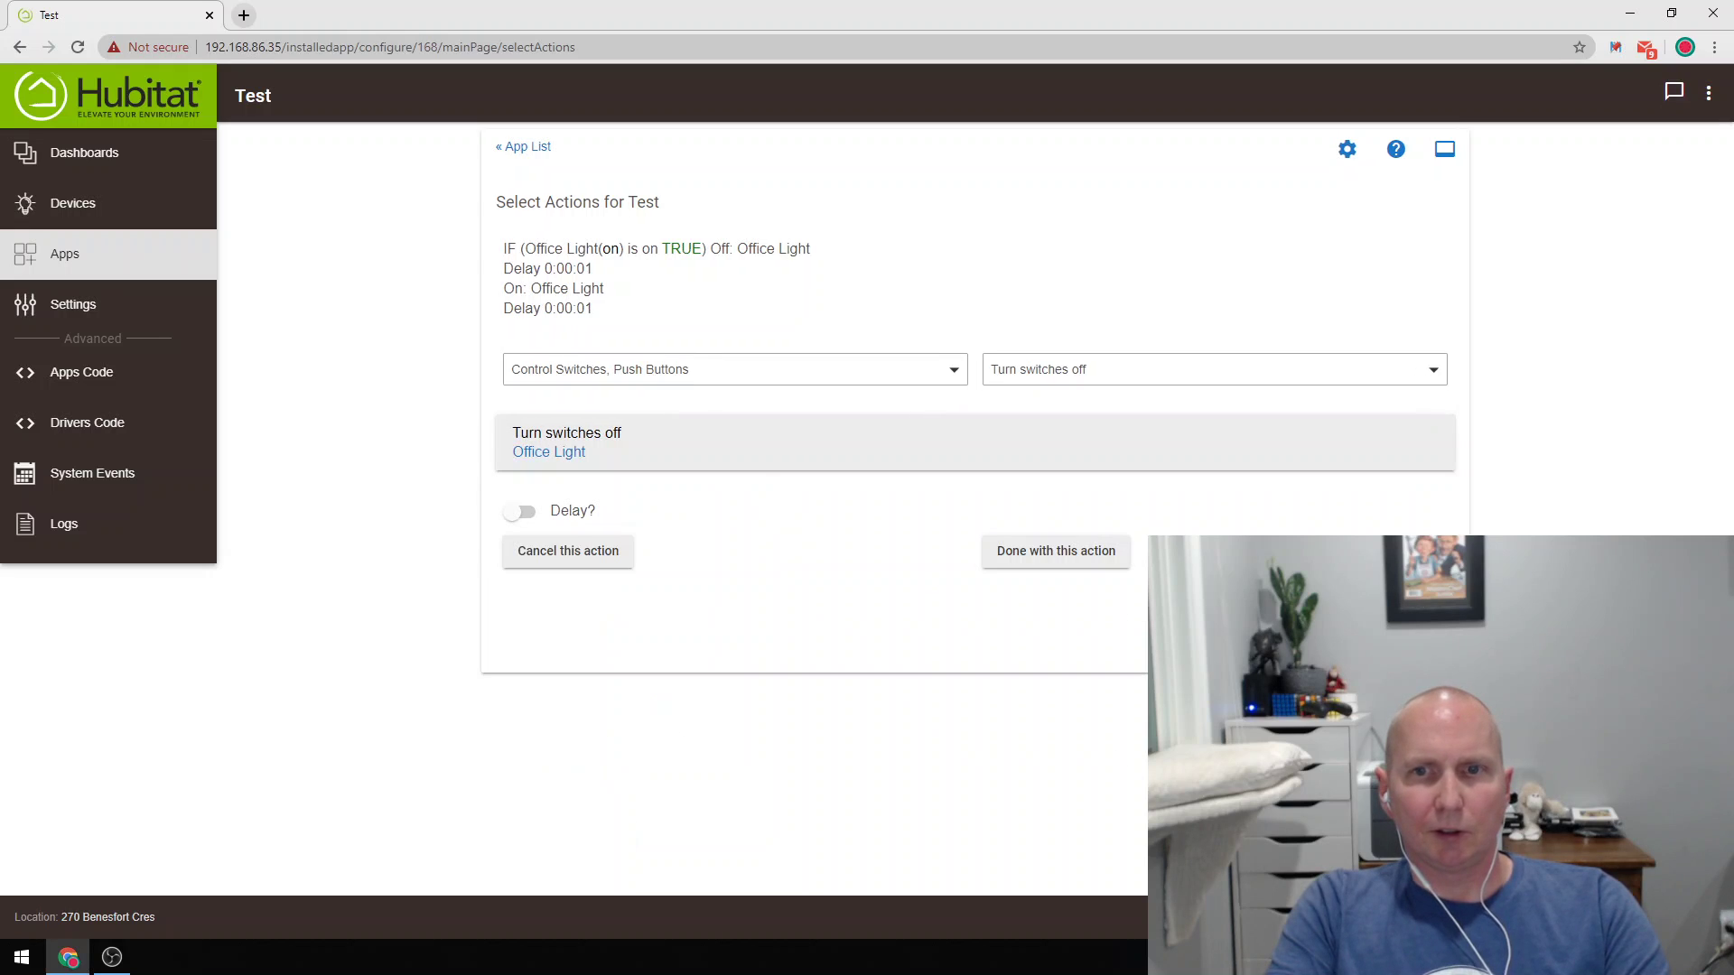
{"action": "left_click", "coordinate": [1100, 557]}
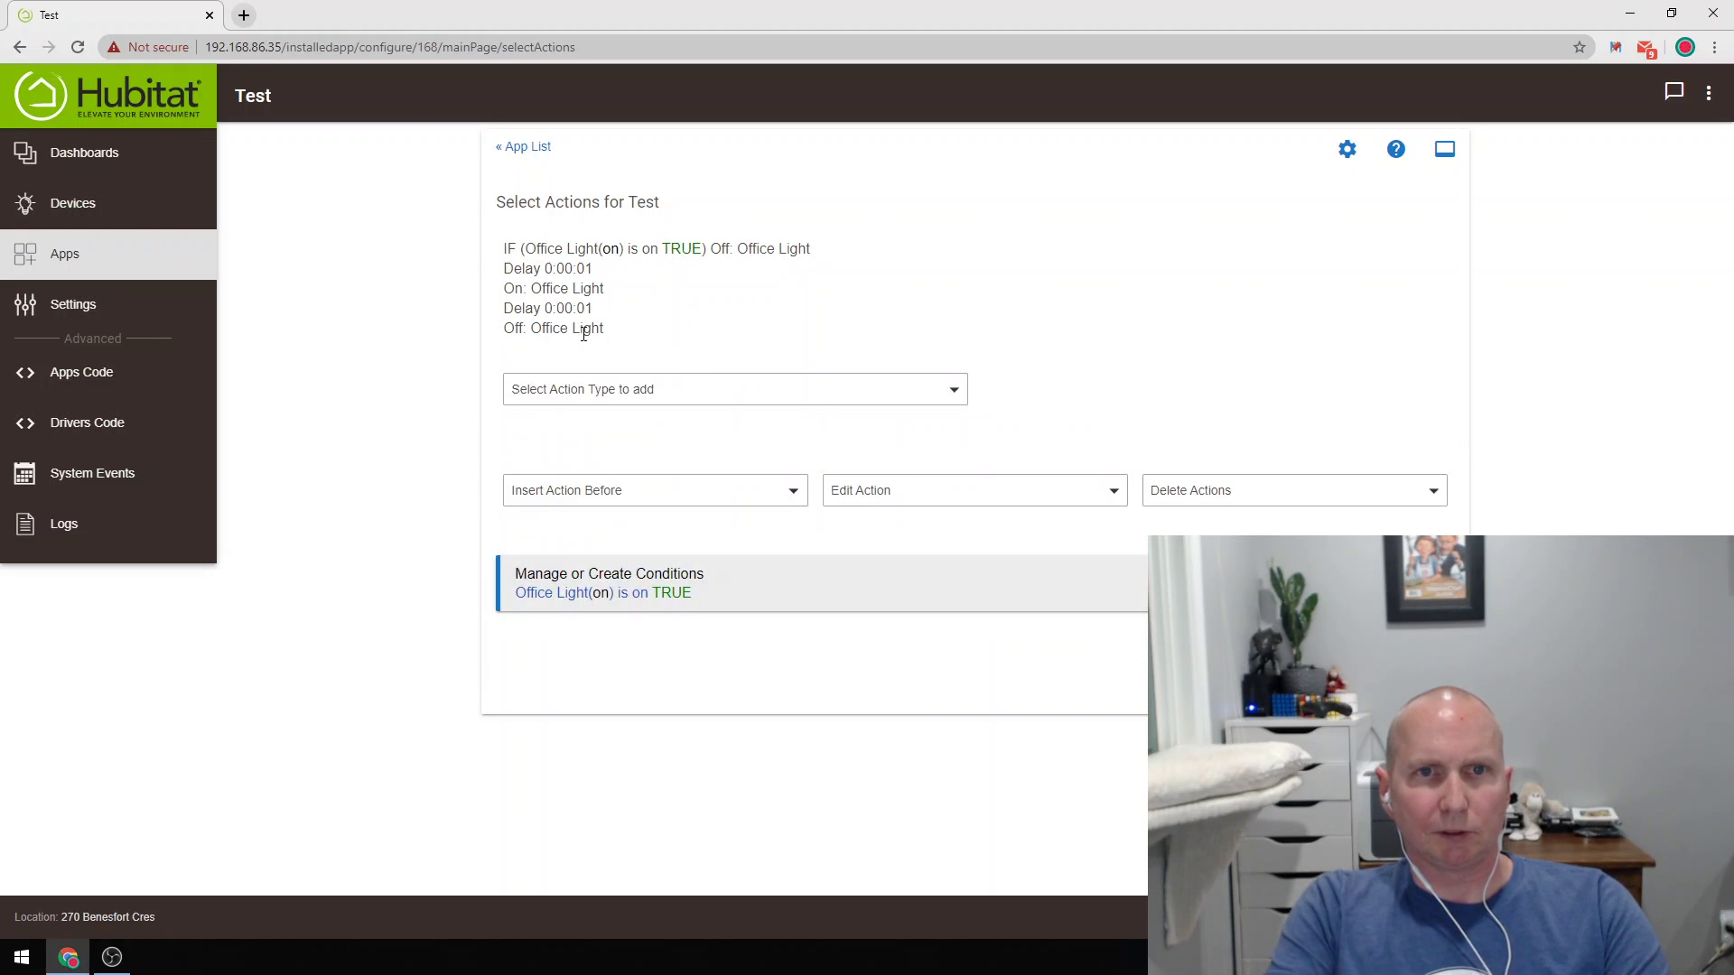
Add a 1-second Delay Actions entry after the final action that turns Office Light off.
{"action": "left_click", "coordinate": [783, 389]}
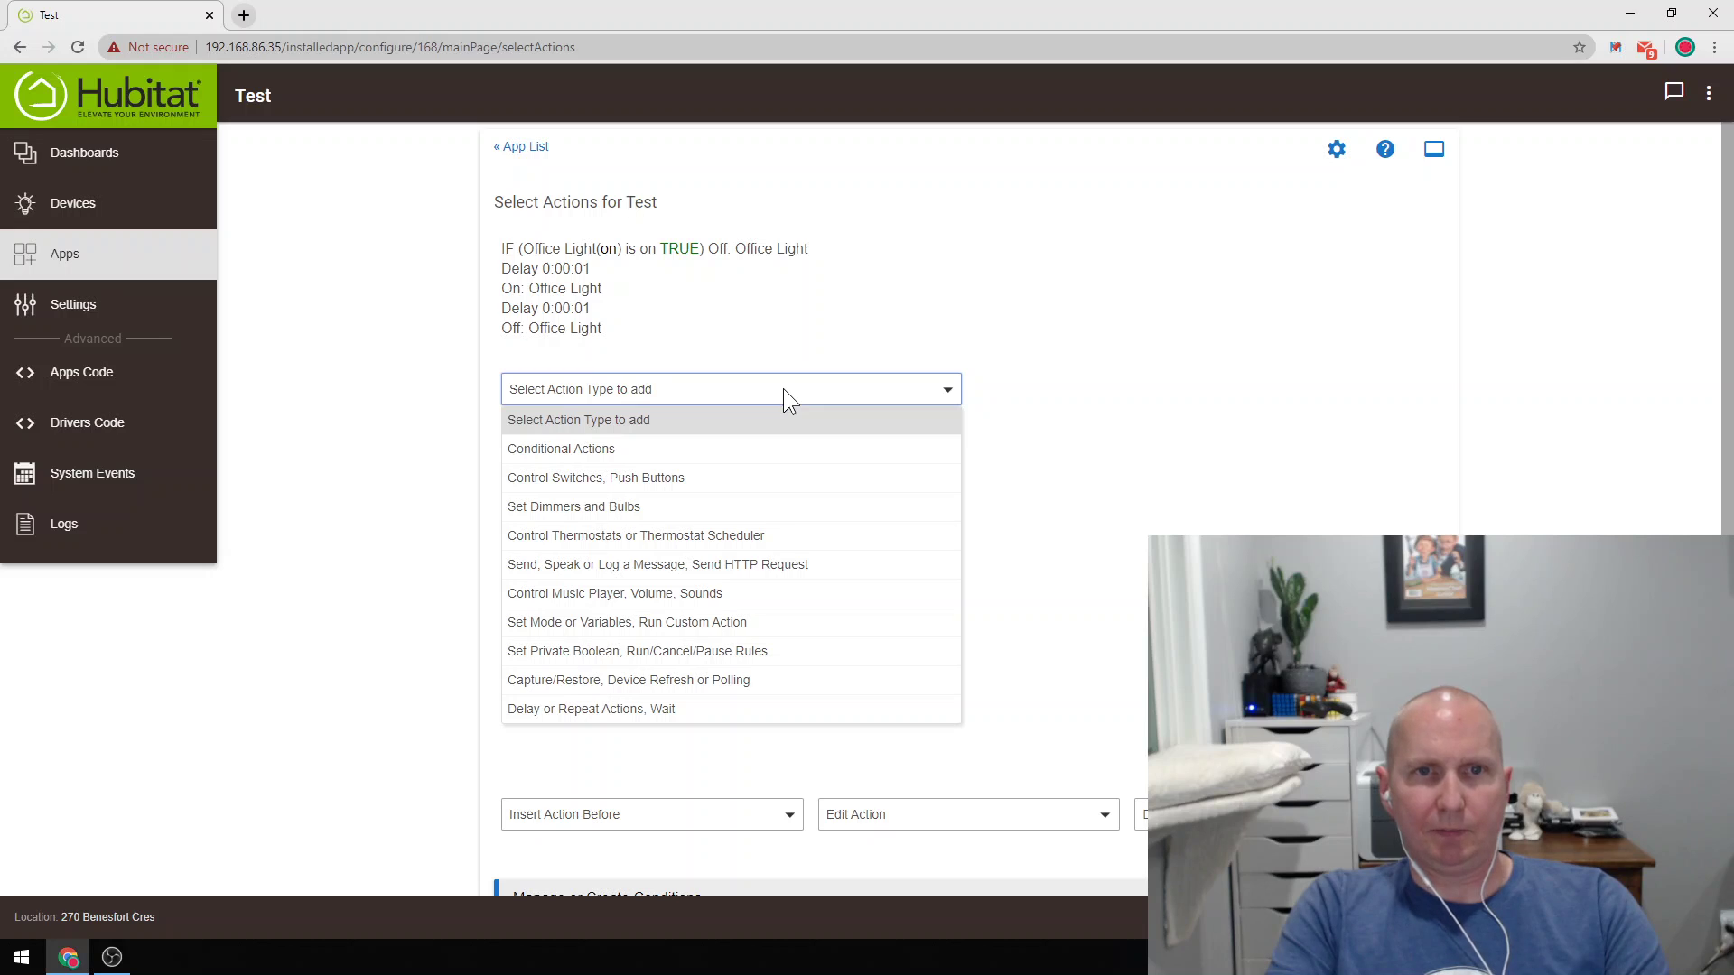
{"action": "left_click", "coordinate": [708, 707]}
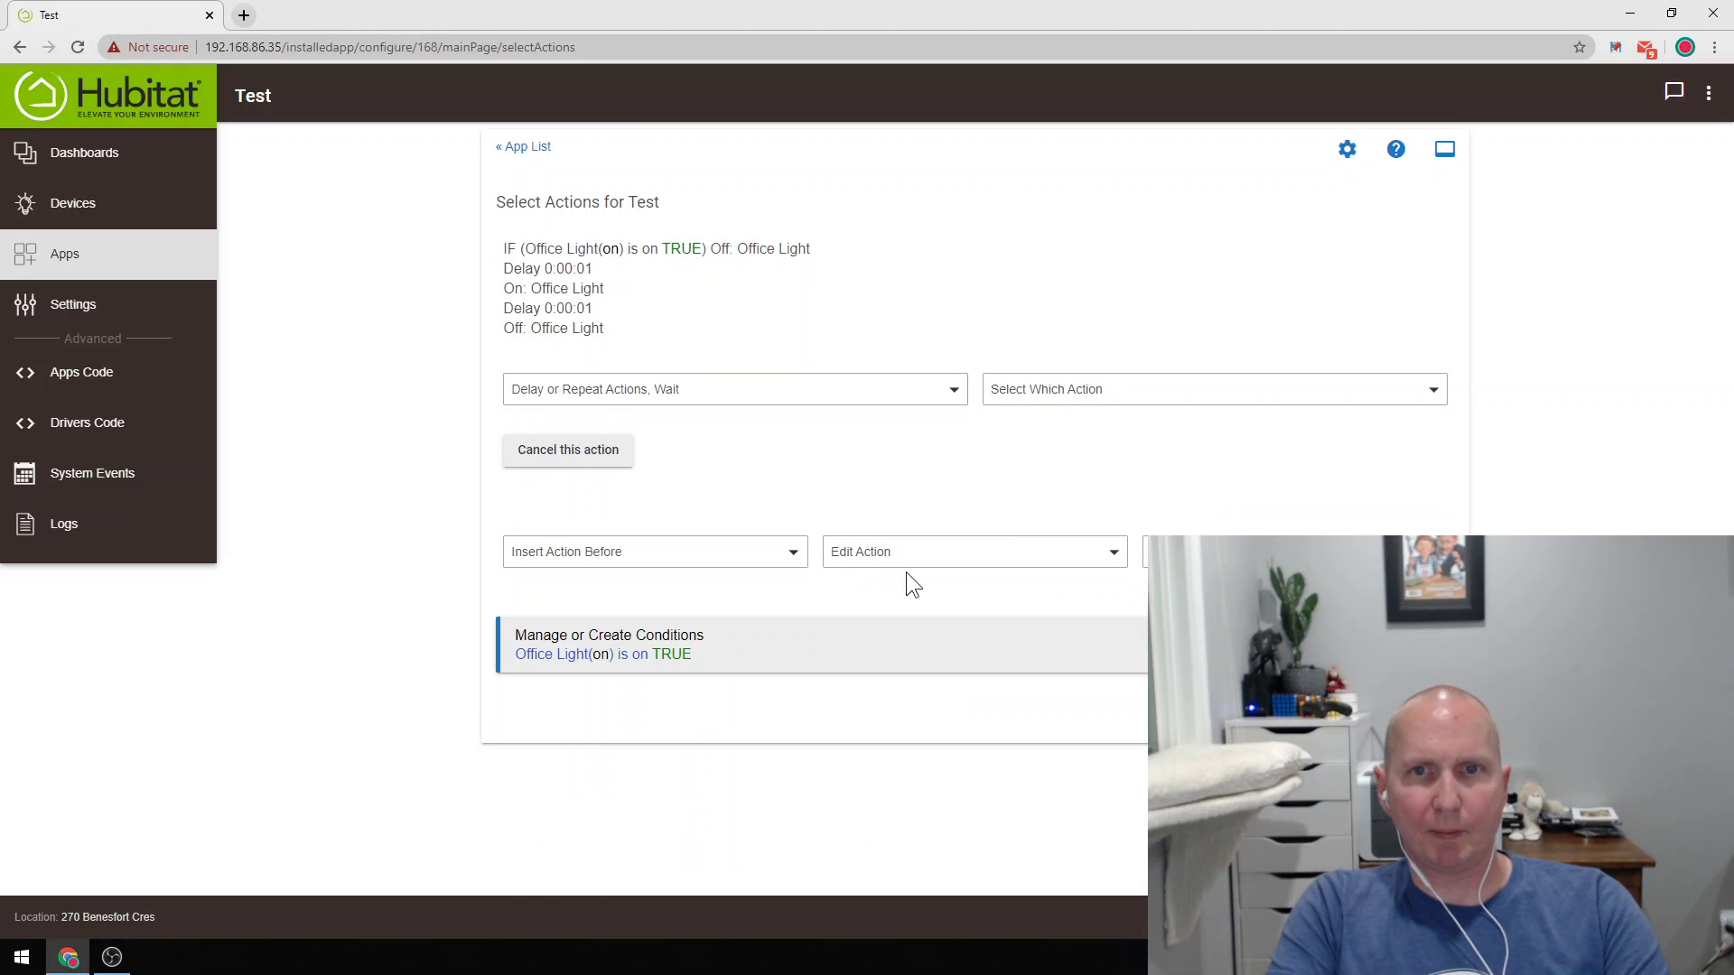
{"action": "left_click", "coordinate": [1073, 389]}
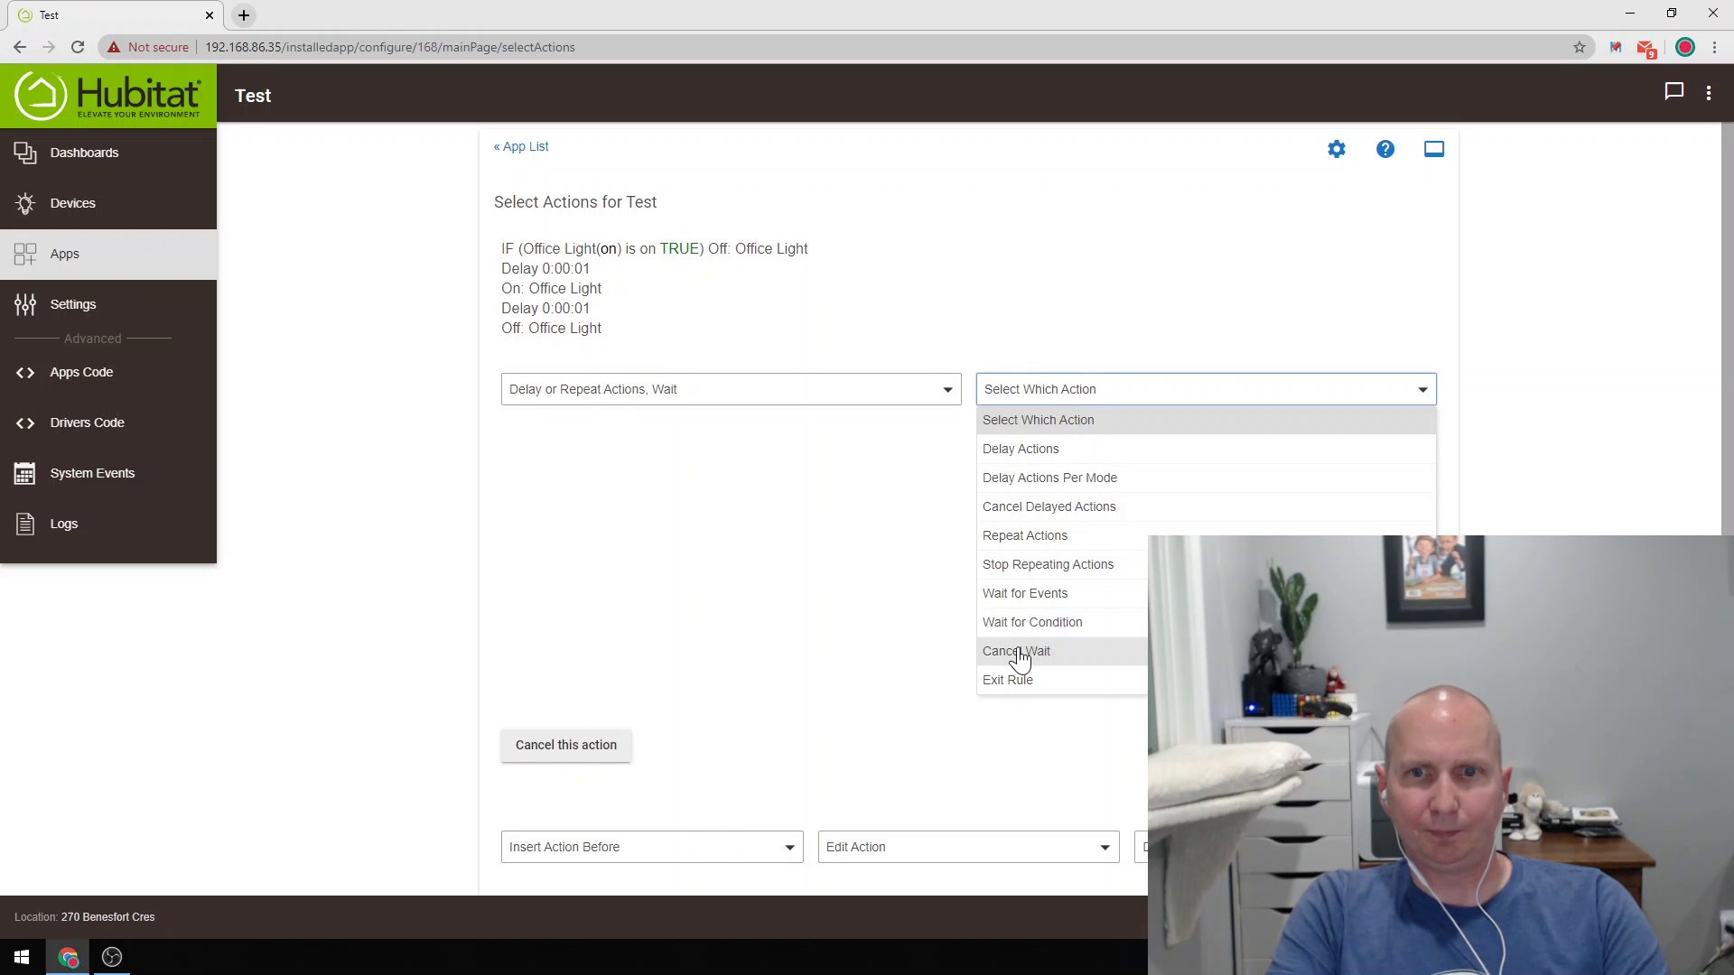
{"action": "left_click", "coordinate": [1015, 458]}
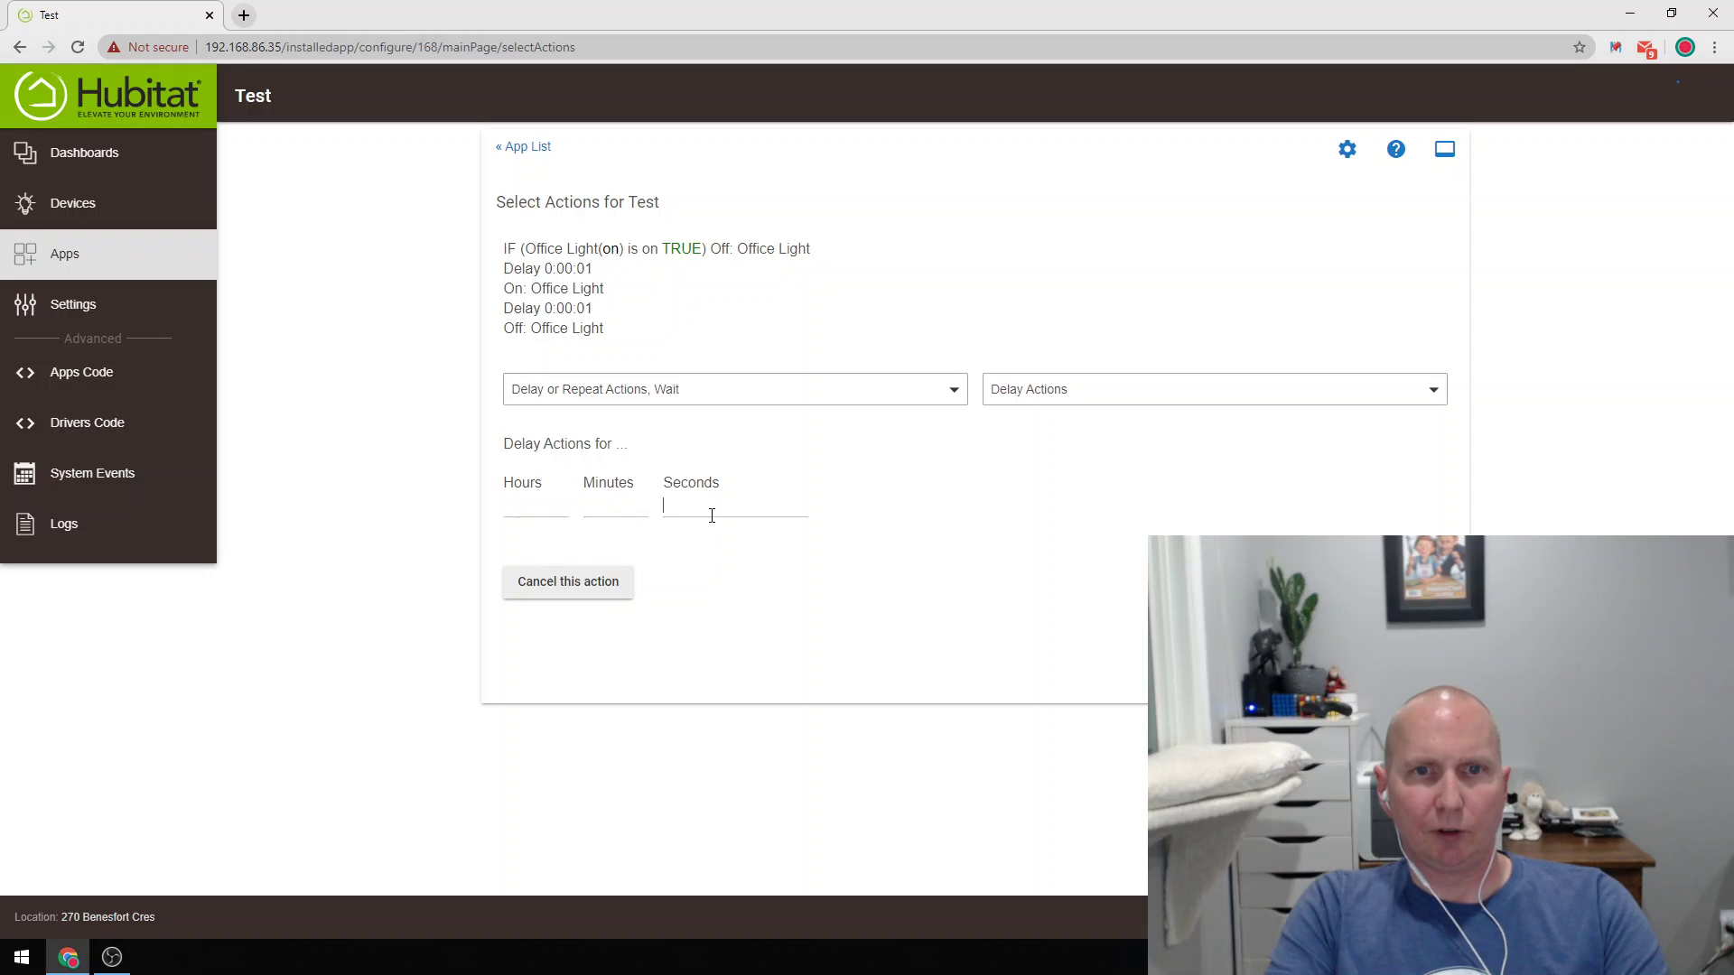
{"action": "left_click", "coordinate": [575, 587]}
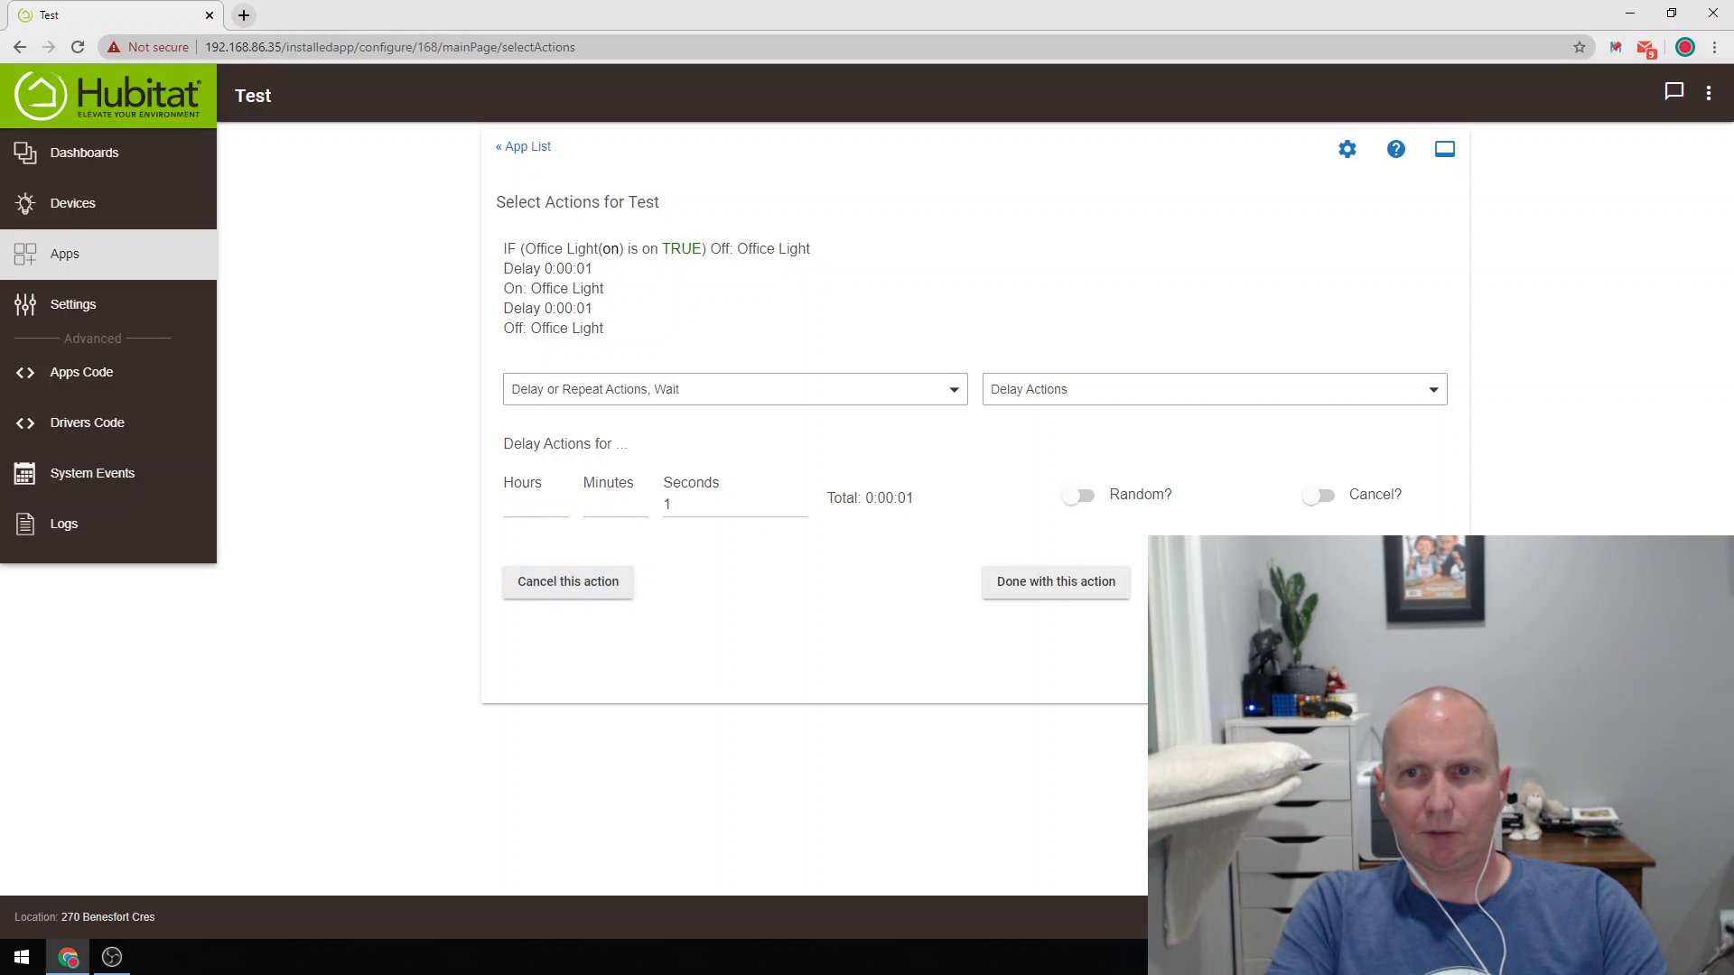
Add a closing action to the flash sequence that turns the Office Light switch back on.
{"action": "left_click", "coordinate": [926, 414]}
{"action": "left_click", "coordinate": [833, 501]}
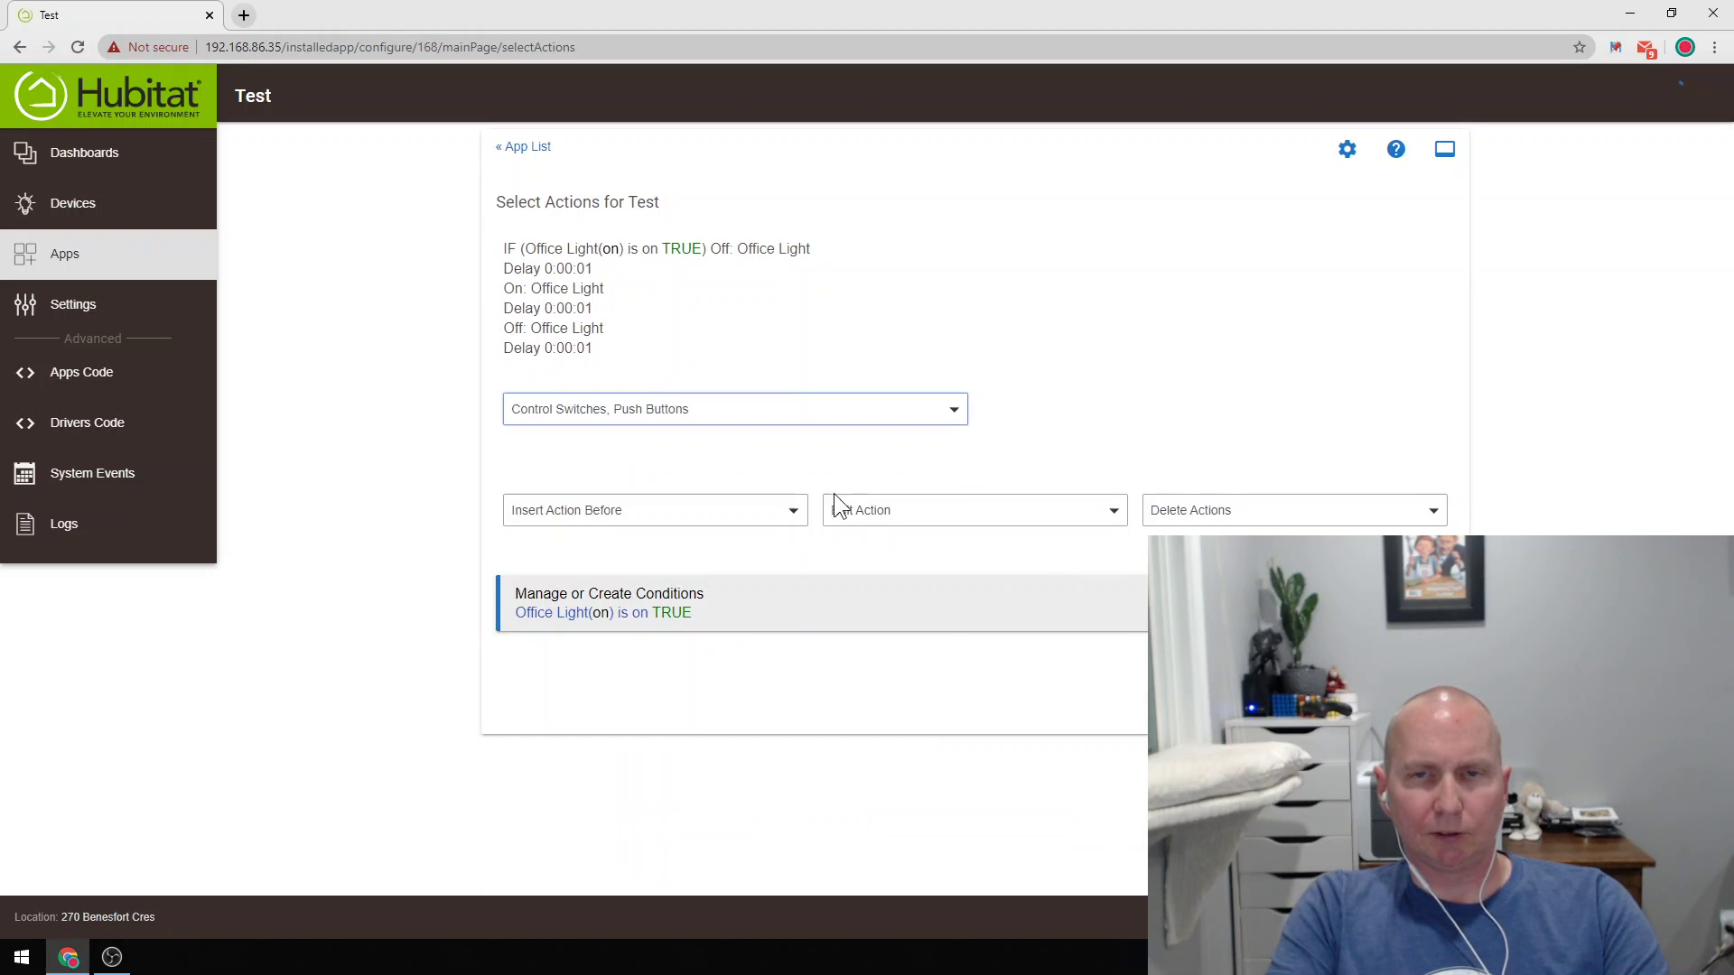
{"action": "left_click", "coordinate": [1031, 414]}
{"action": "left_click", "coordinate": [1029, 470]}
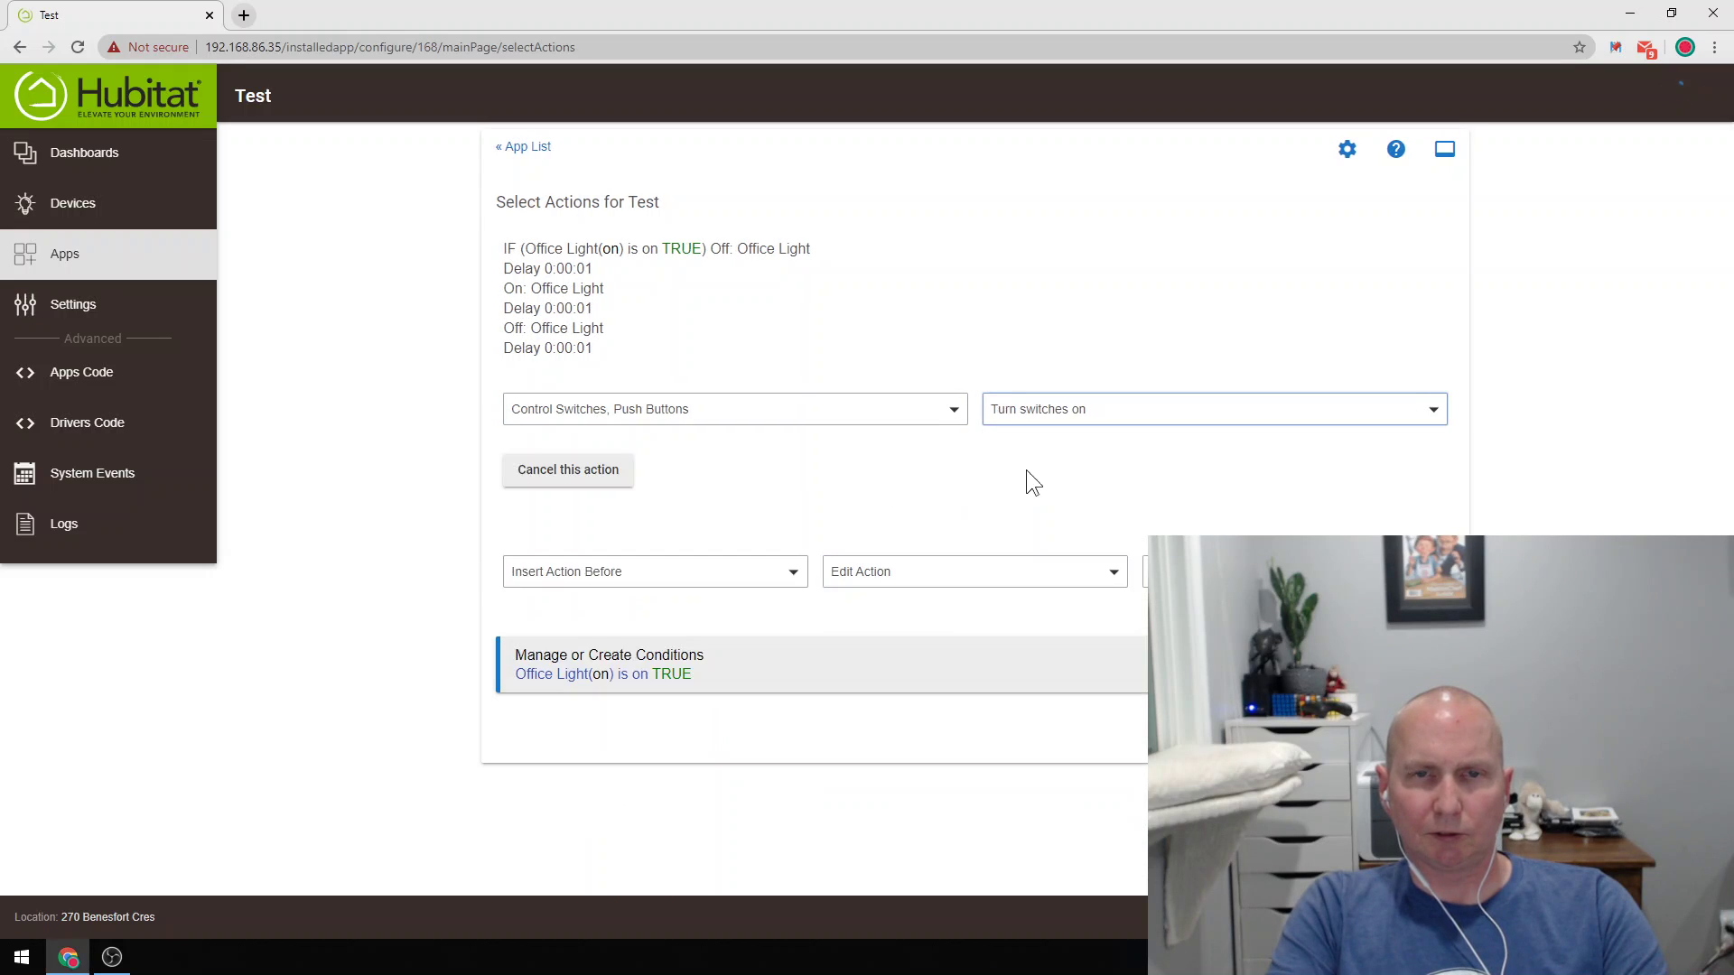
{"action": "left_click", "coordinate": [677, 501]}
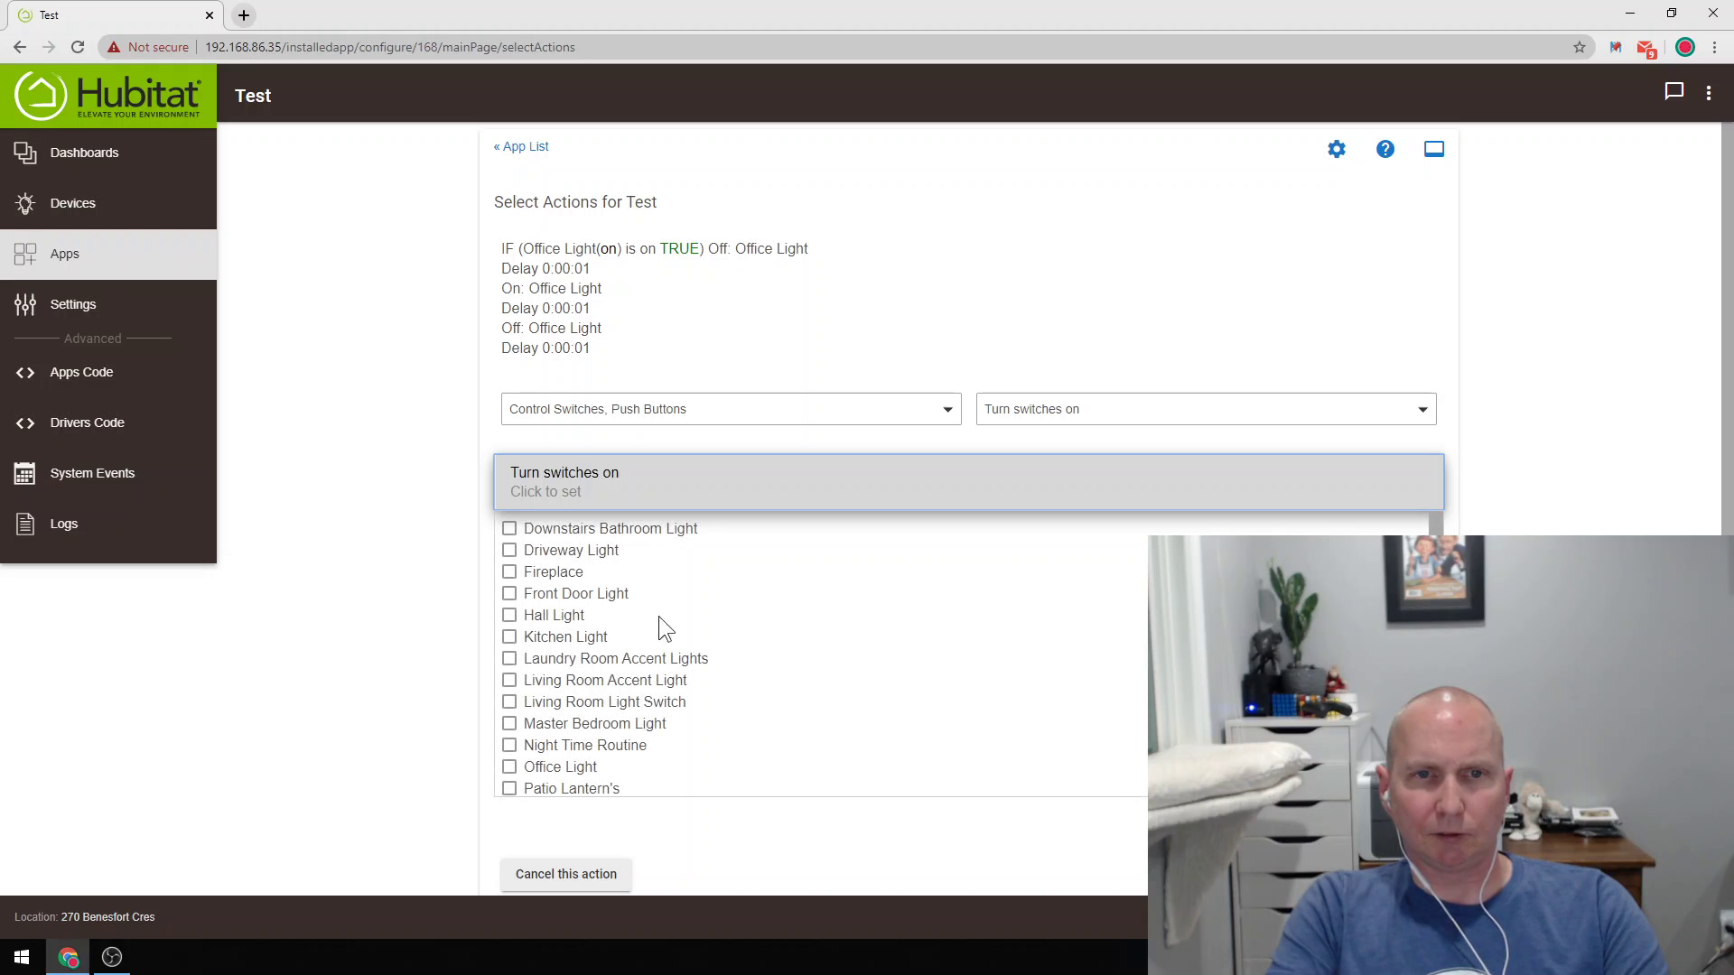
{"action": "left_click", "coordinate": [586, 769]}
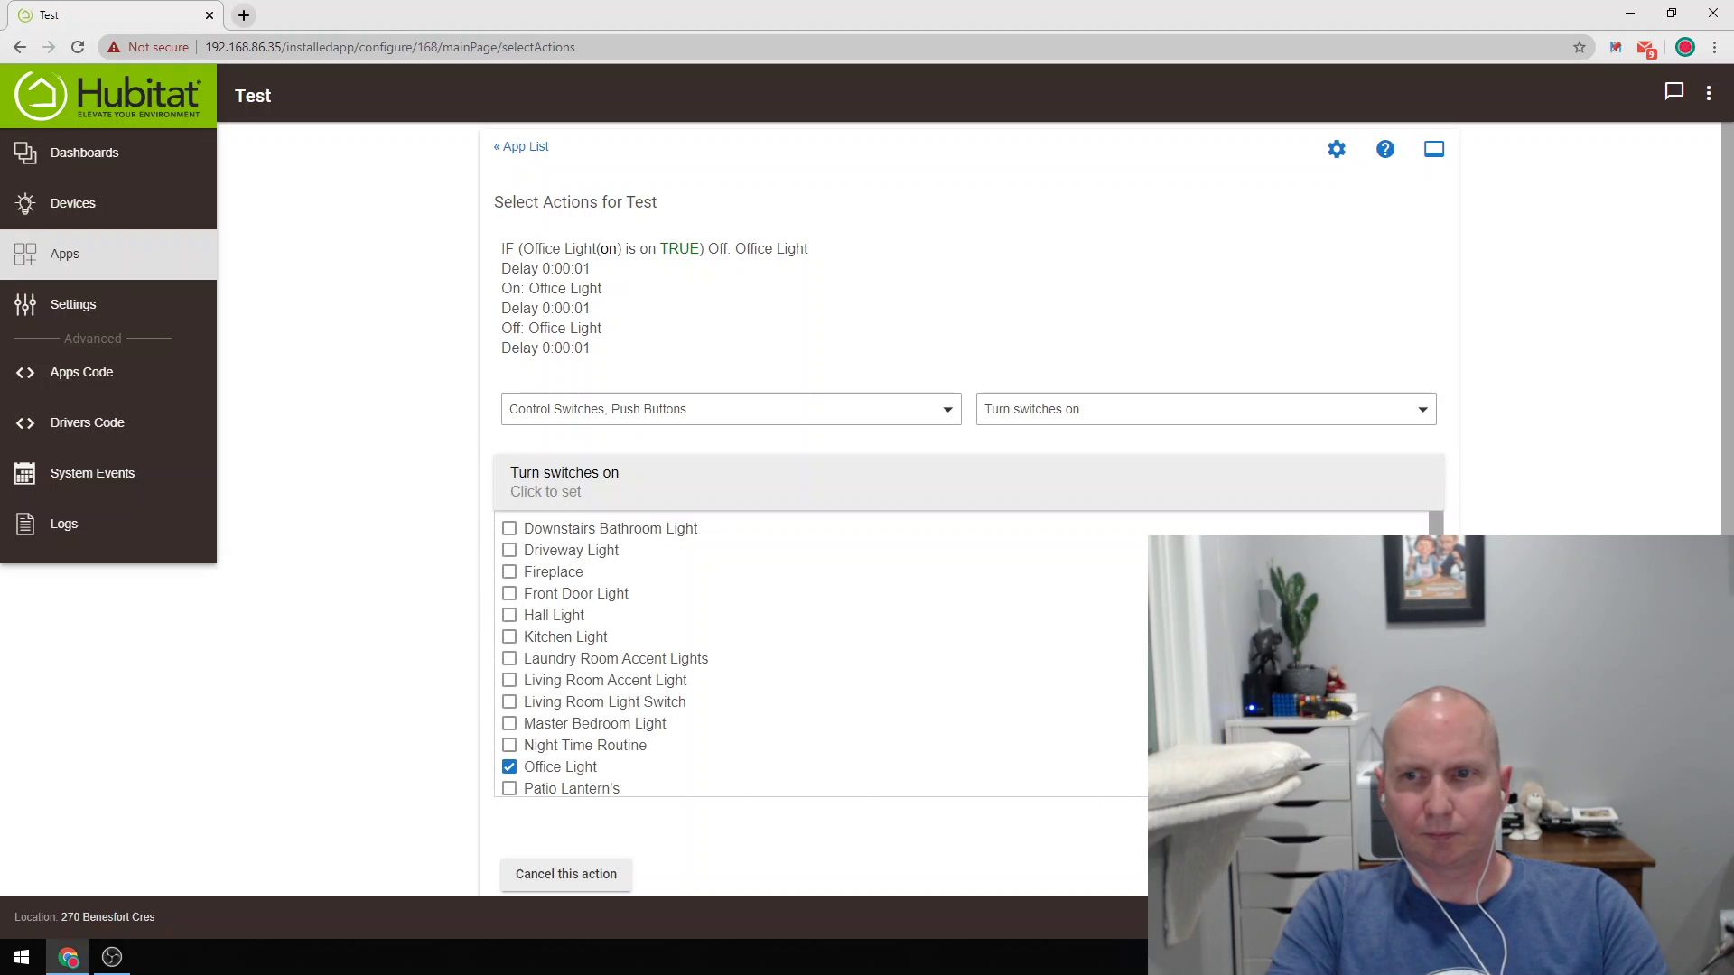
{"action": "left_click", "coordinate": [739, 354]}
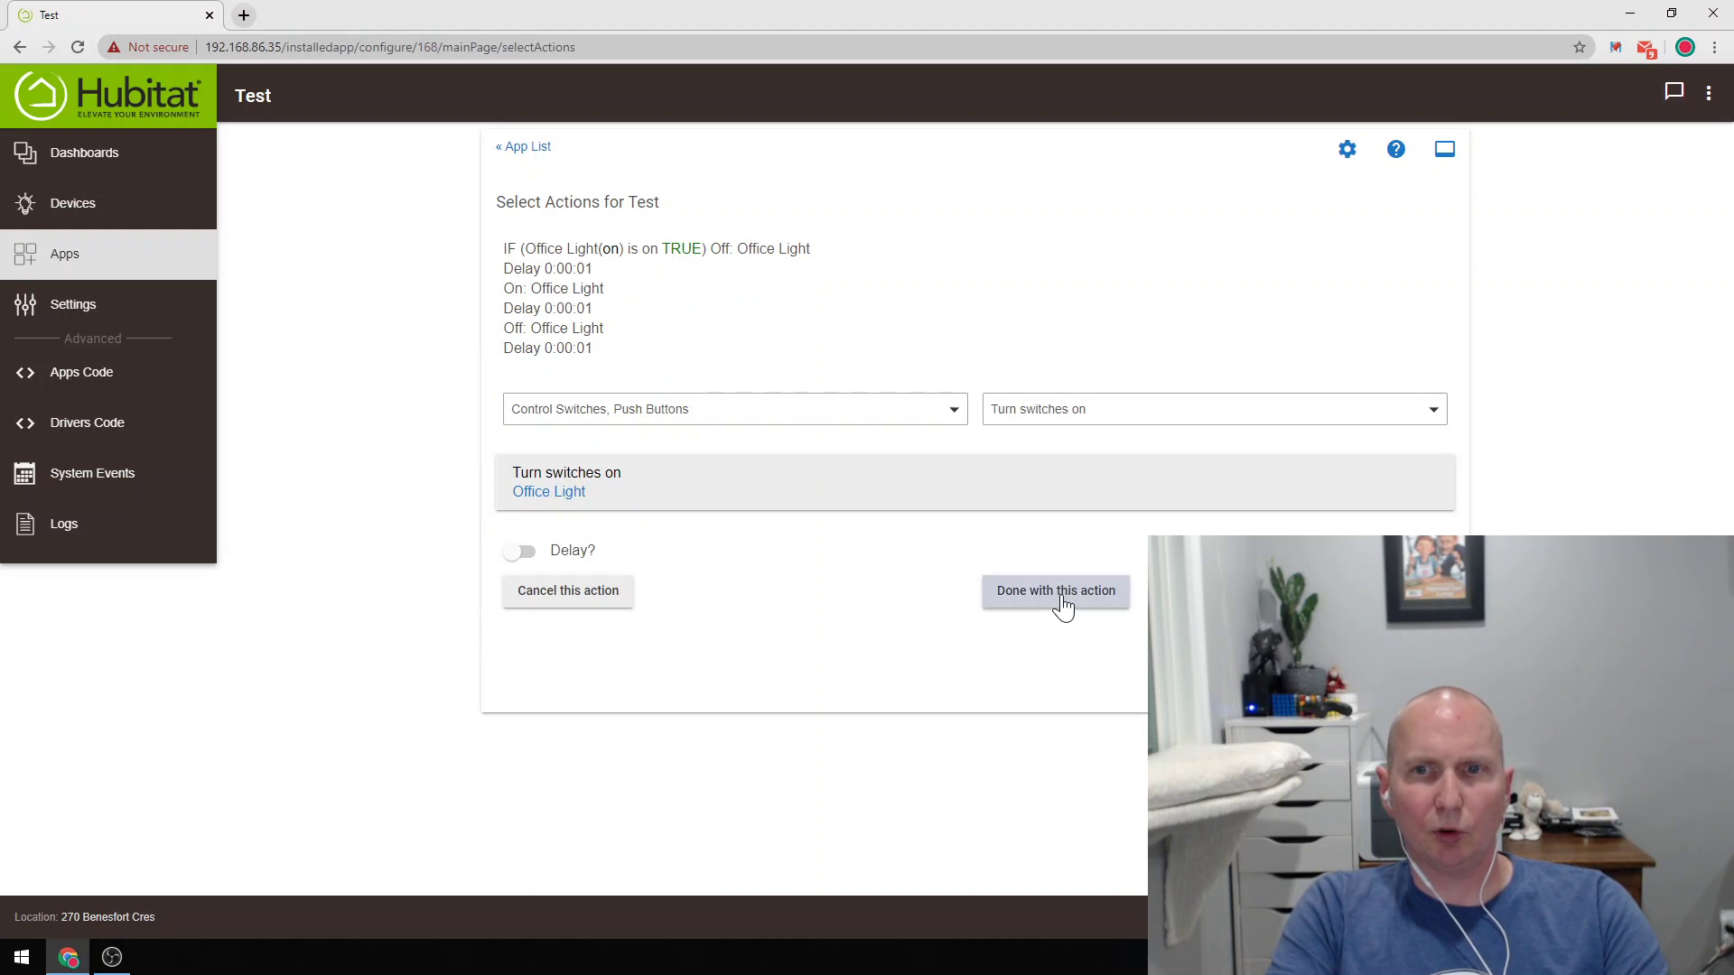
{"action": "left_click", "coordinate": [1056, 597]}
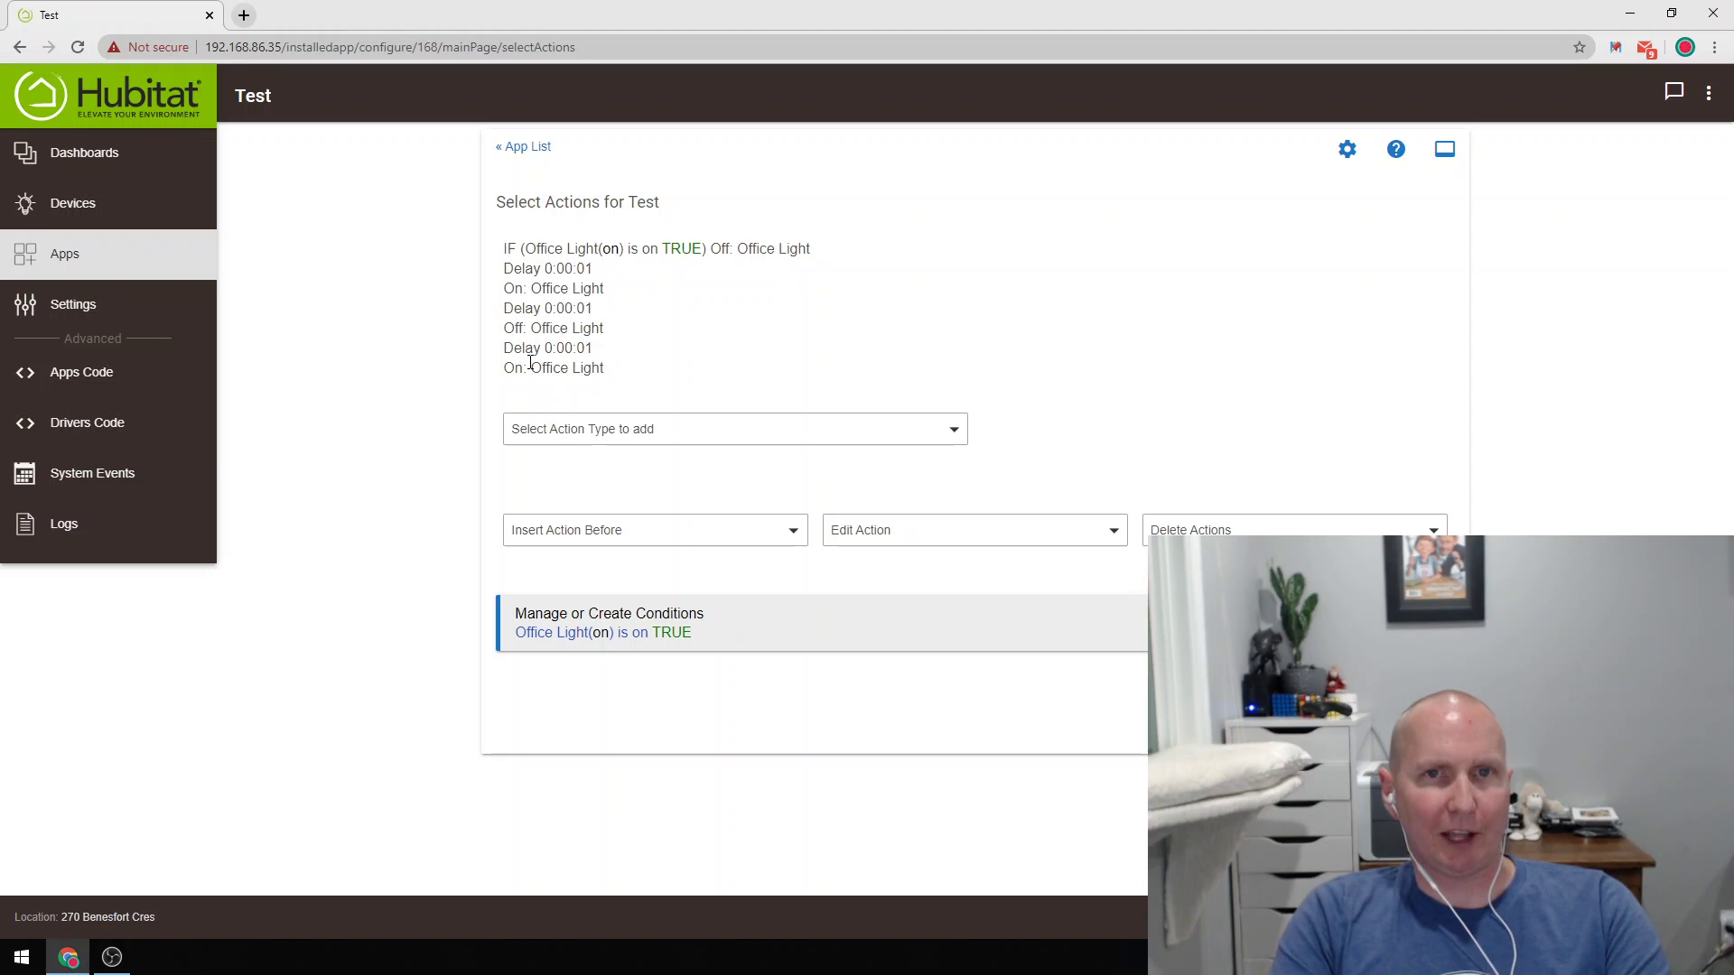
Add a Delay Actions entry of 10 seconds at the end of the action list.
{"action": "left_click", "coordinate": [643, 425]}
{"action": "left_click", "coordinate": [594, 749]}
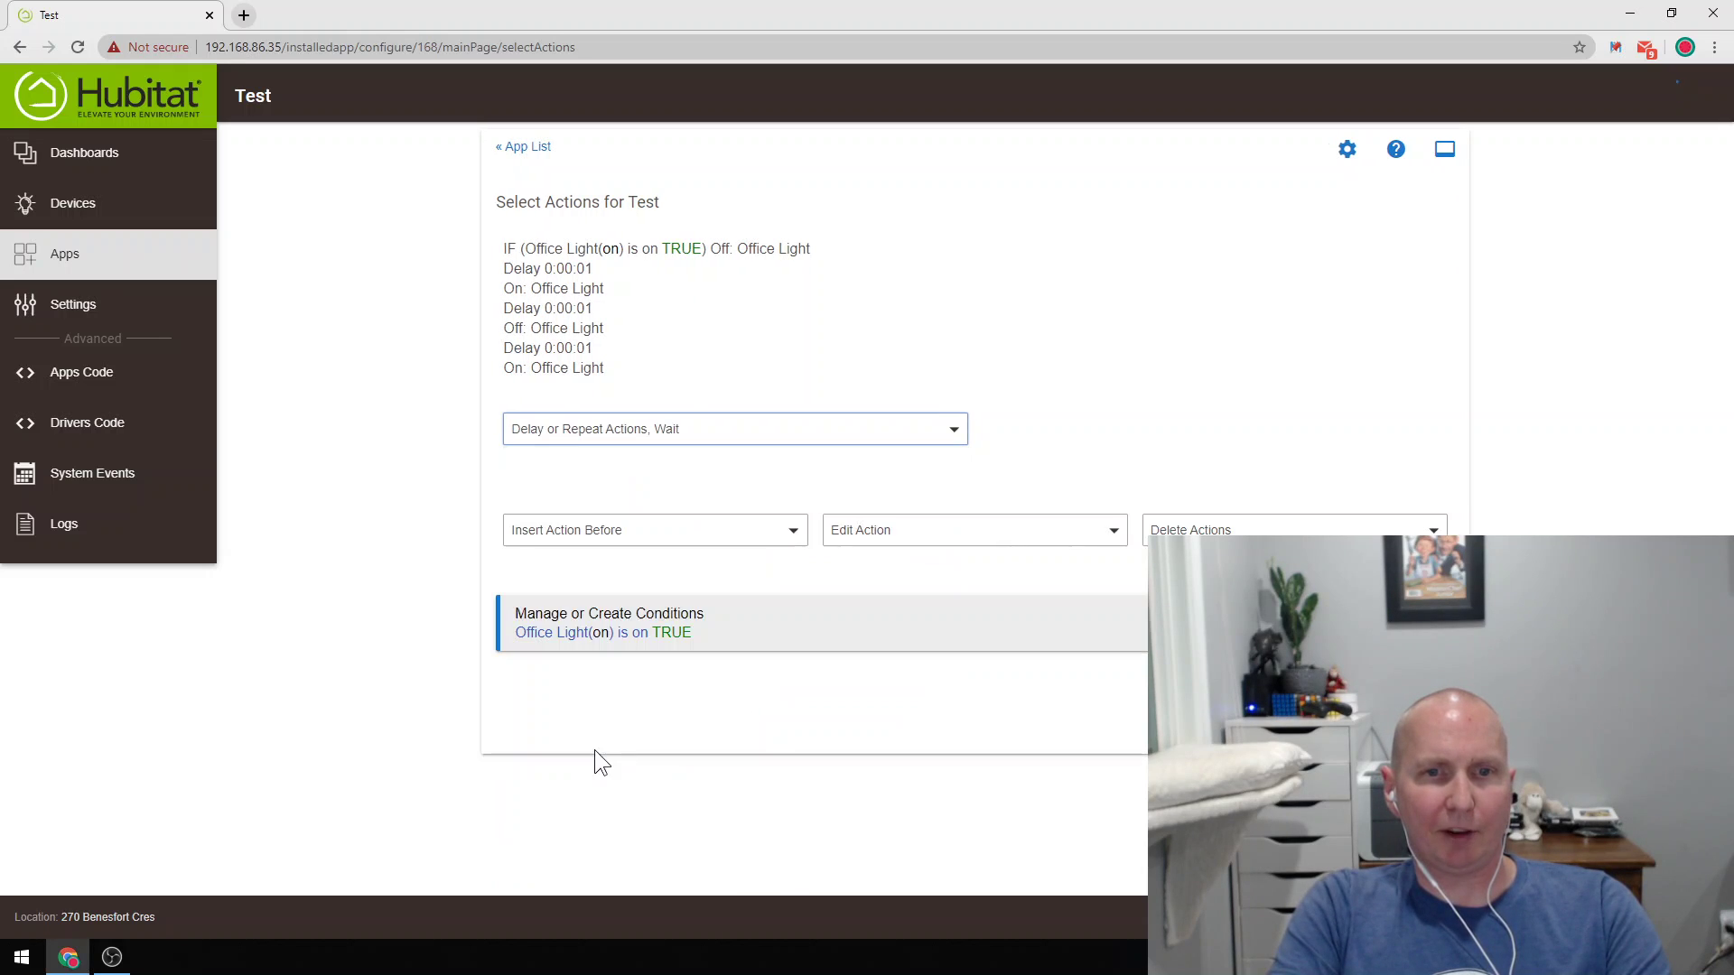
{"action": "left_click", "coordinate": [1057, 432]}
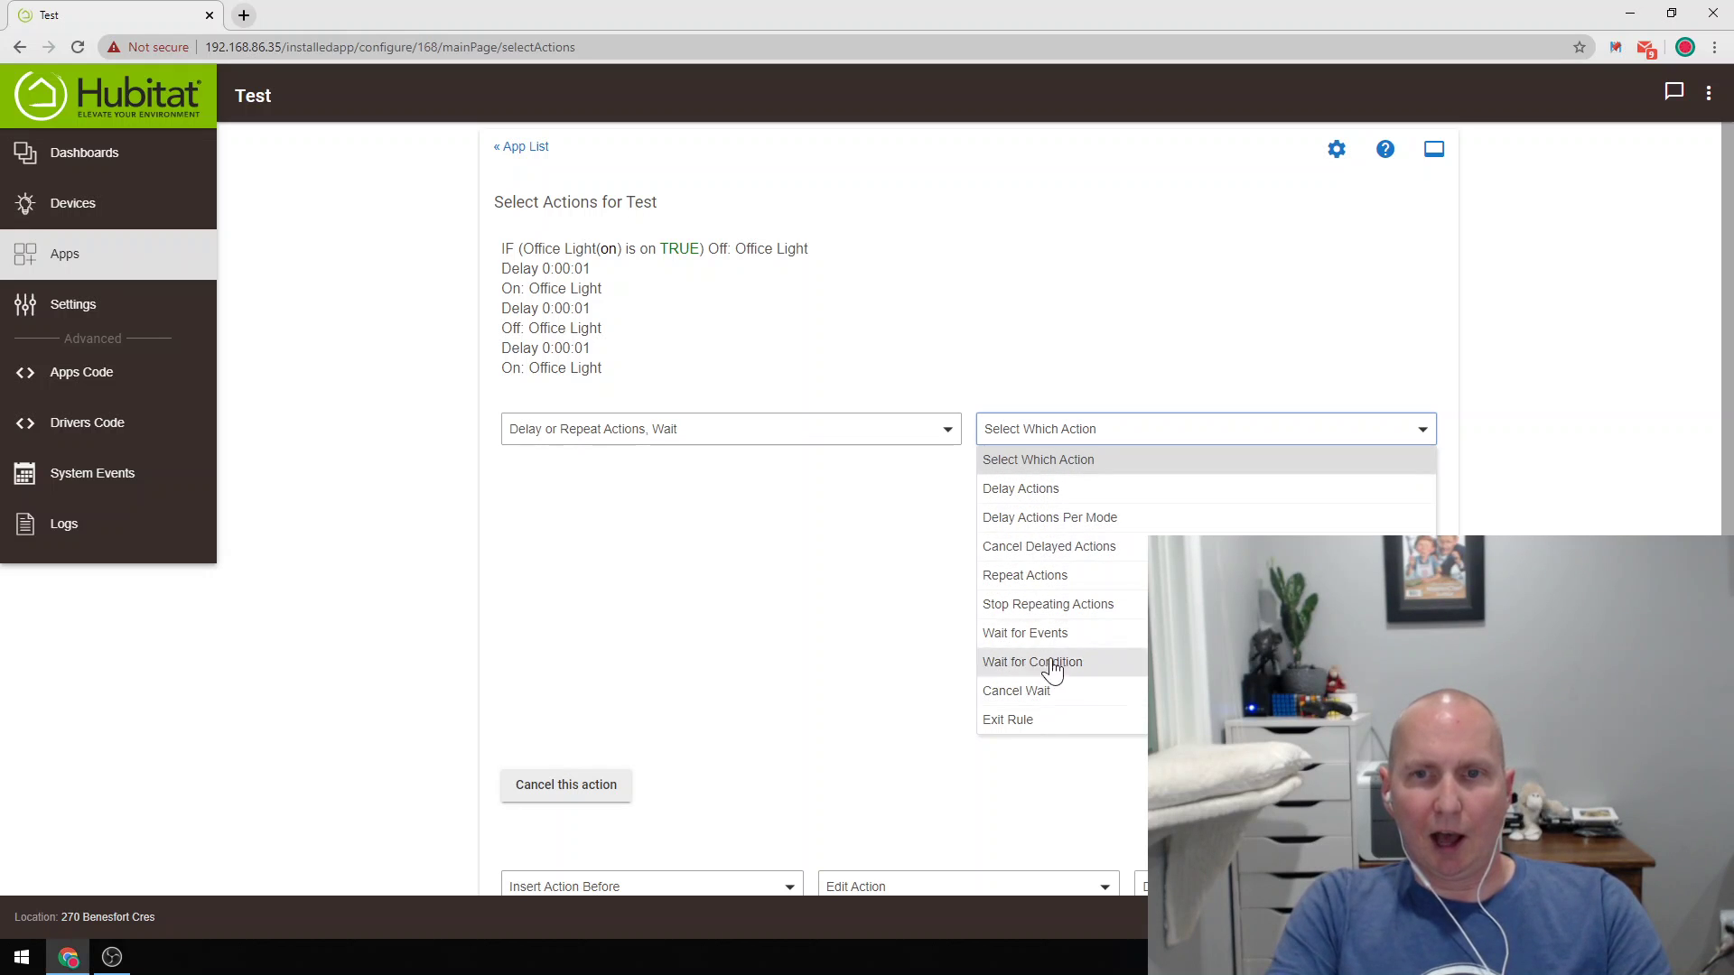
{"action": "left_click", "coordinate": [1046, 493]}
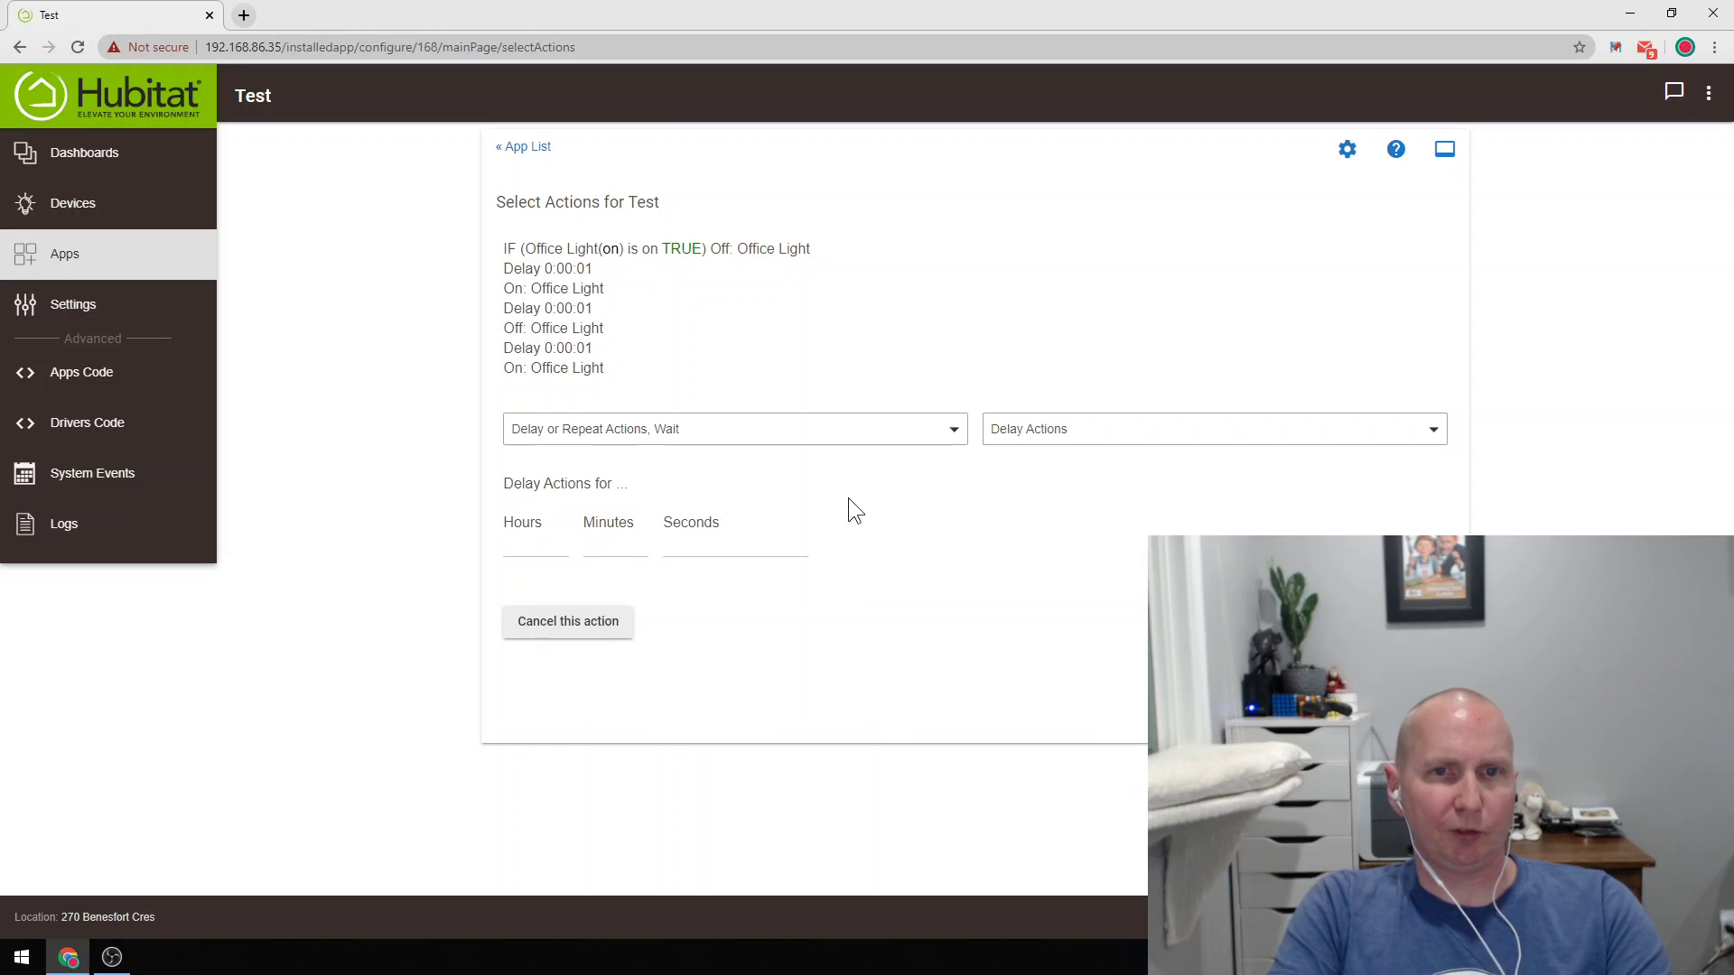
{"action": "left_click", "coordinate": [718, 549]}
{"action": "type", "text": "10"}
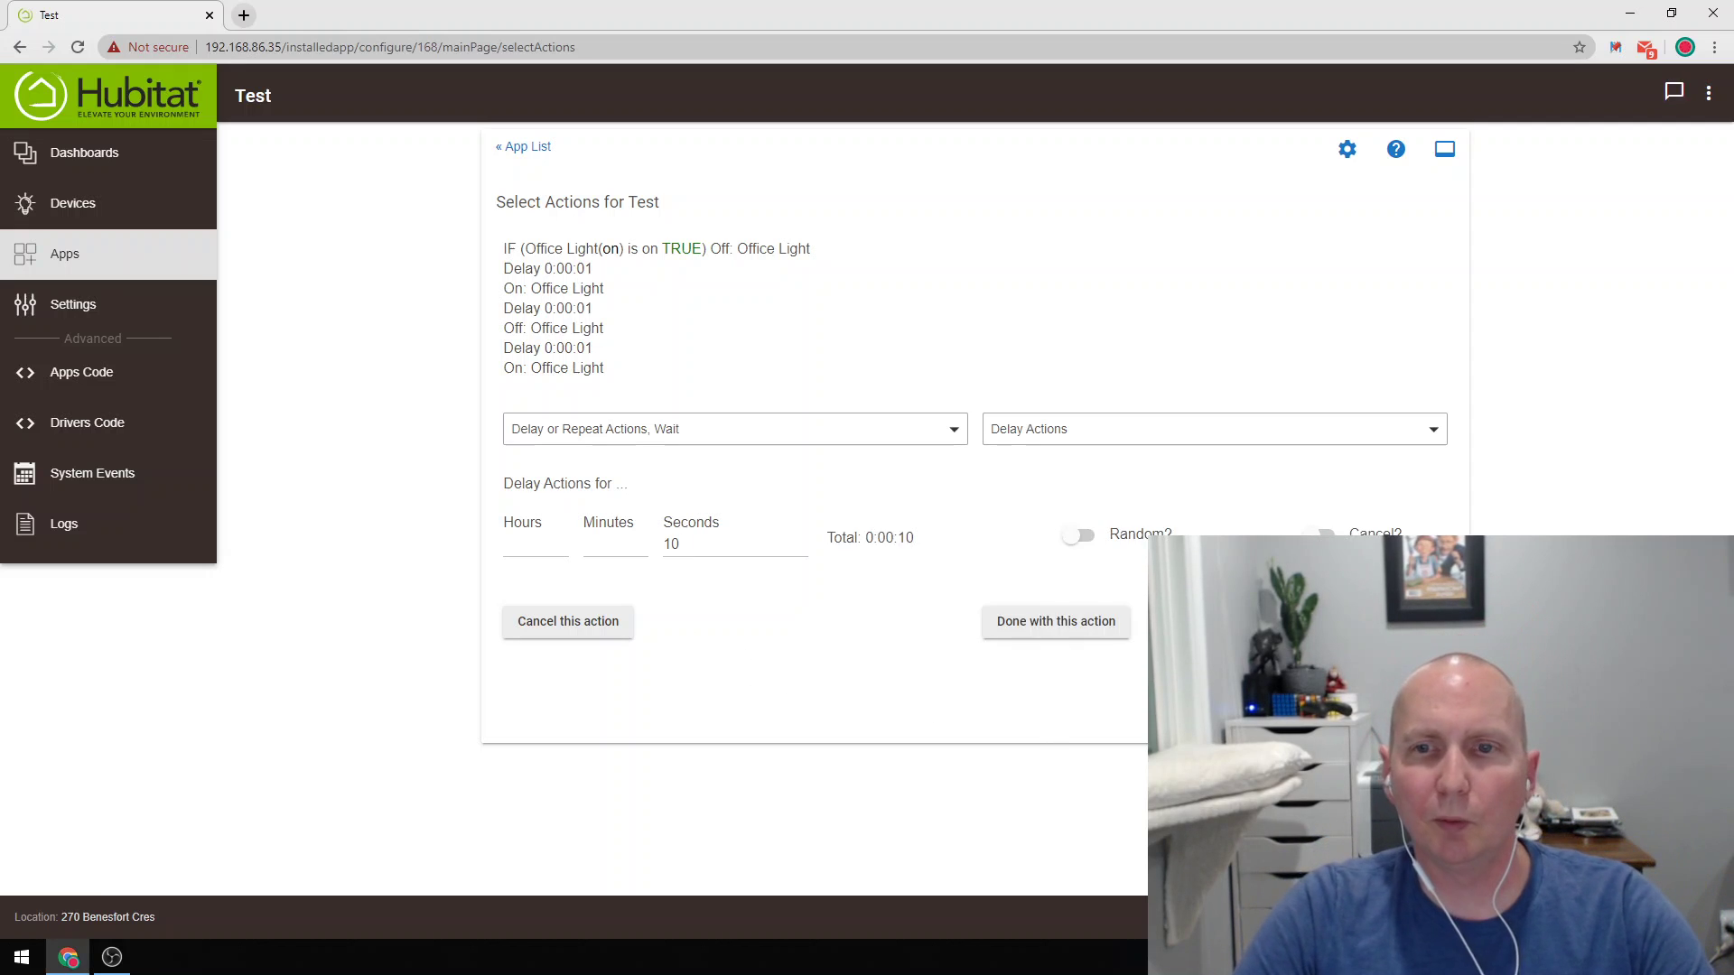
{"action": "left_click", "coordinate": [1048, 632]}
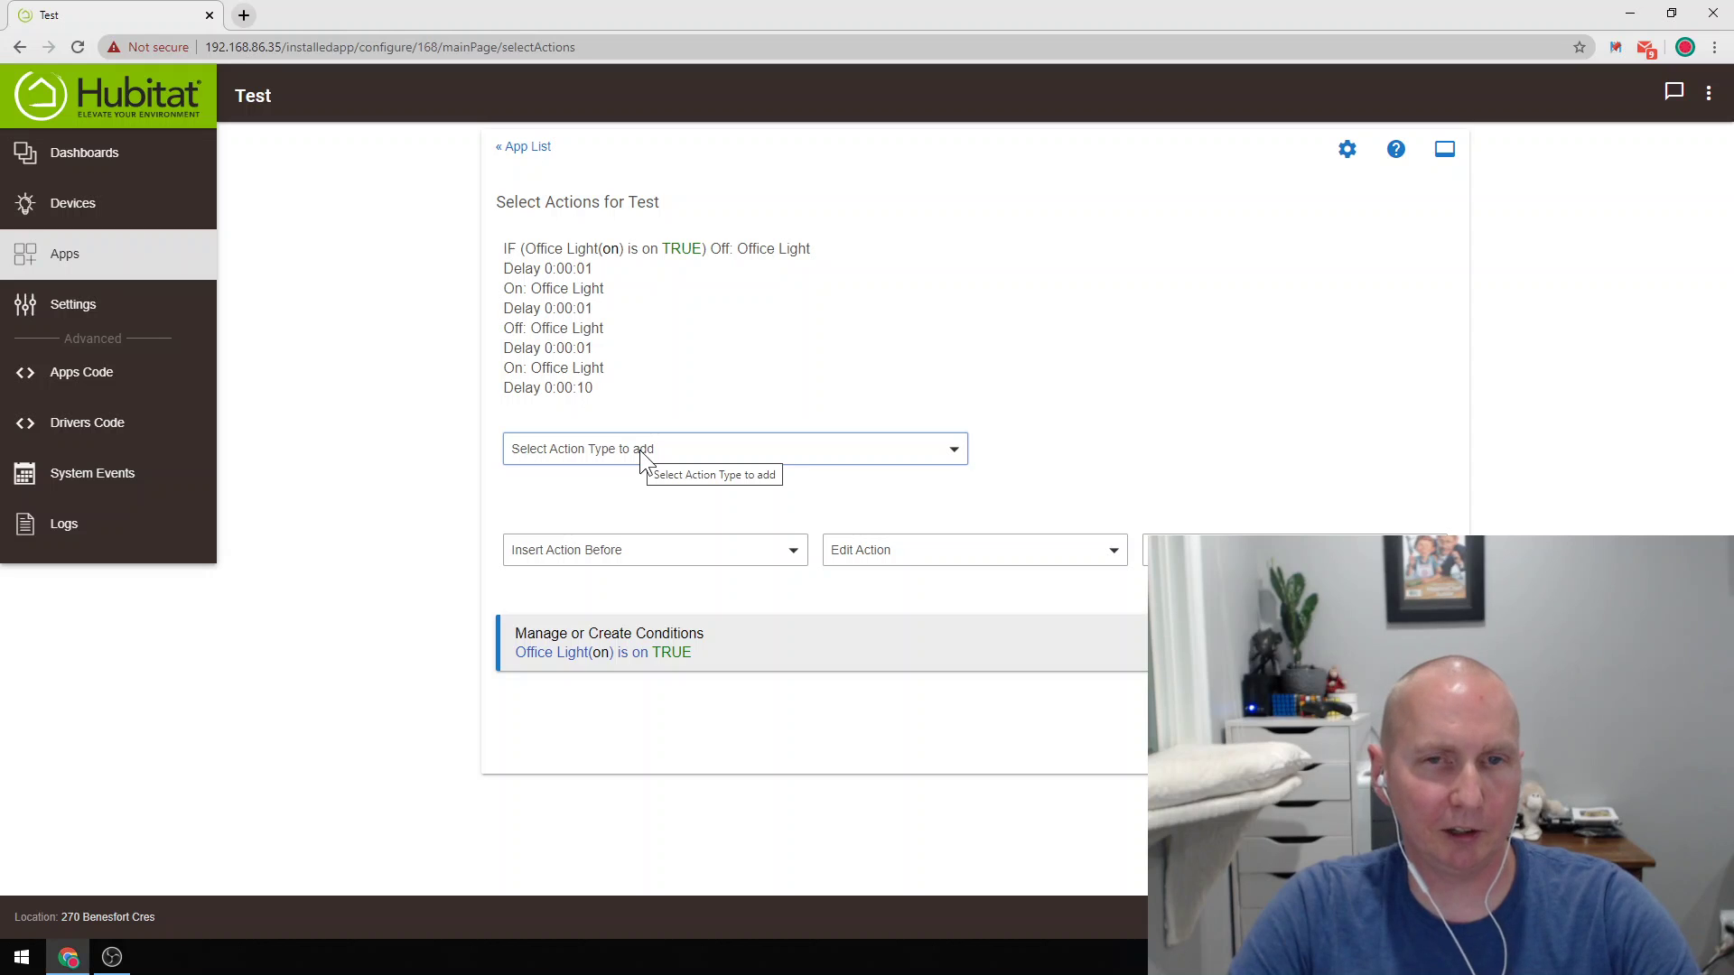
Add a Simple Conditional Action after the 10-second delay, with Switch as its condition capability.
{"action": "left_click", "coordinate": [640, 450]}
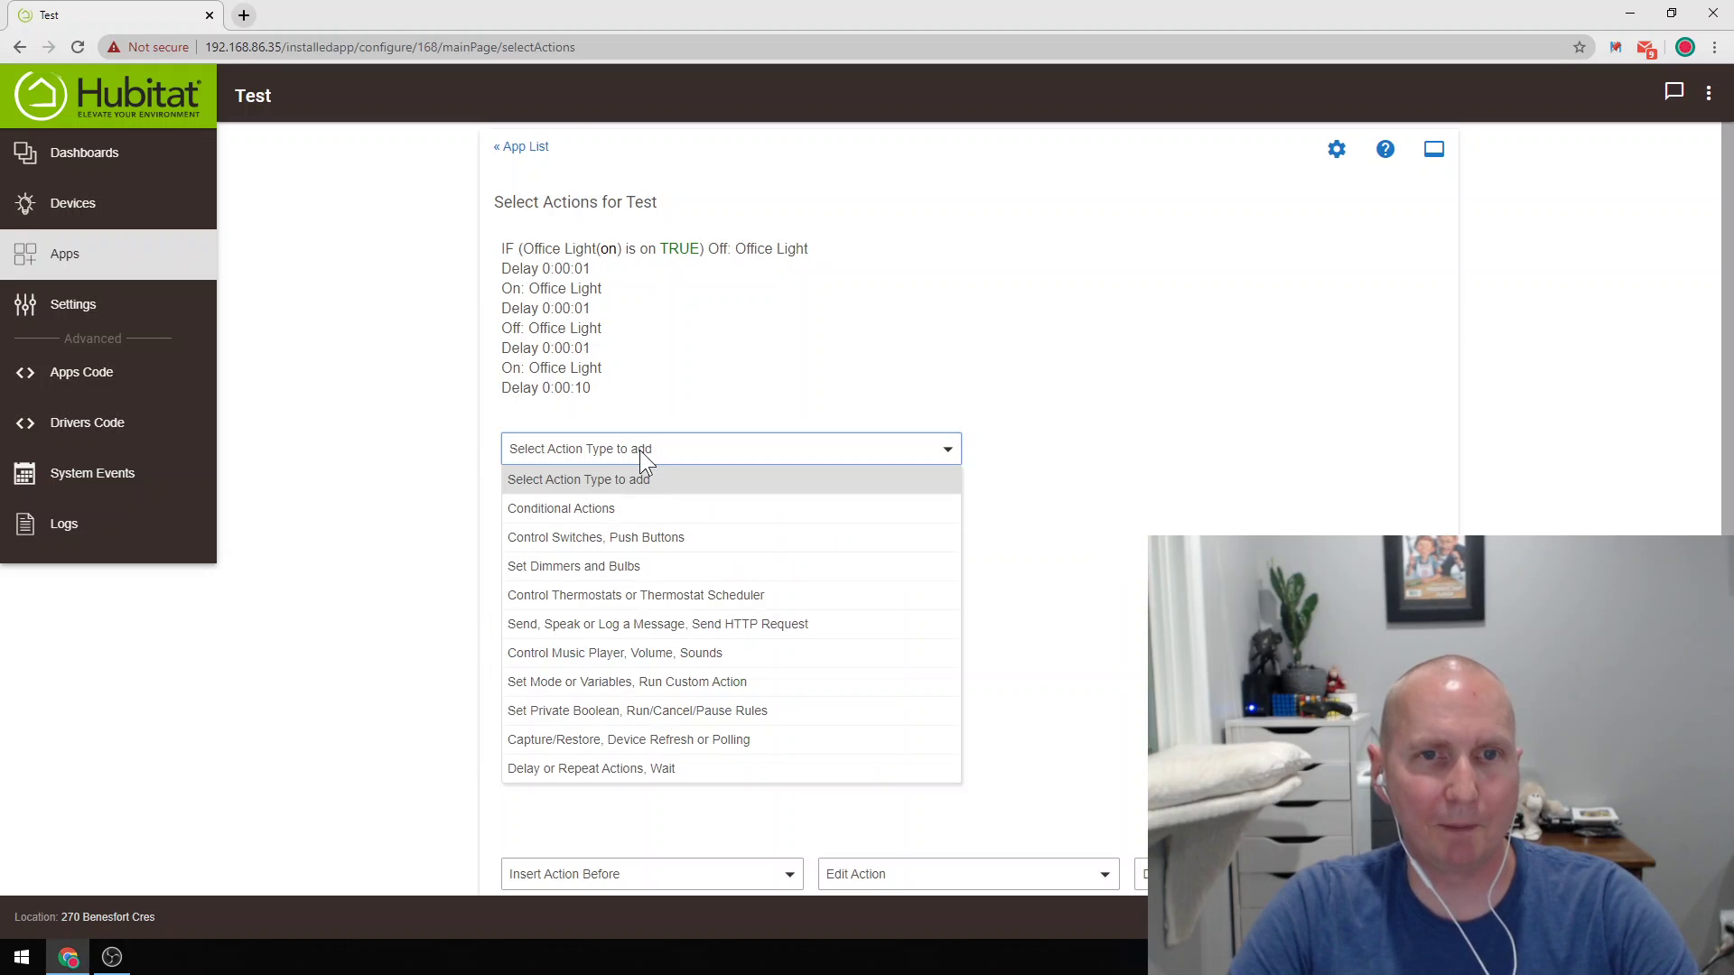
{"action": "left_click", "coordinate": [626, 511]}
{"action": "left_click", "coordinate": [1098, 459]}
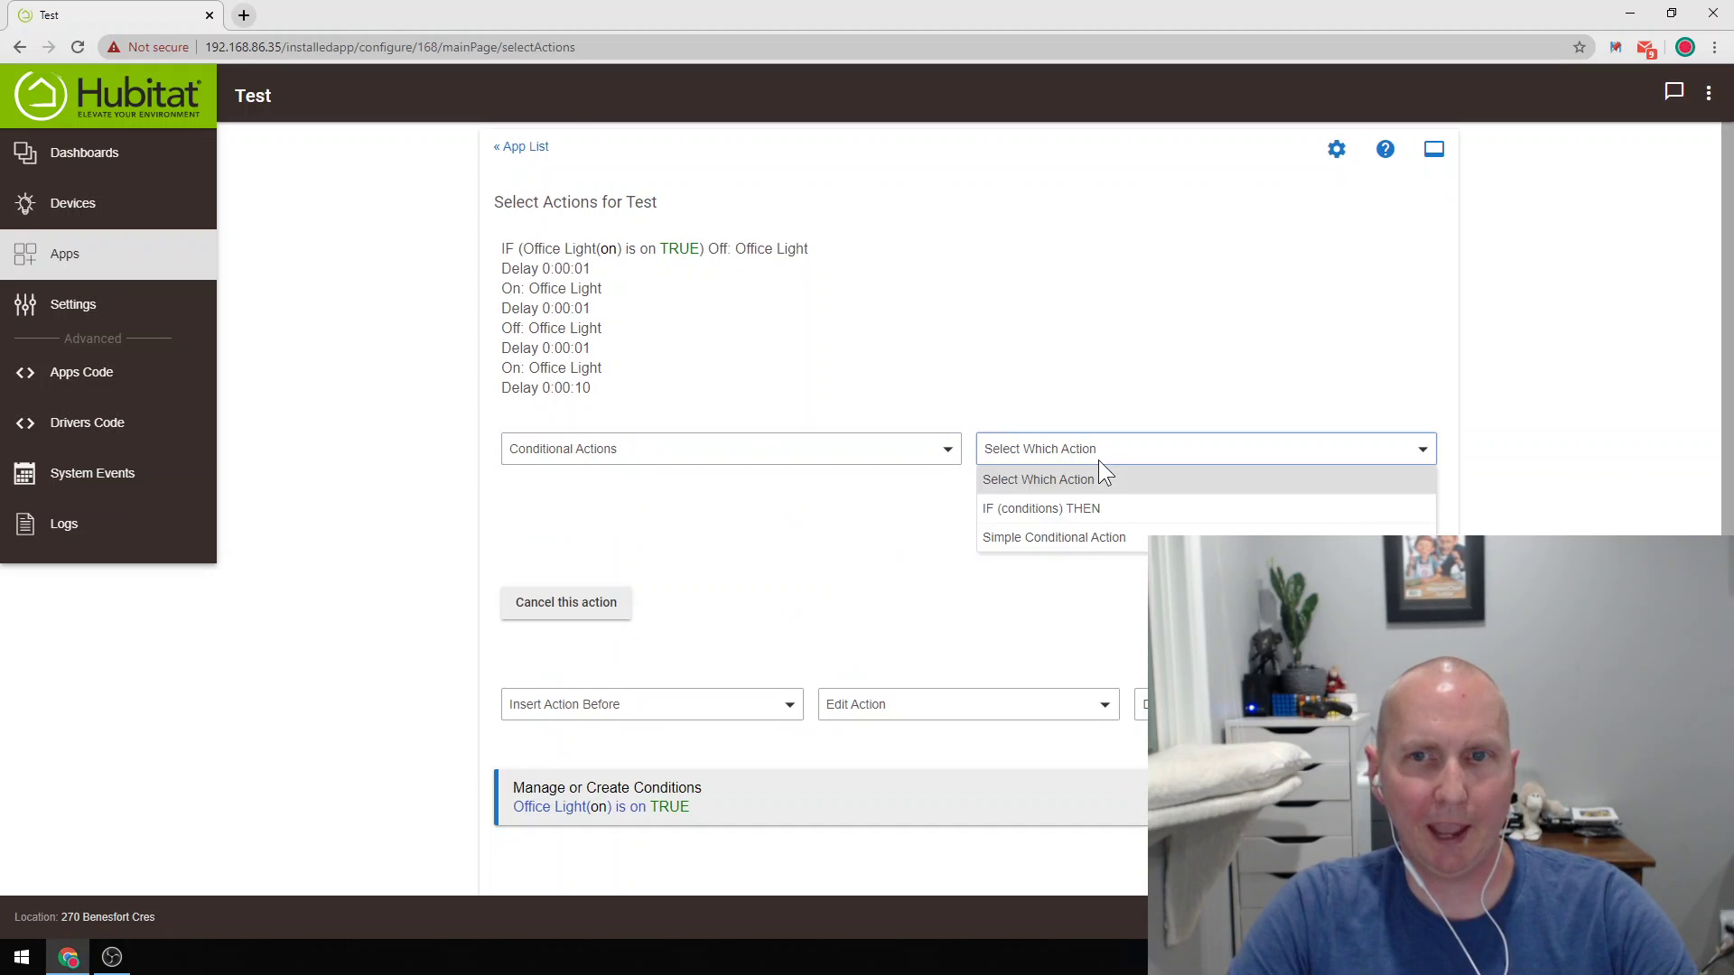
{"action": "left_click", "coordinate": [1116, 540]}
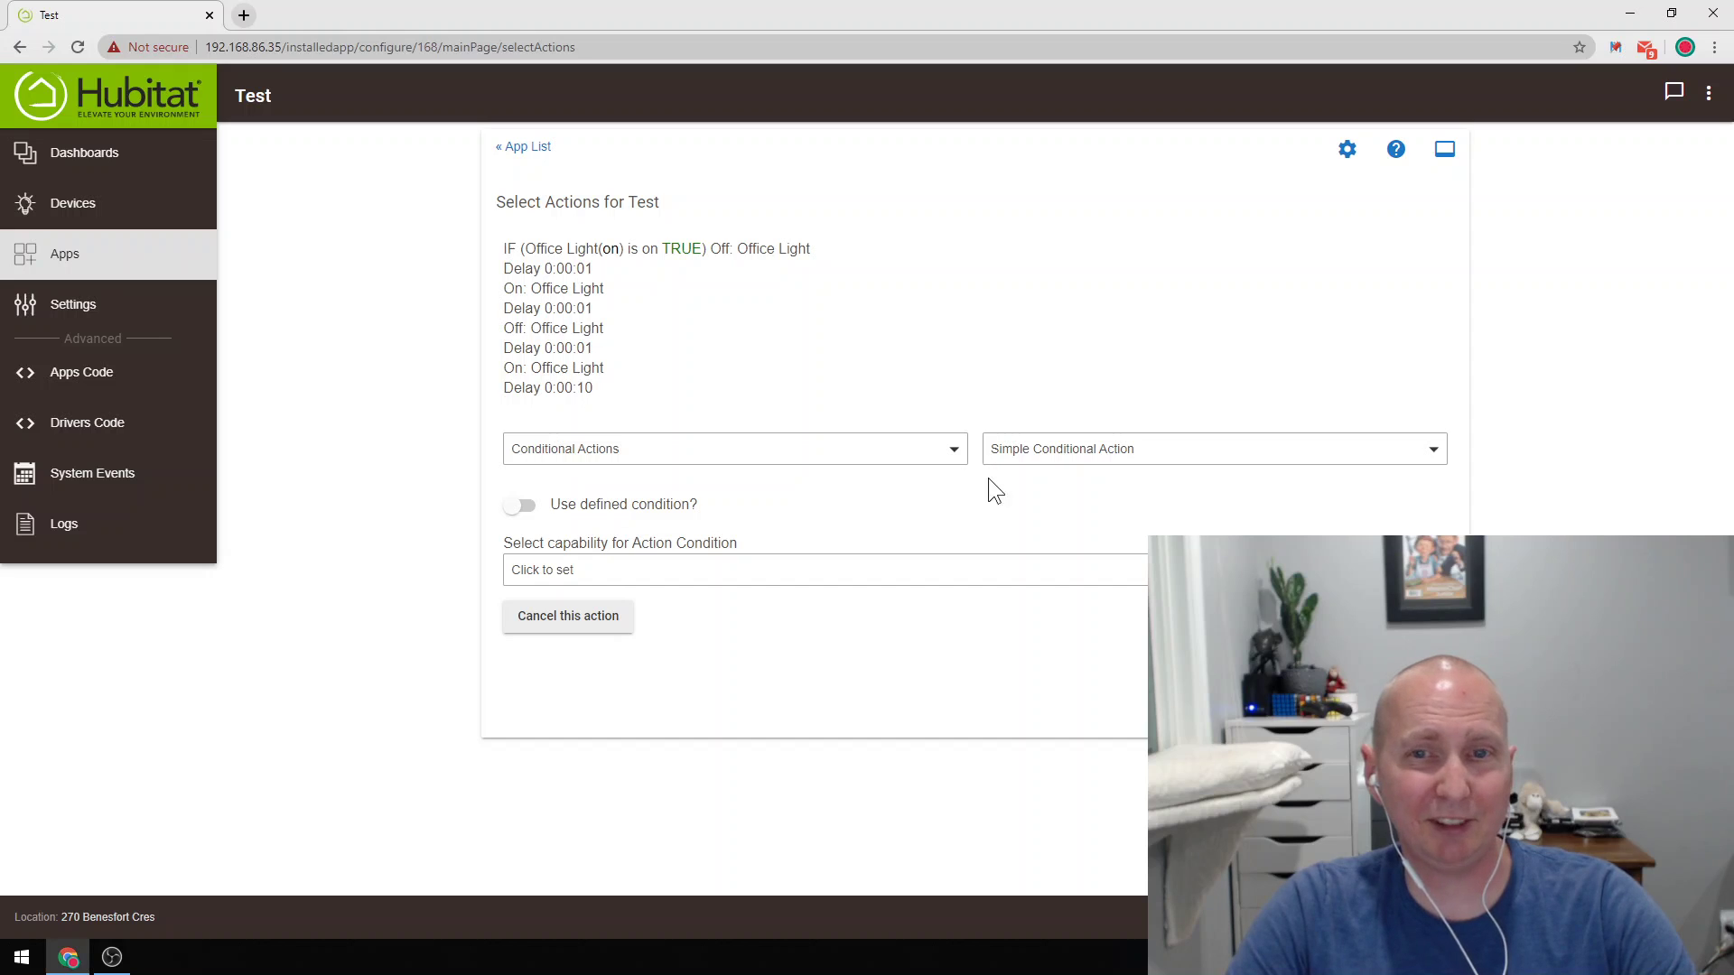
{"action": "left_click", "coordinate": [714, 571]}
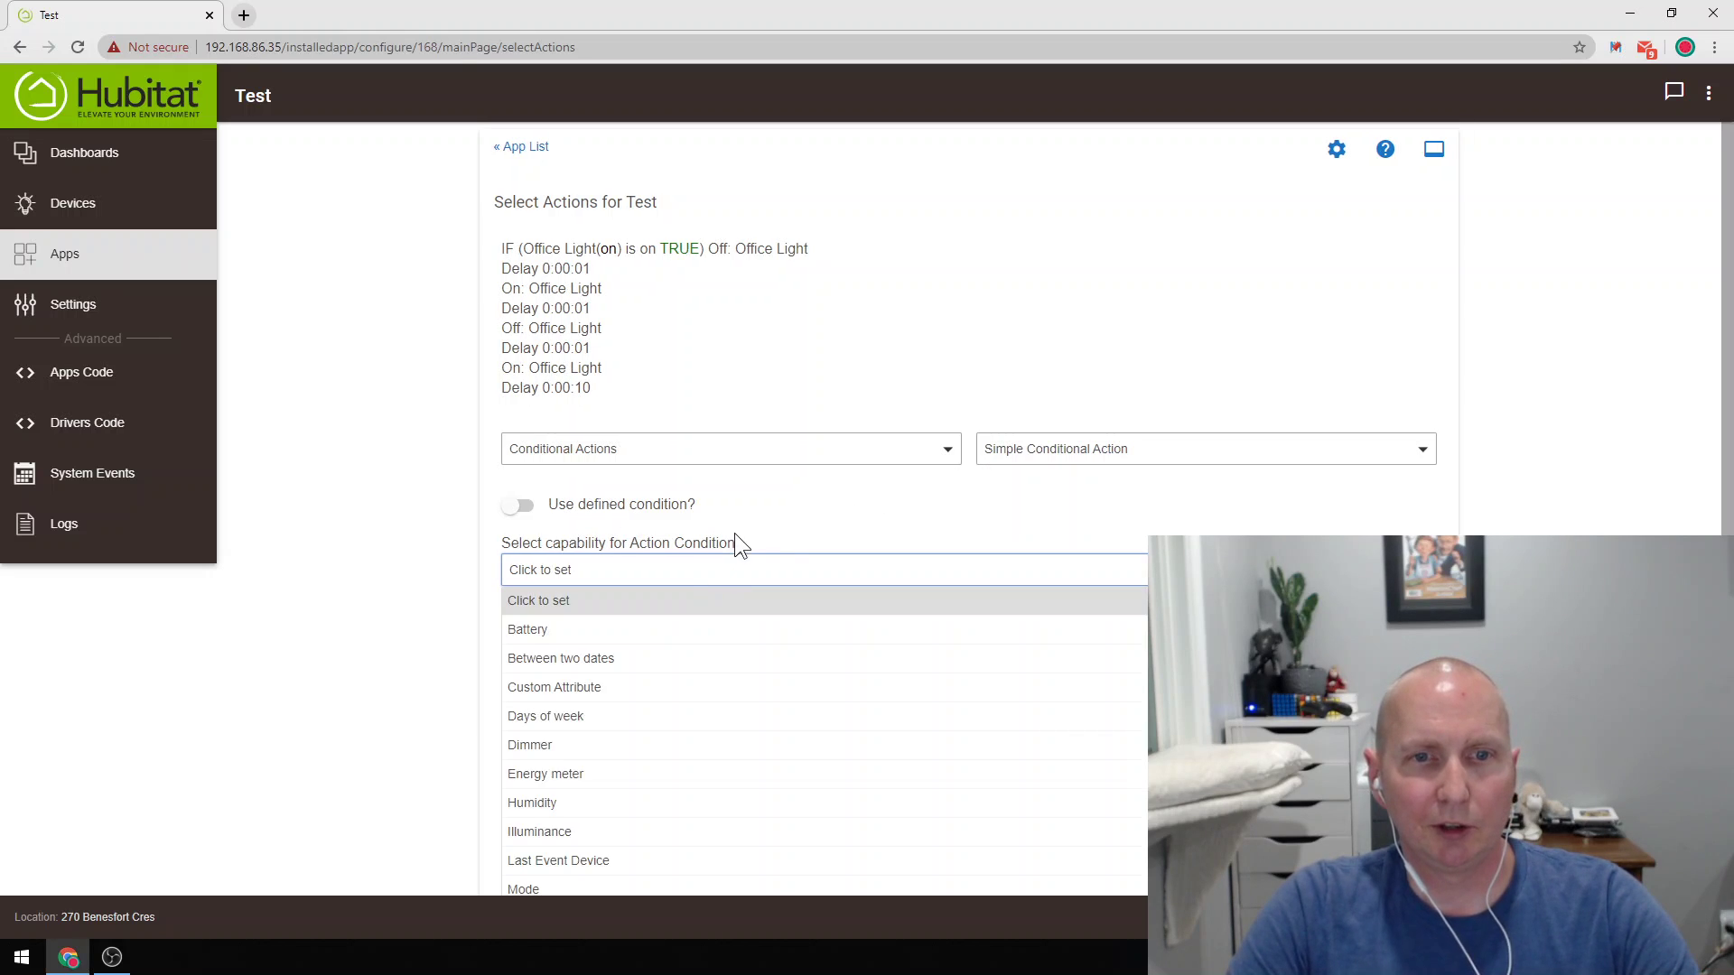
{"action": "scroll", "coordinate": [768, 506], "scroll_direction": "down", "scroll_amount": 3}
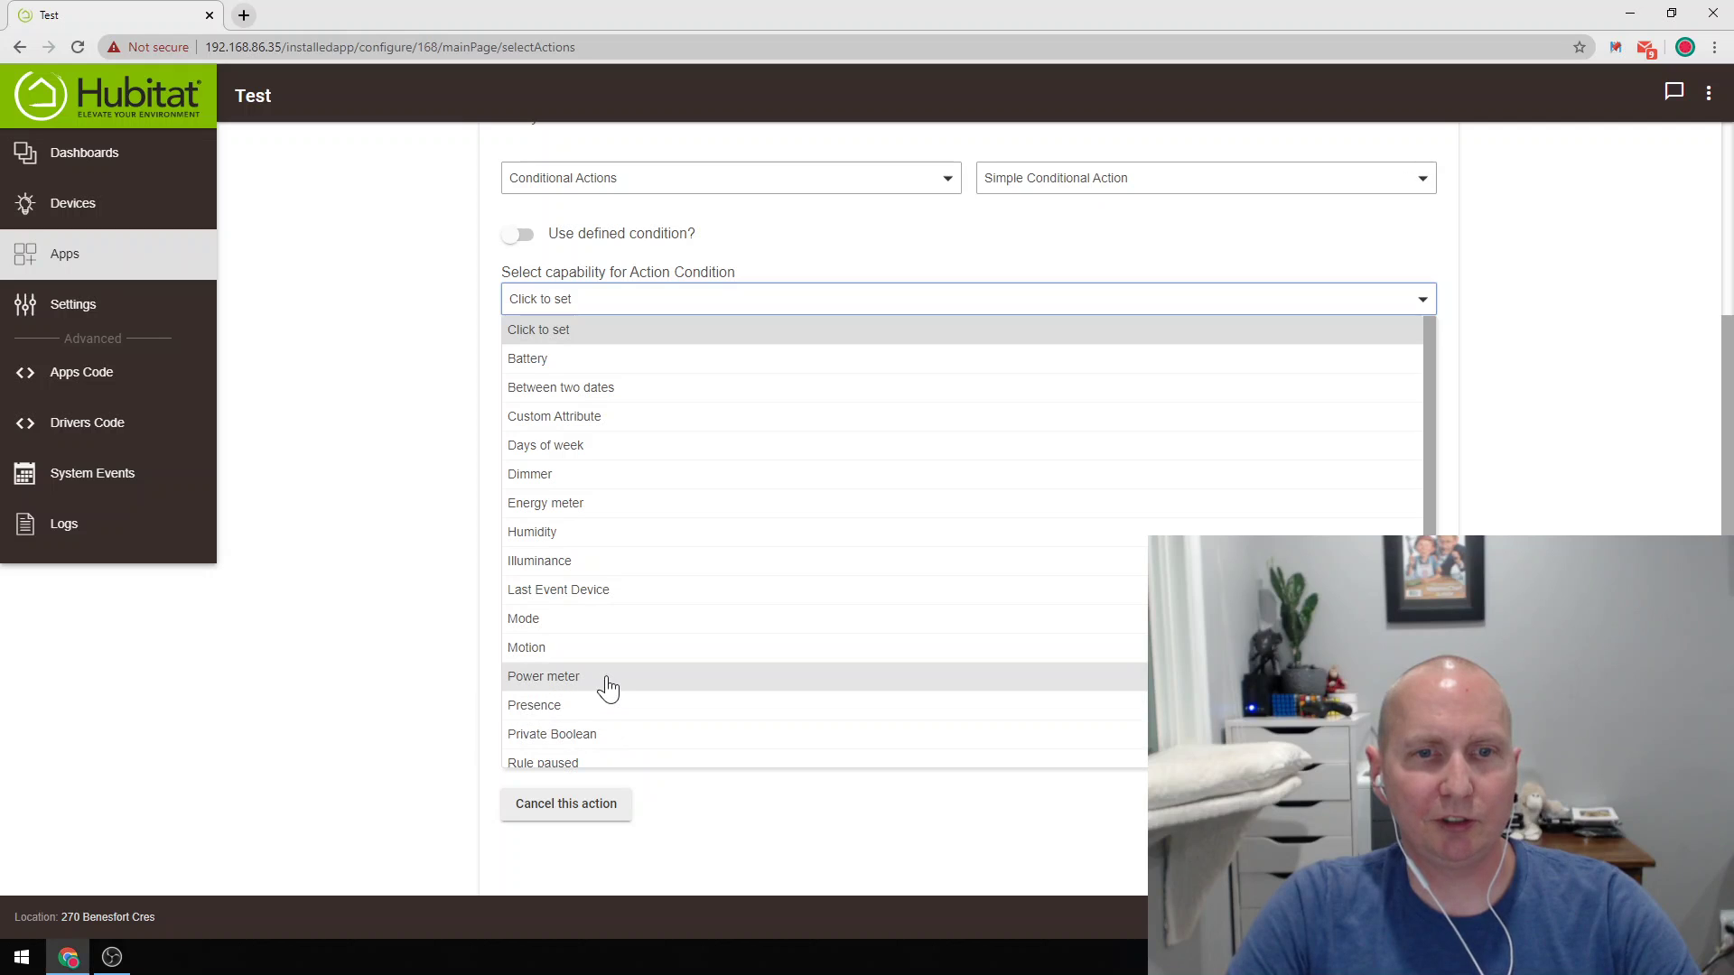
{"action": "scroll", "coordinate": [605, 684], "scroll_direction": "down", "scroll_amount": 3}
{"action": "left_click", "coordinate": [552, 549]}
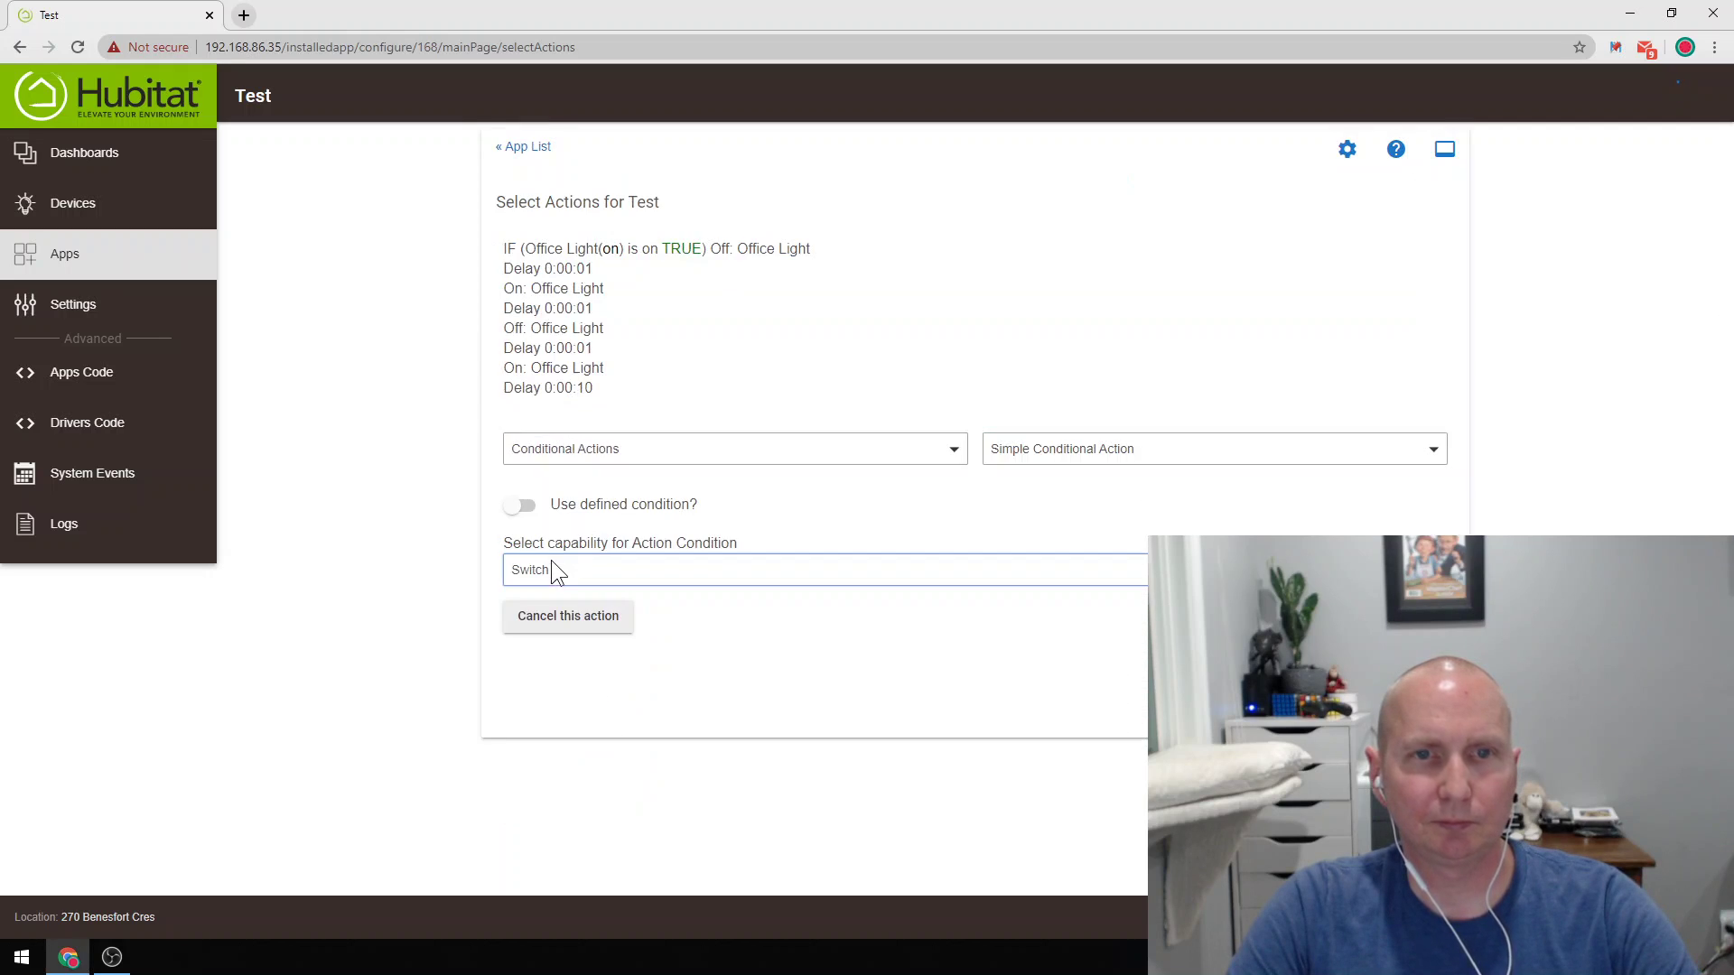
Define the condition as the Night Time Routine switch being on and finish the condition.
{"action": "left_click", "coordinate": [714, 587]}
{"action": "scroll", "coordinate": [710, 709], "scroll_direction": "down", "scroll_amount": 5}
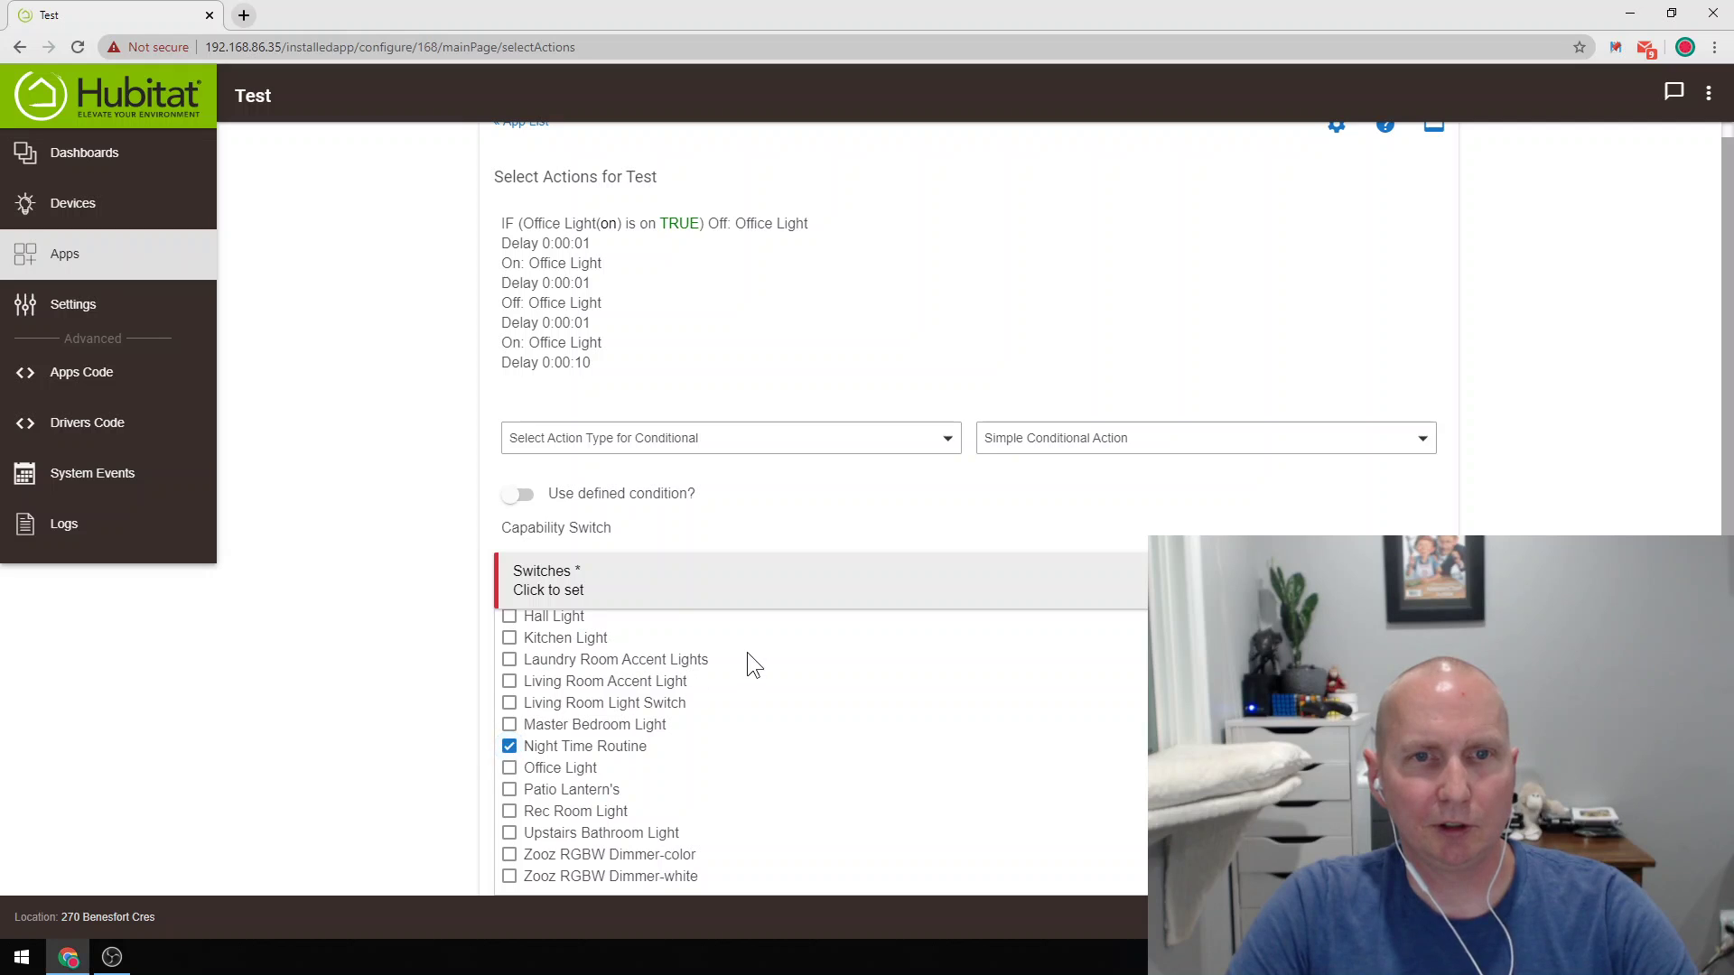
{"action": "scroll", "coordinate": [1080, 610], "scroll_direction": "down", "scroll_amount": 3}
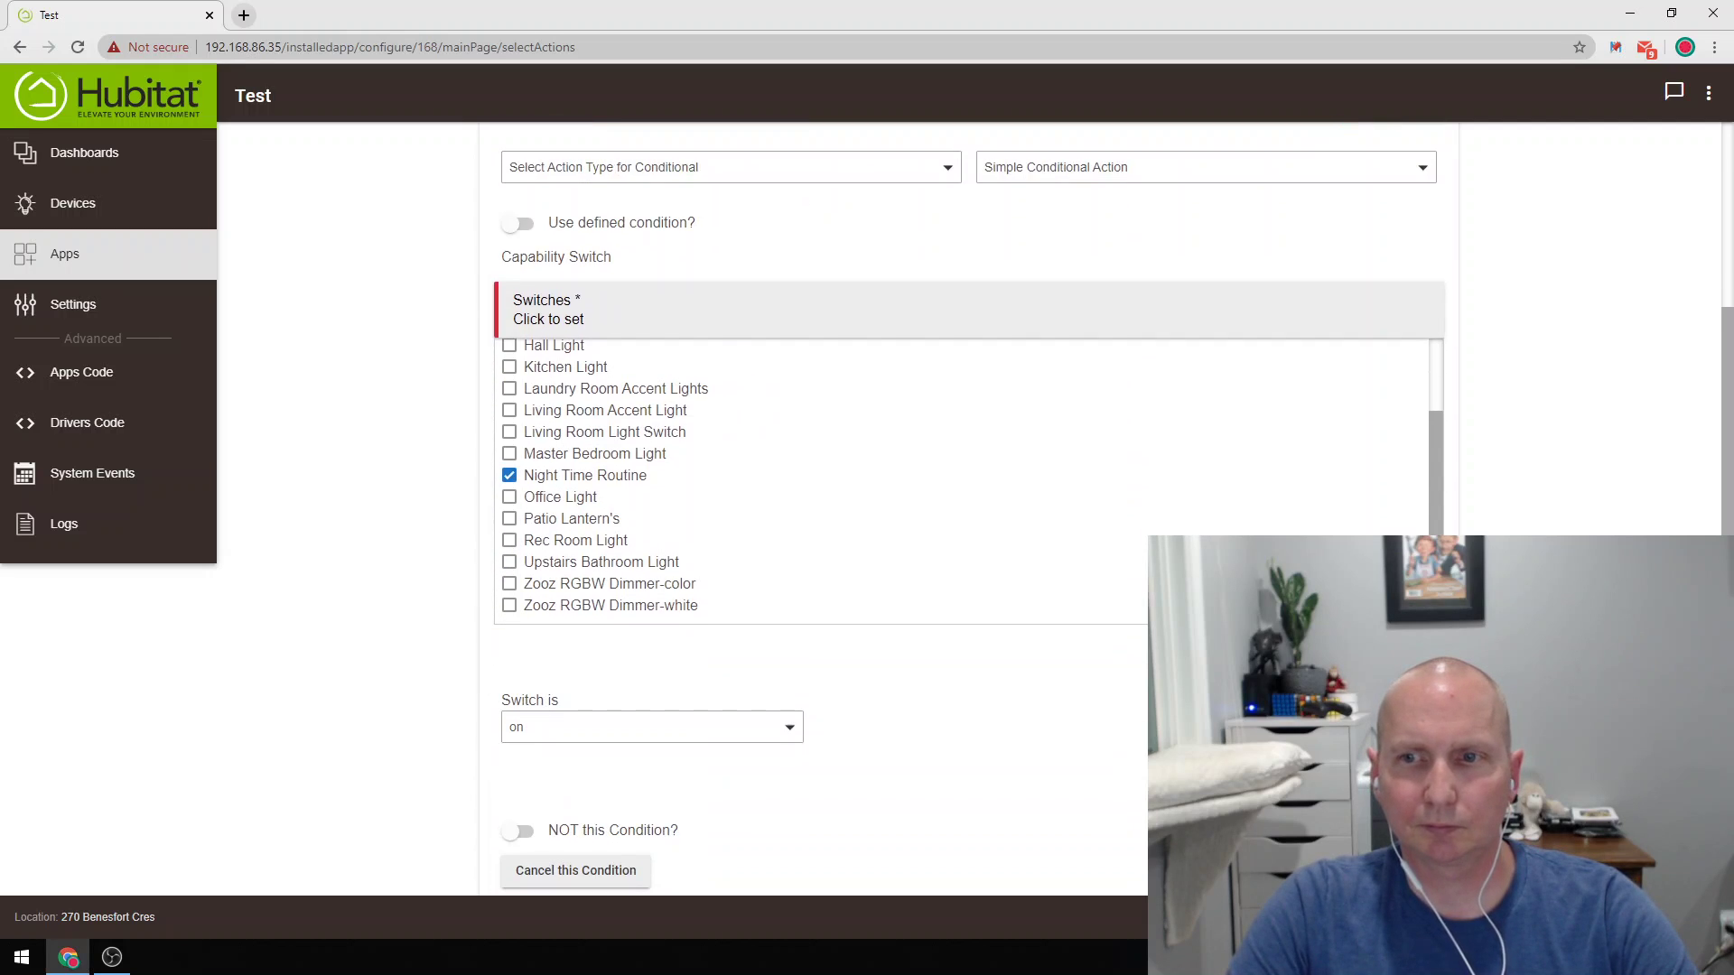
{"action": "left_click", "coordinate": [788, 625]}
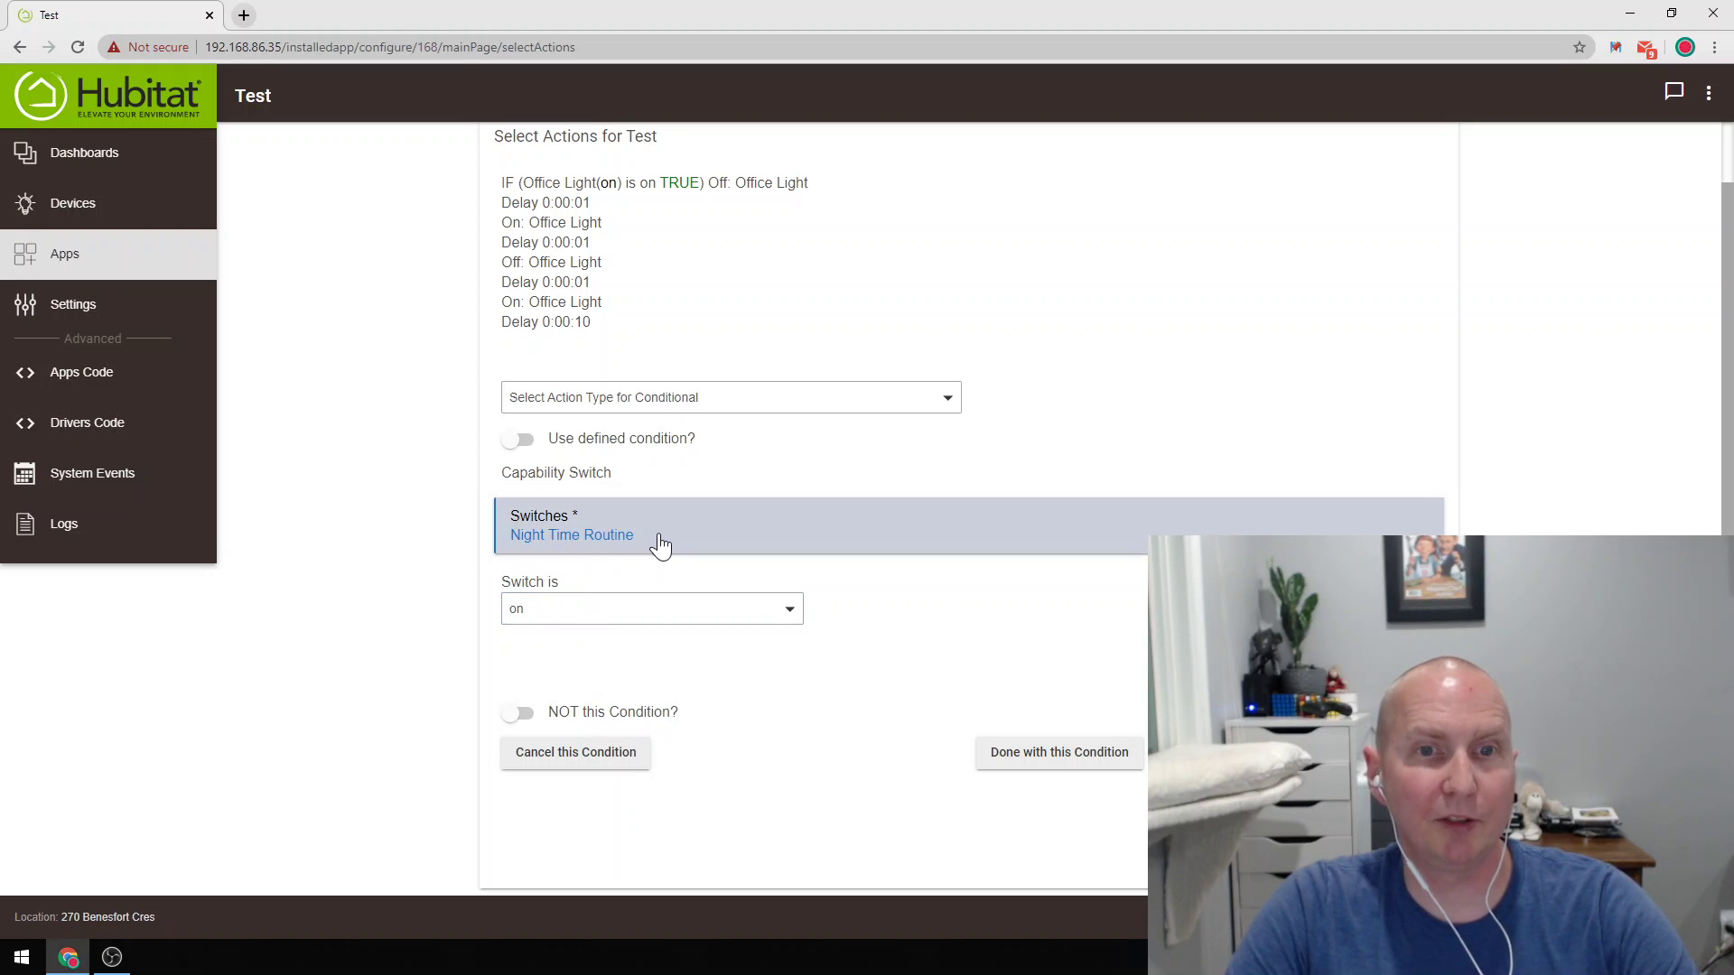
{"action": "left_click", "coordinate": [1095, 761]}
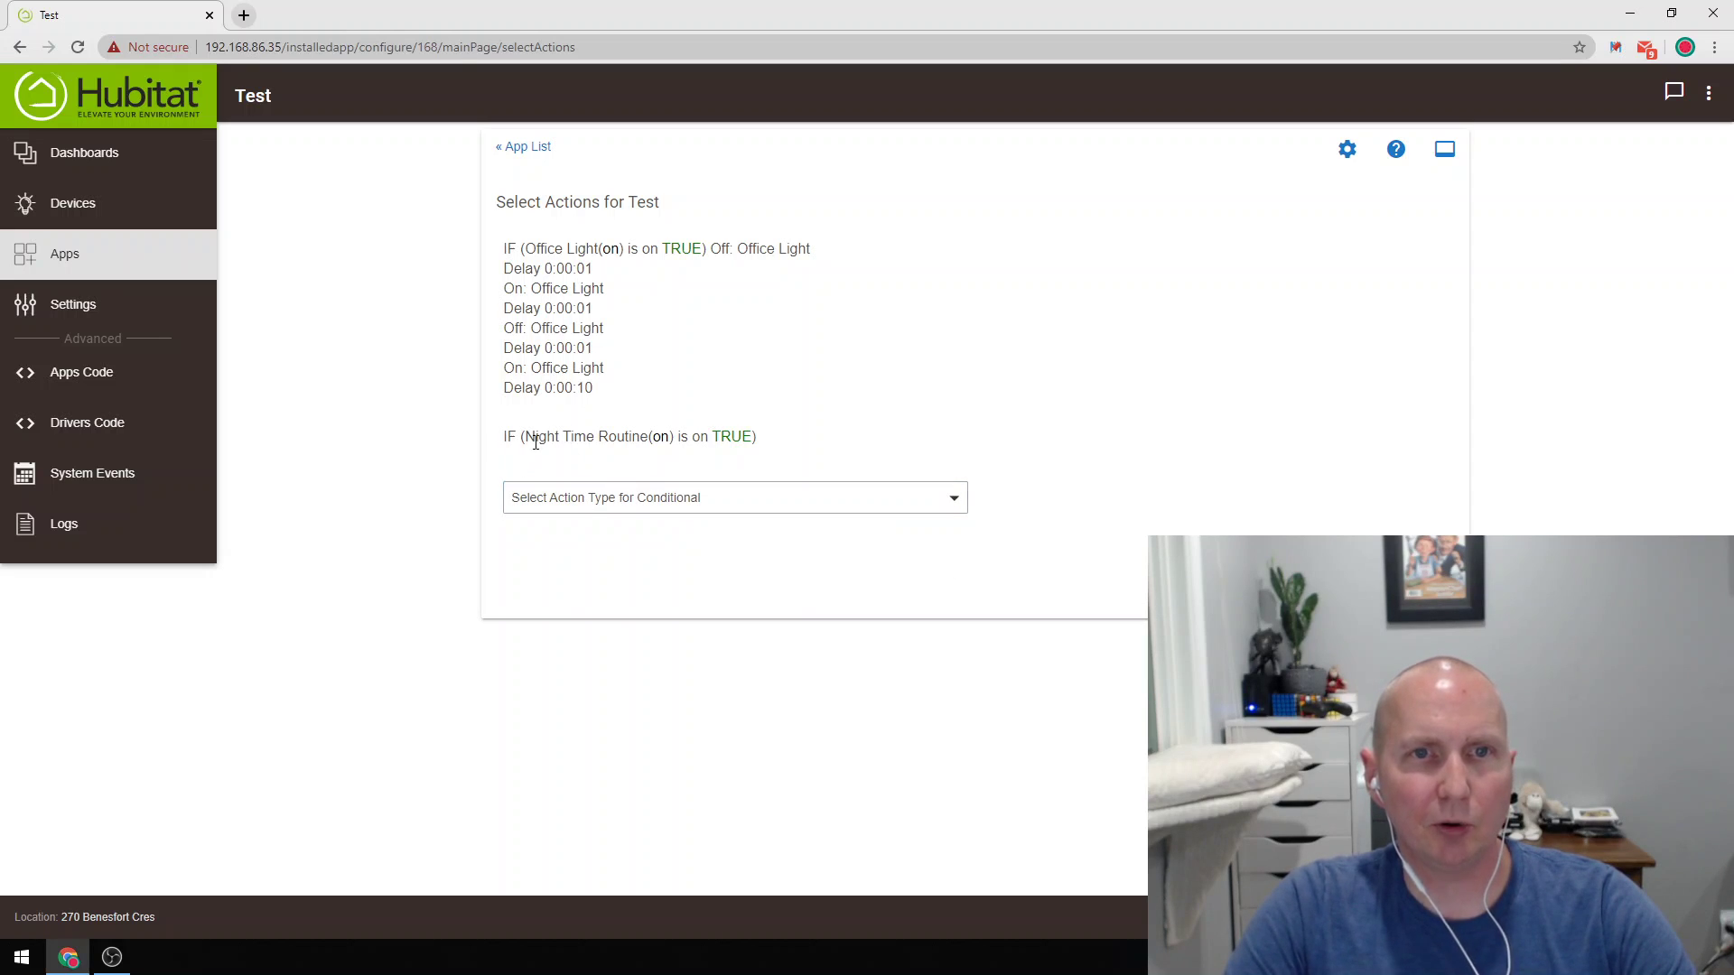
Set the Night Time Routine conditional action to turn off the Office Light switch, and finish the action.
{"action": "left_click", "coordinate": [689, 502]}
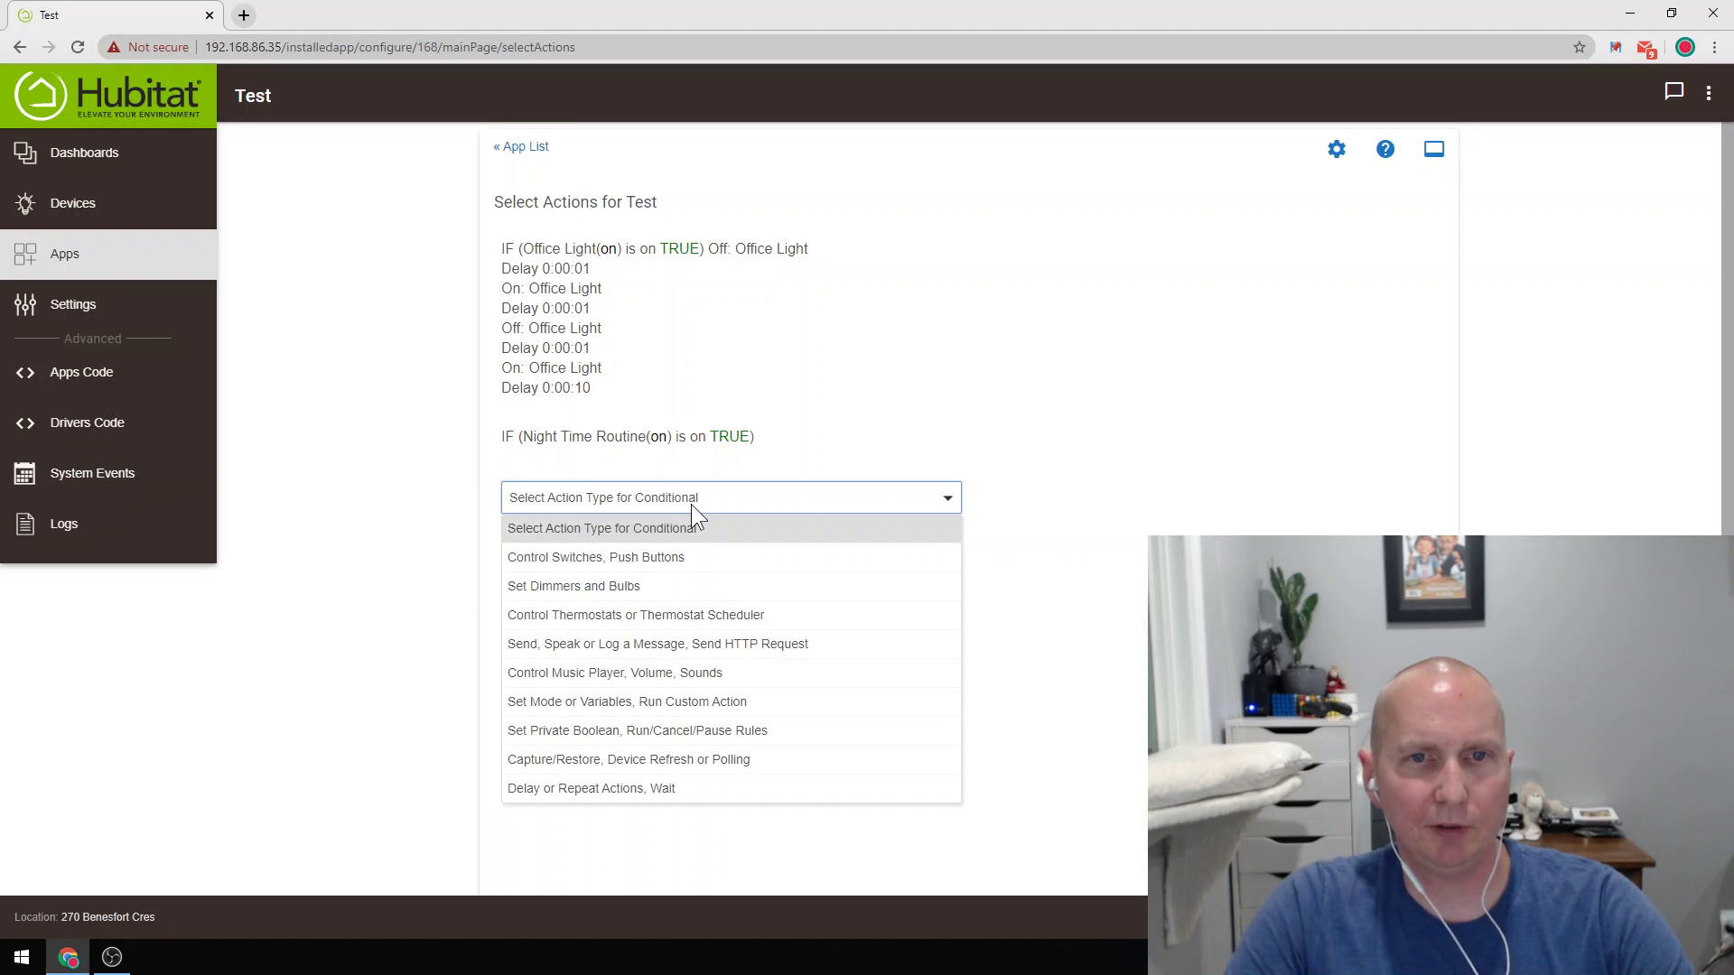
{"action": "left_click", "coordinate": [664, 560]}
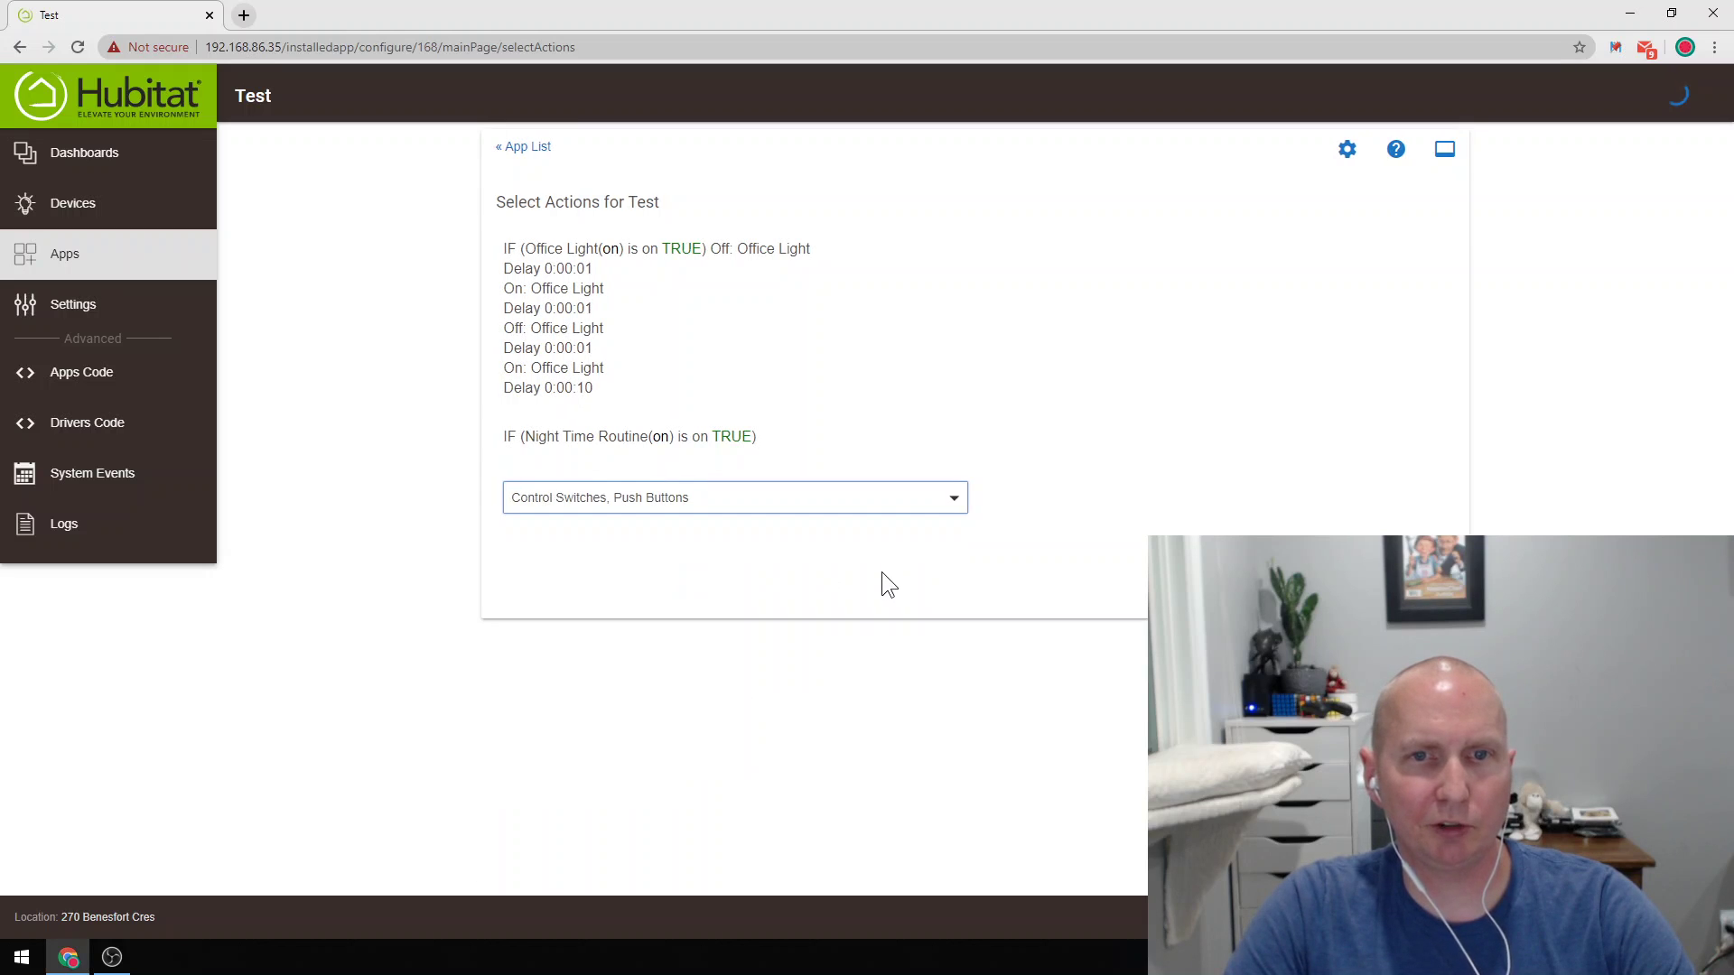
{"action": "left_click", "coordinate": [1049, 507]}
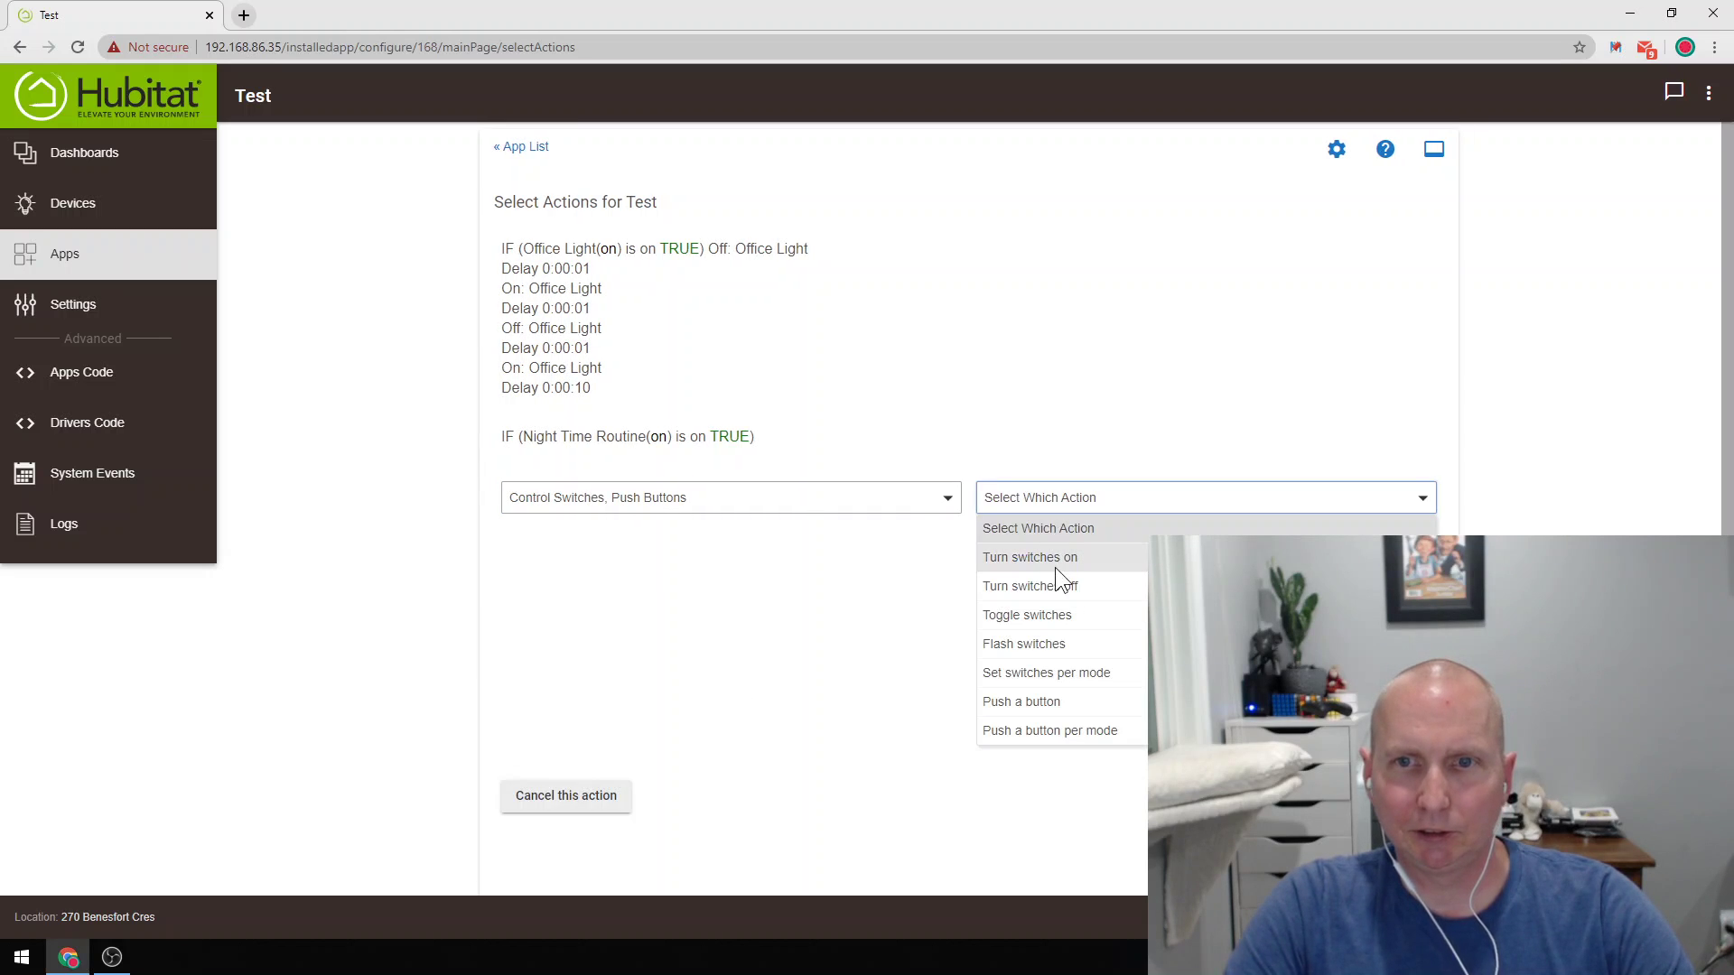
{"action": "left_click", "coordinate": [1048, 586]}
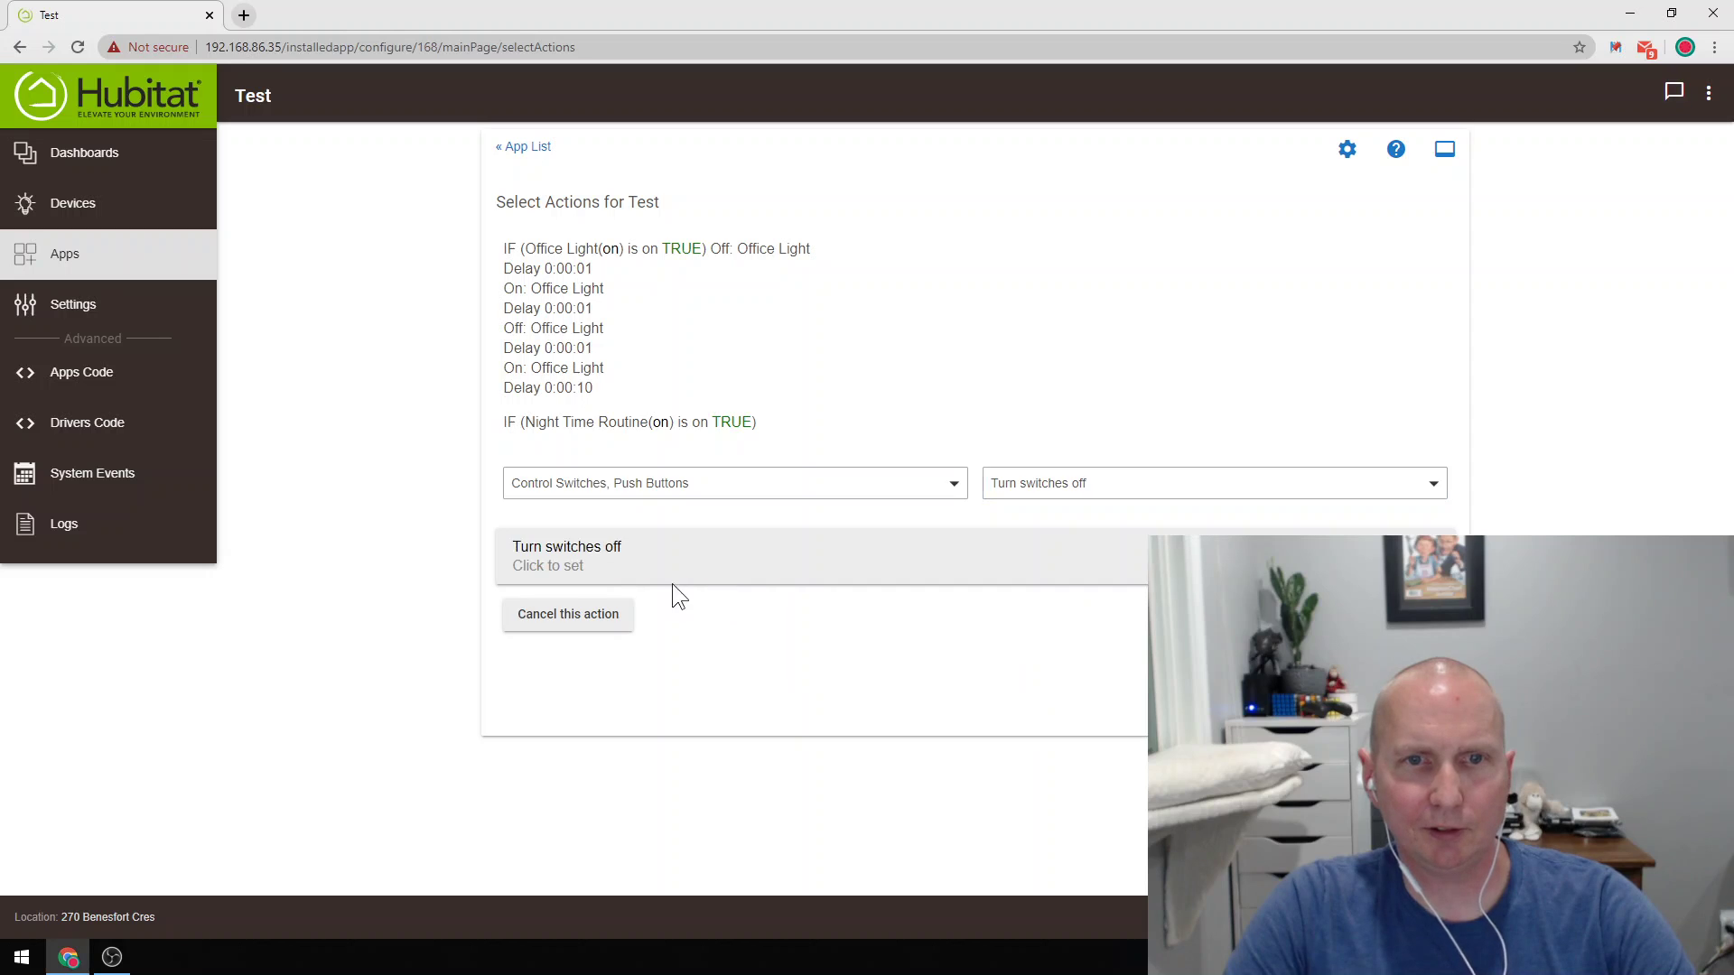
{"action": "left_click", "coordinate": [605, 567]}
{"action": "left_click", "coordinate": [523, 843]}
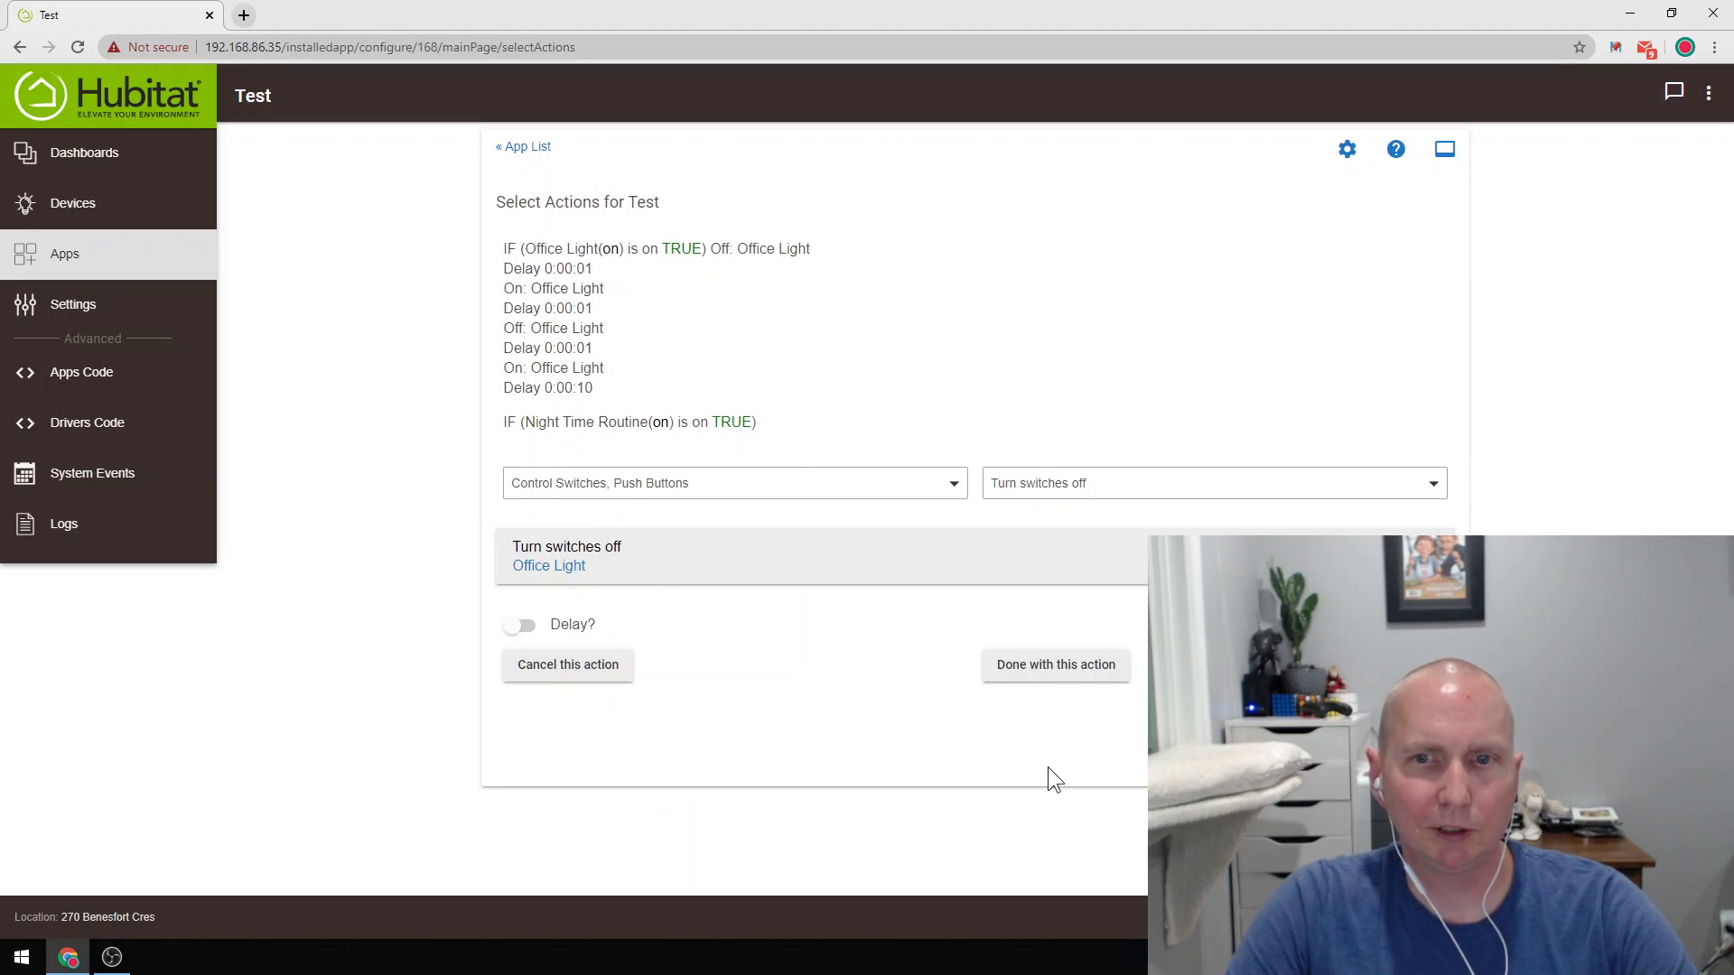
{"action": "left_click", "coordinate": [1037, 665]}
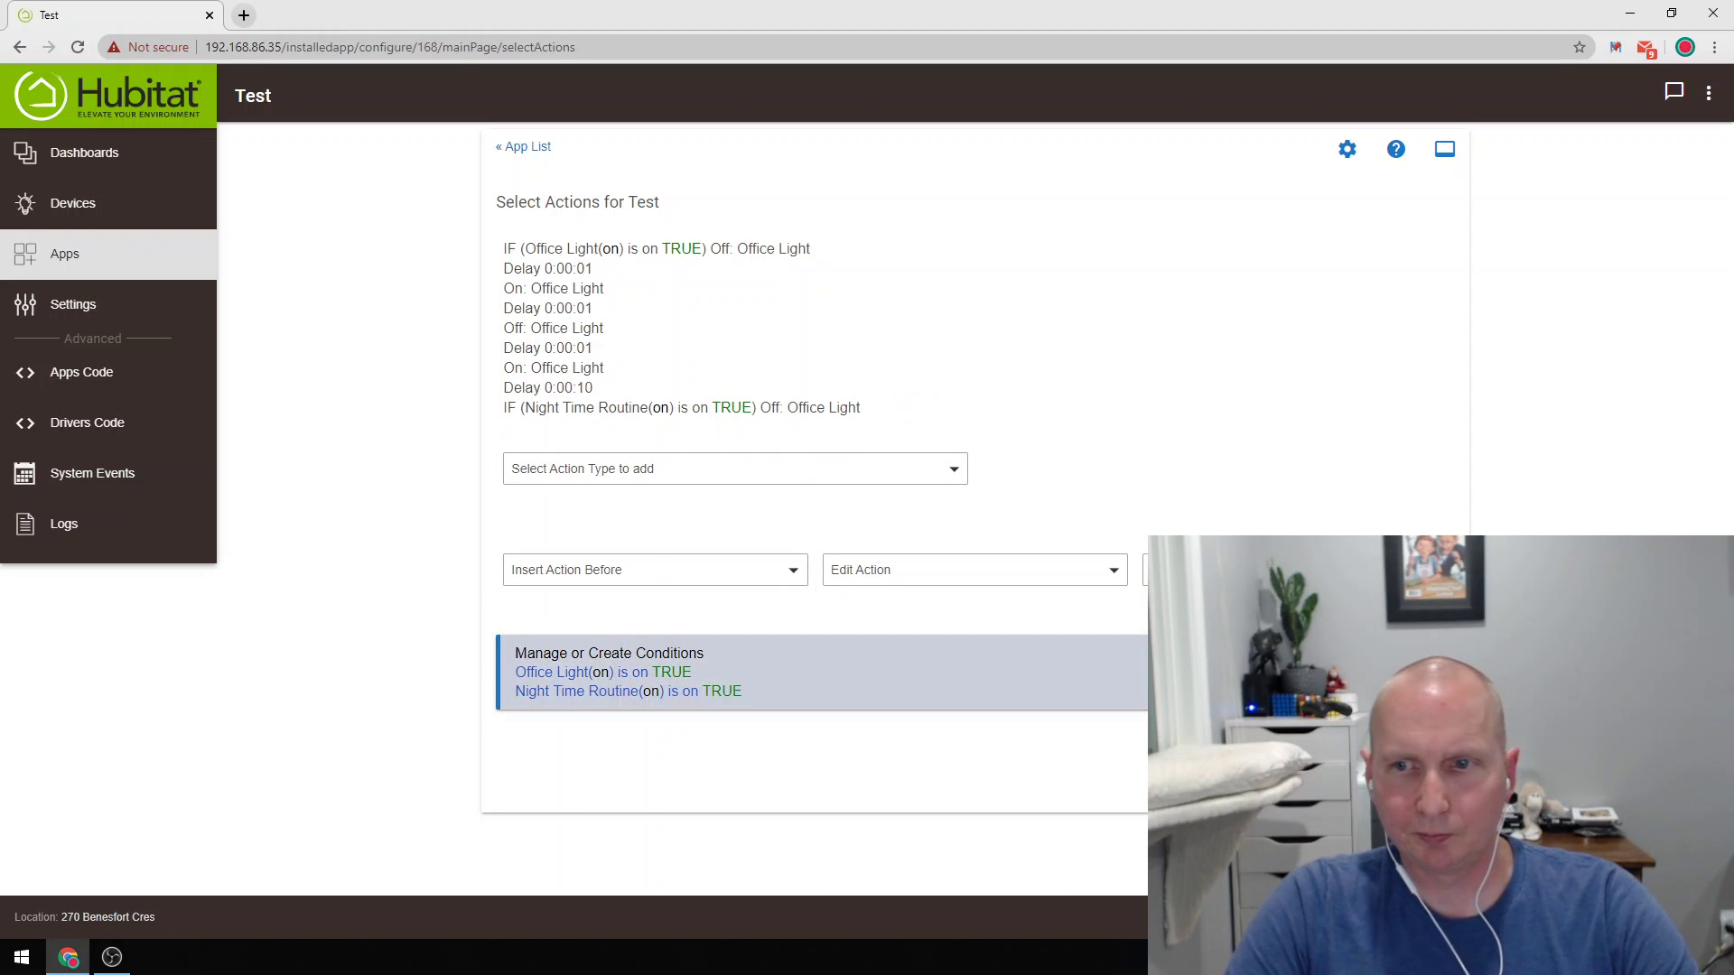
Save the Test rule with its completed action list and reopen it from the apps list.
{"action": "left_click", "coordinate": [1409, 777]}
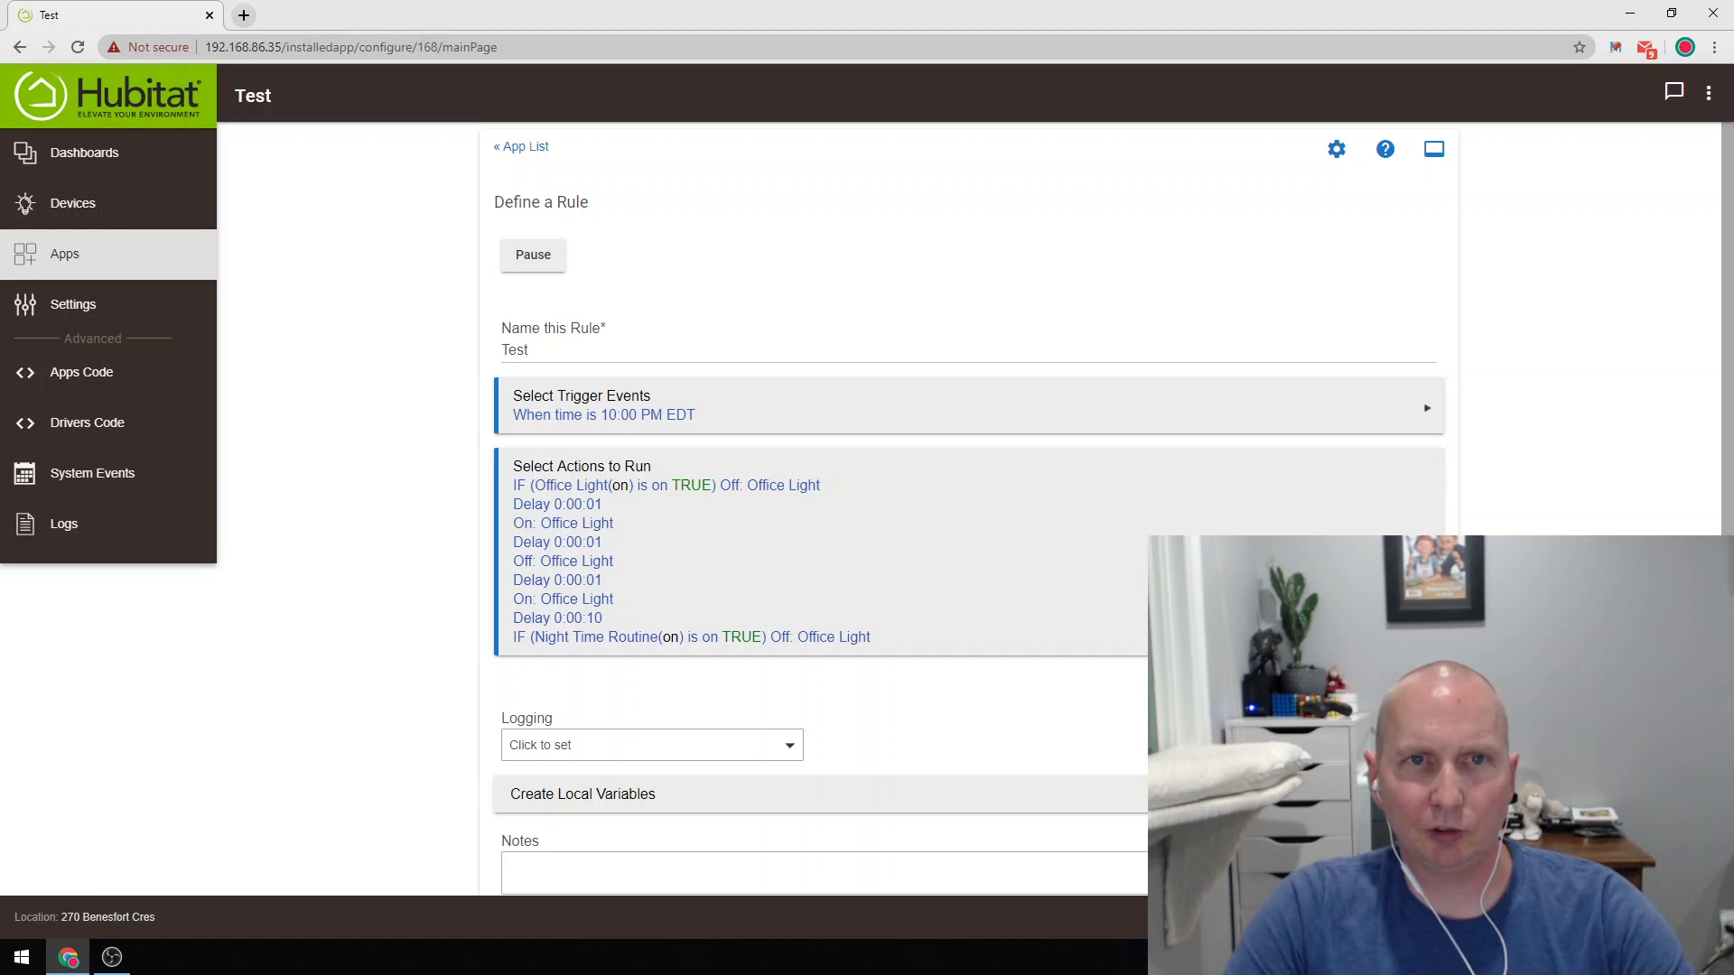
{"action": "scroll", "coordinate": [1409, 777], "scroll_direction": "down", "scroll_amount": 2}
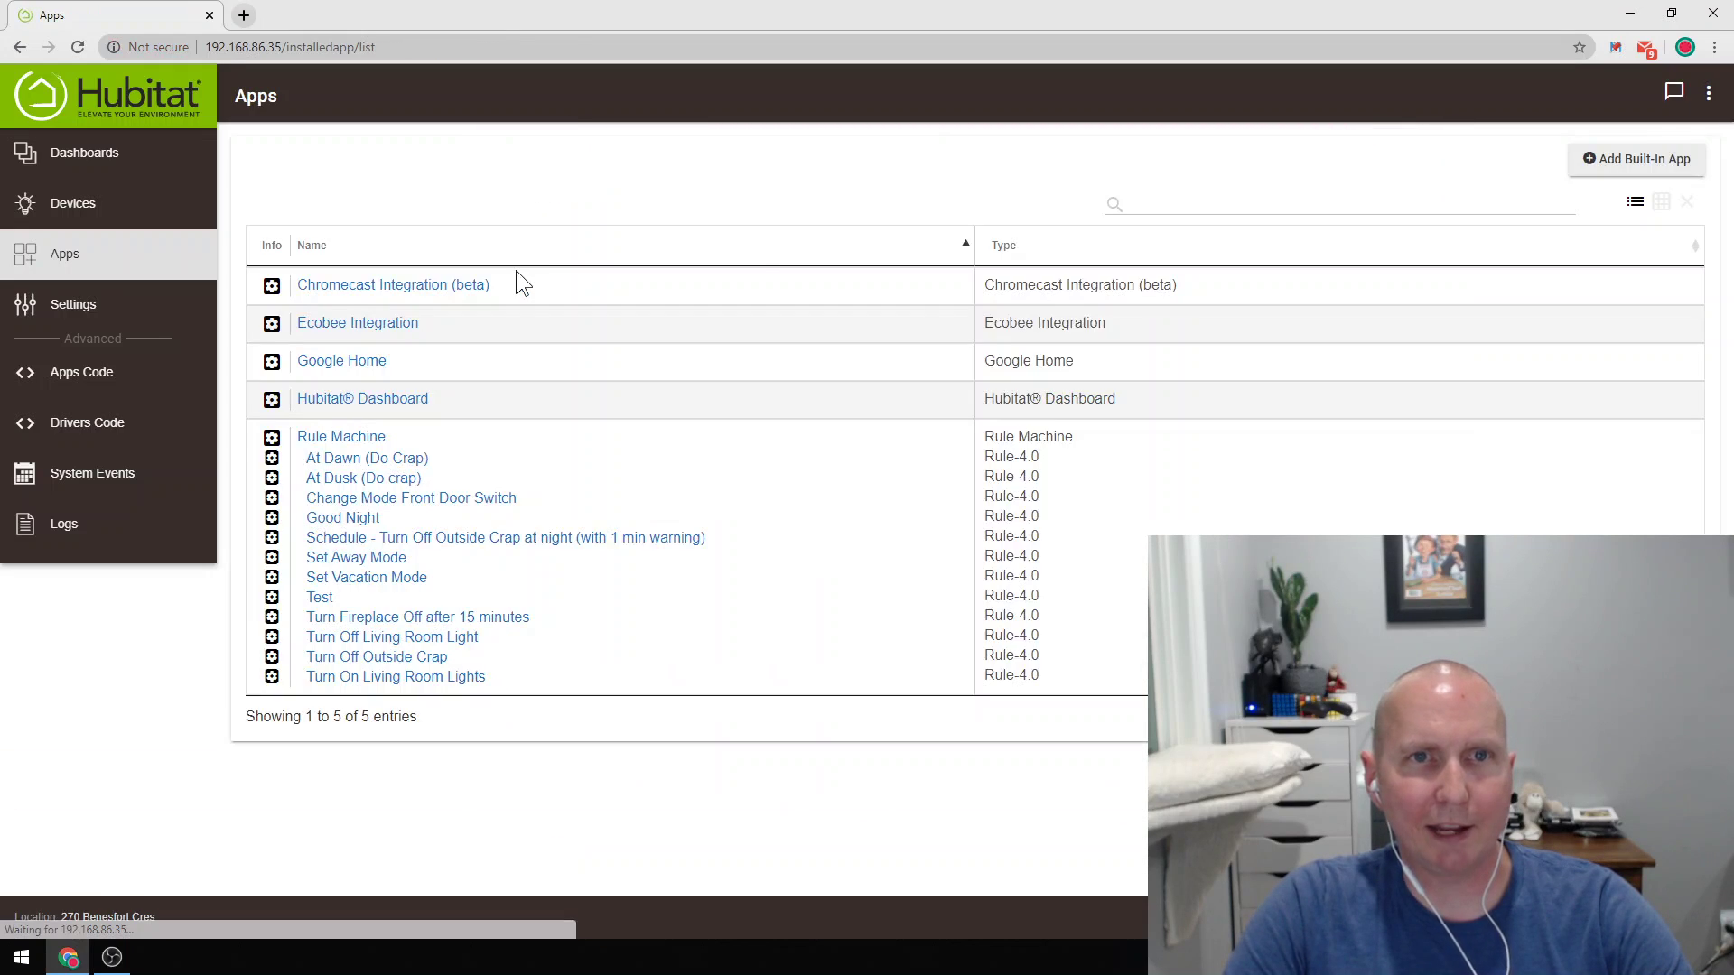
{"action": "left_click", "coordinate": [321, 599]}
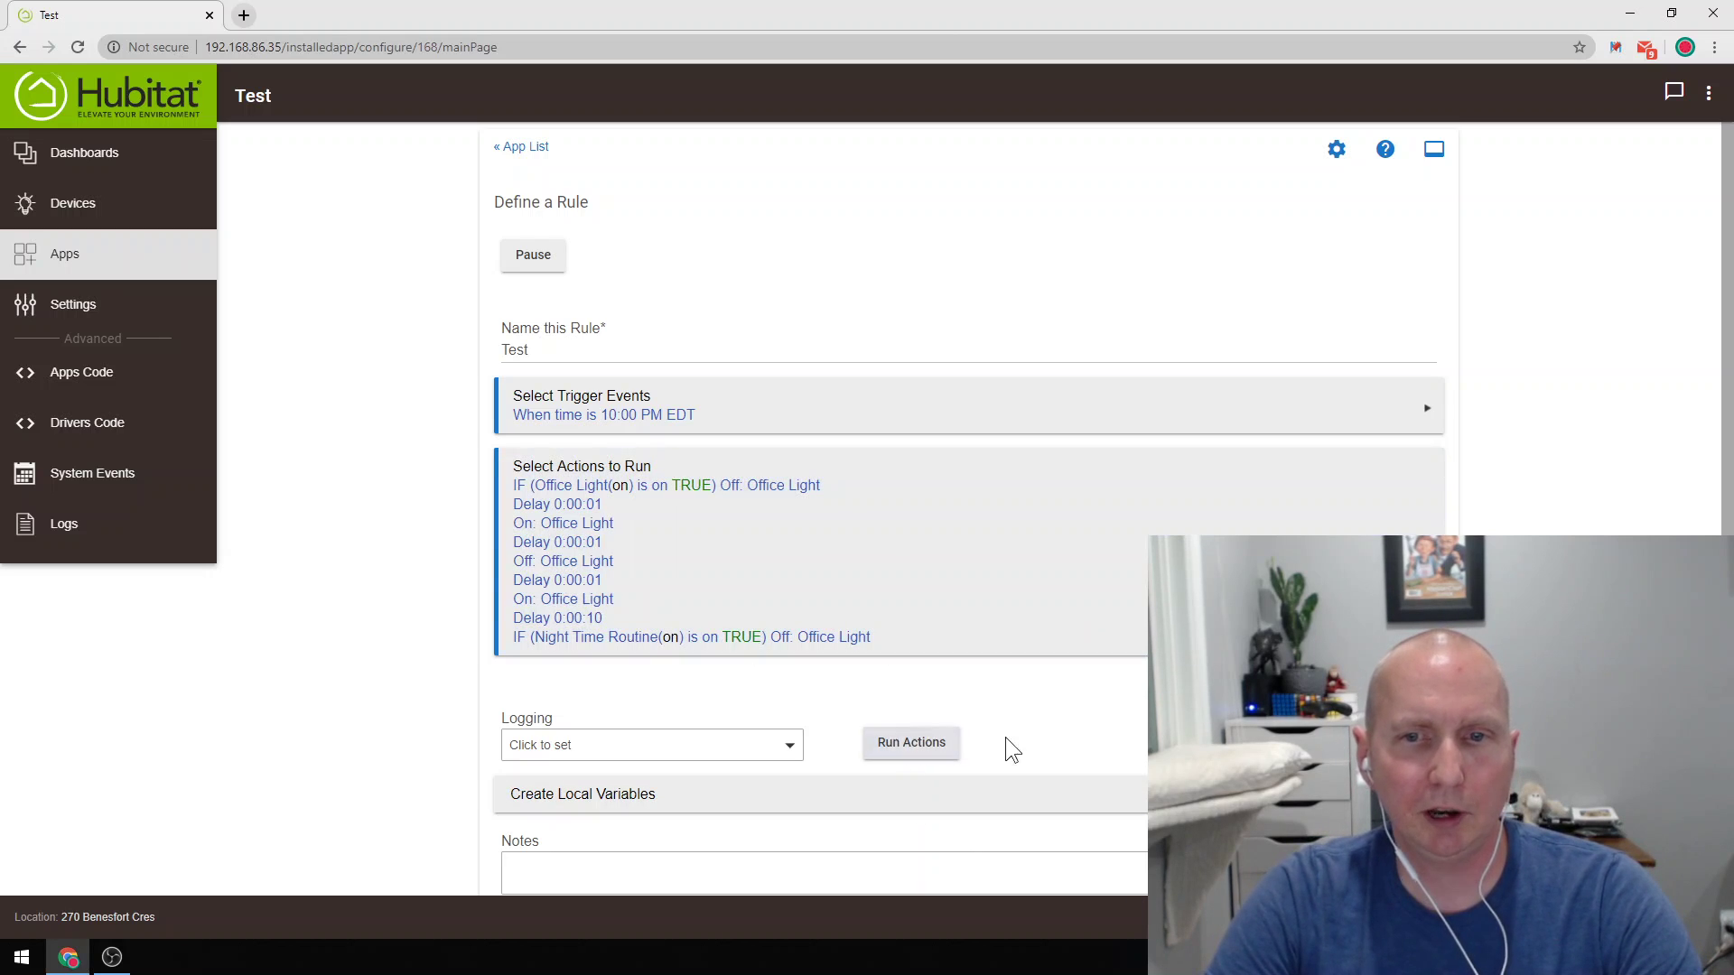
Run the Test rule's actions manually to test the Office Light flashing and the Night Time Routine condition.
{"action": "left_click", "coordinate": [912, 742]}
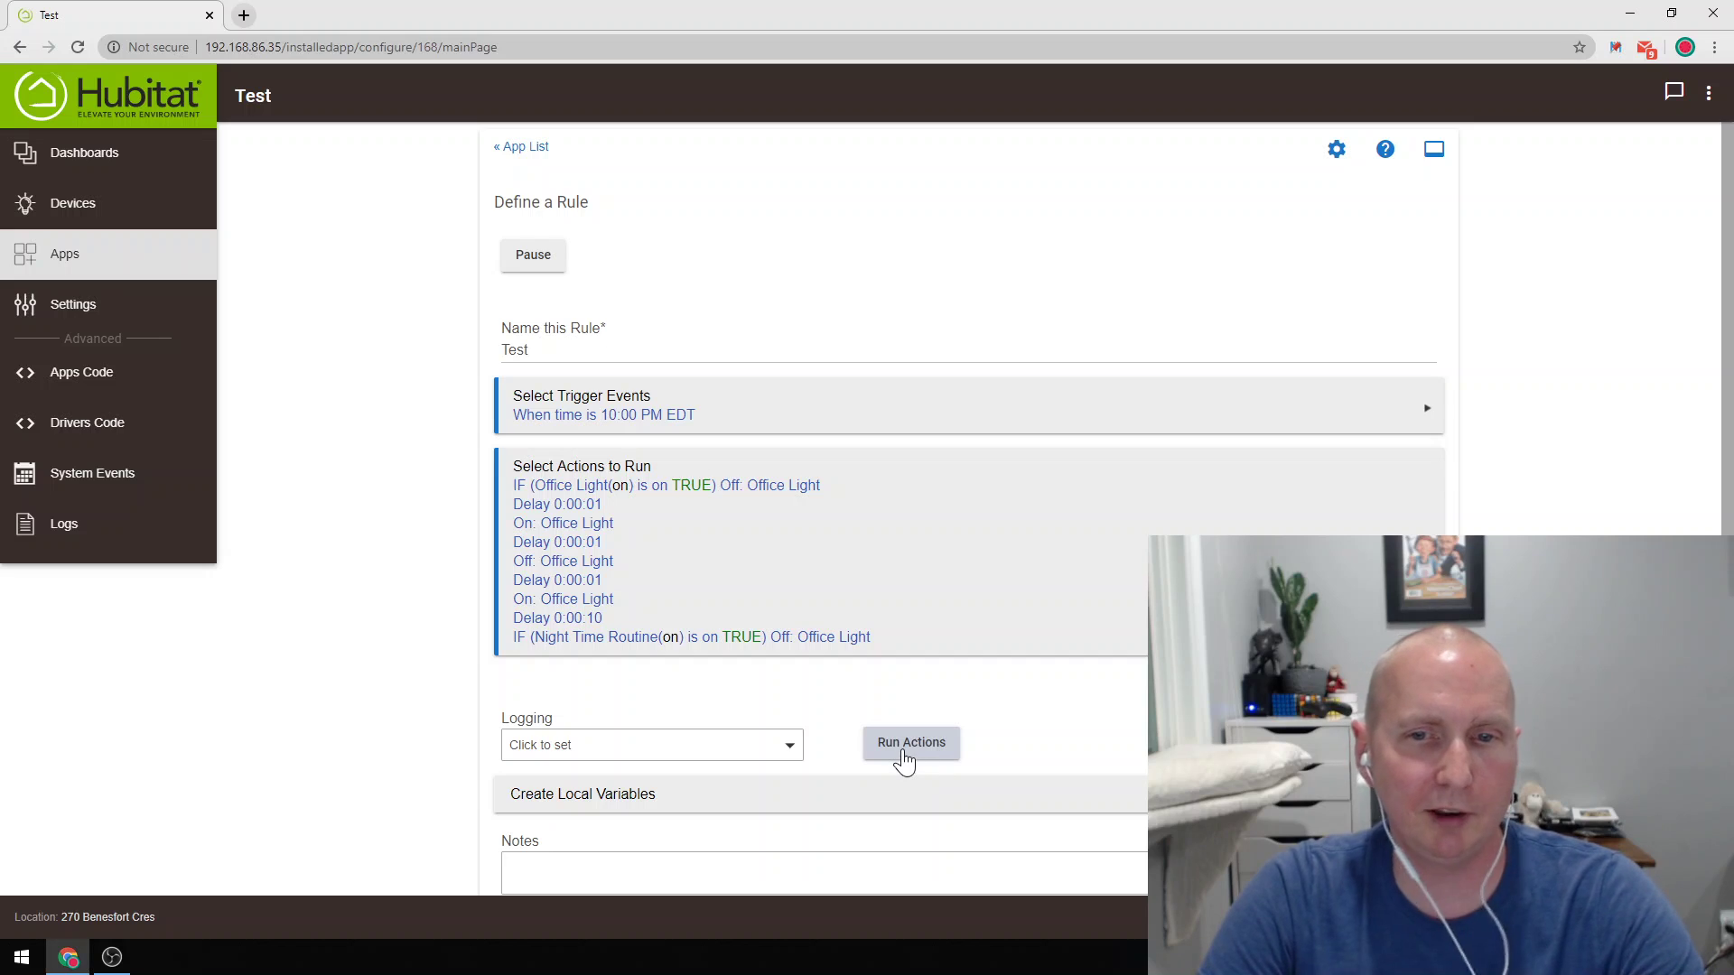
{"action": "left_click", "coordinate": [897, 751]}
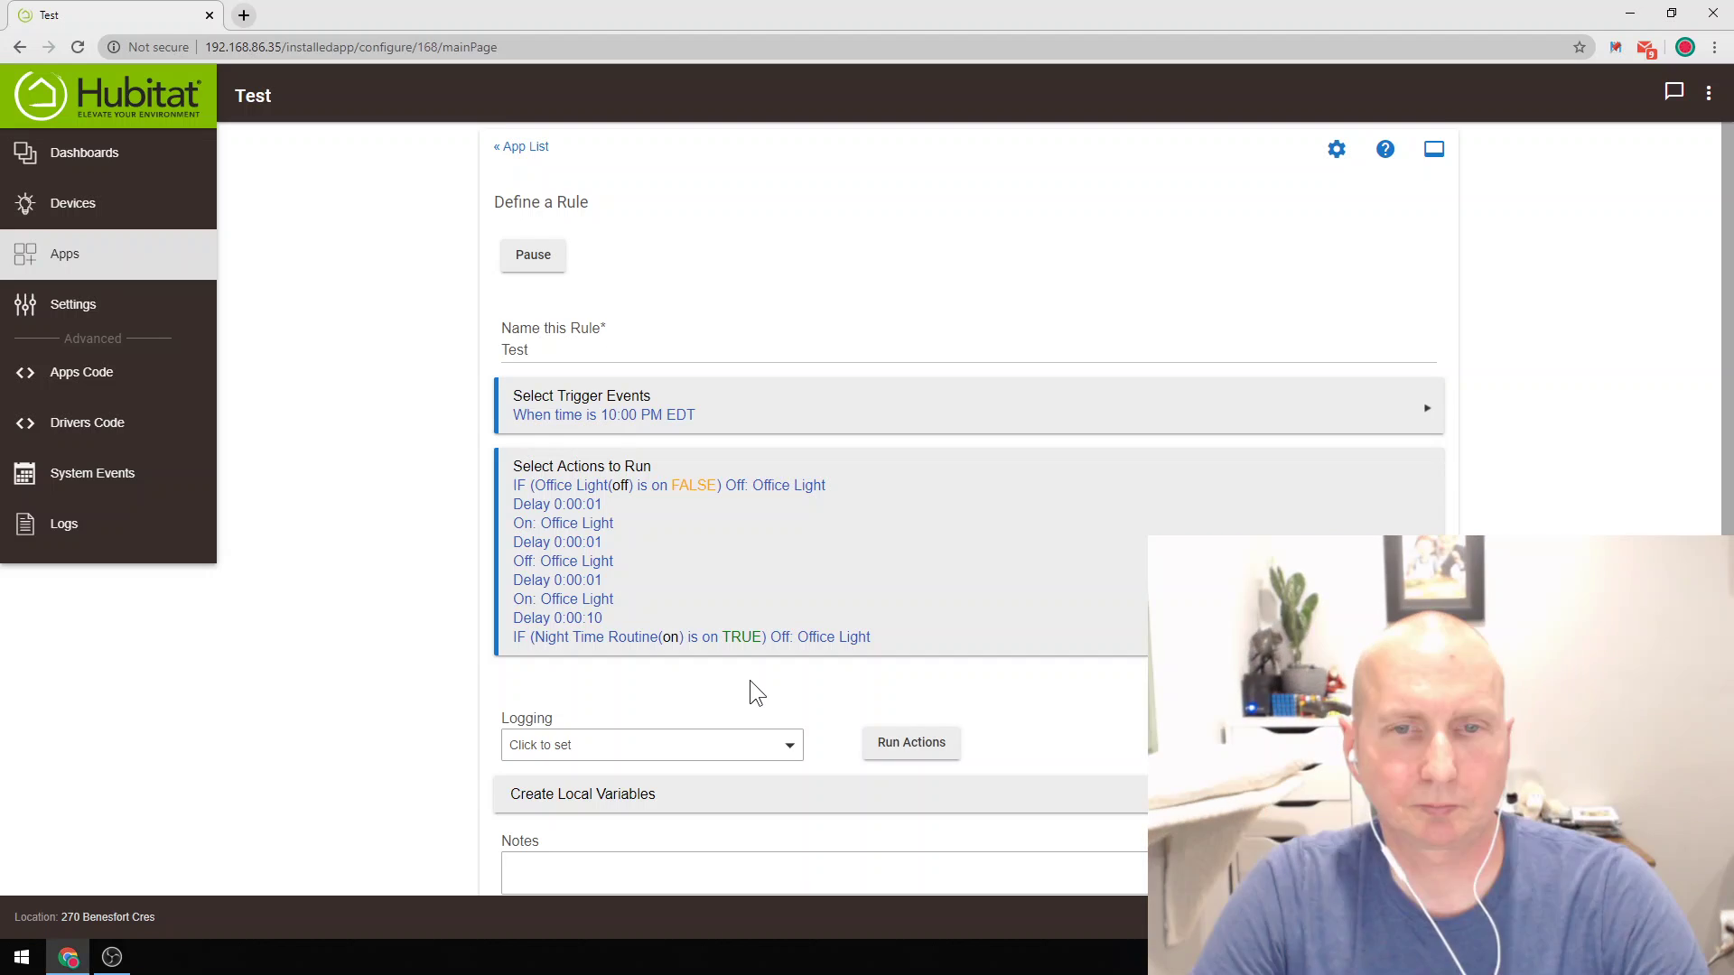
{"action": "left_click", "coordinate": [713, 654]}
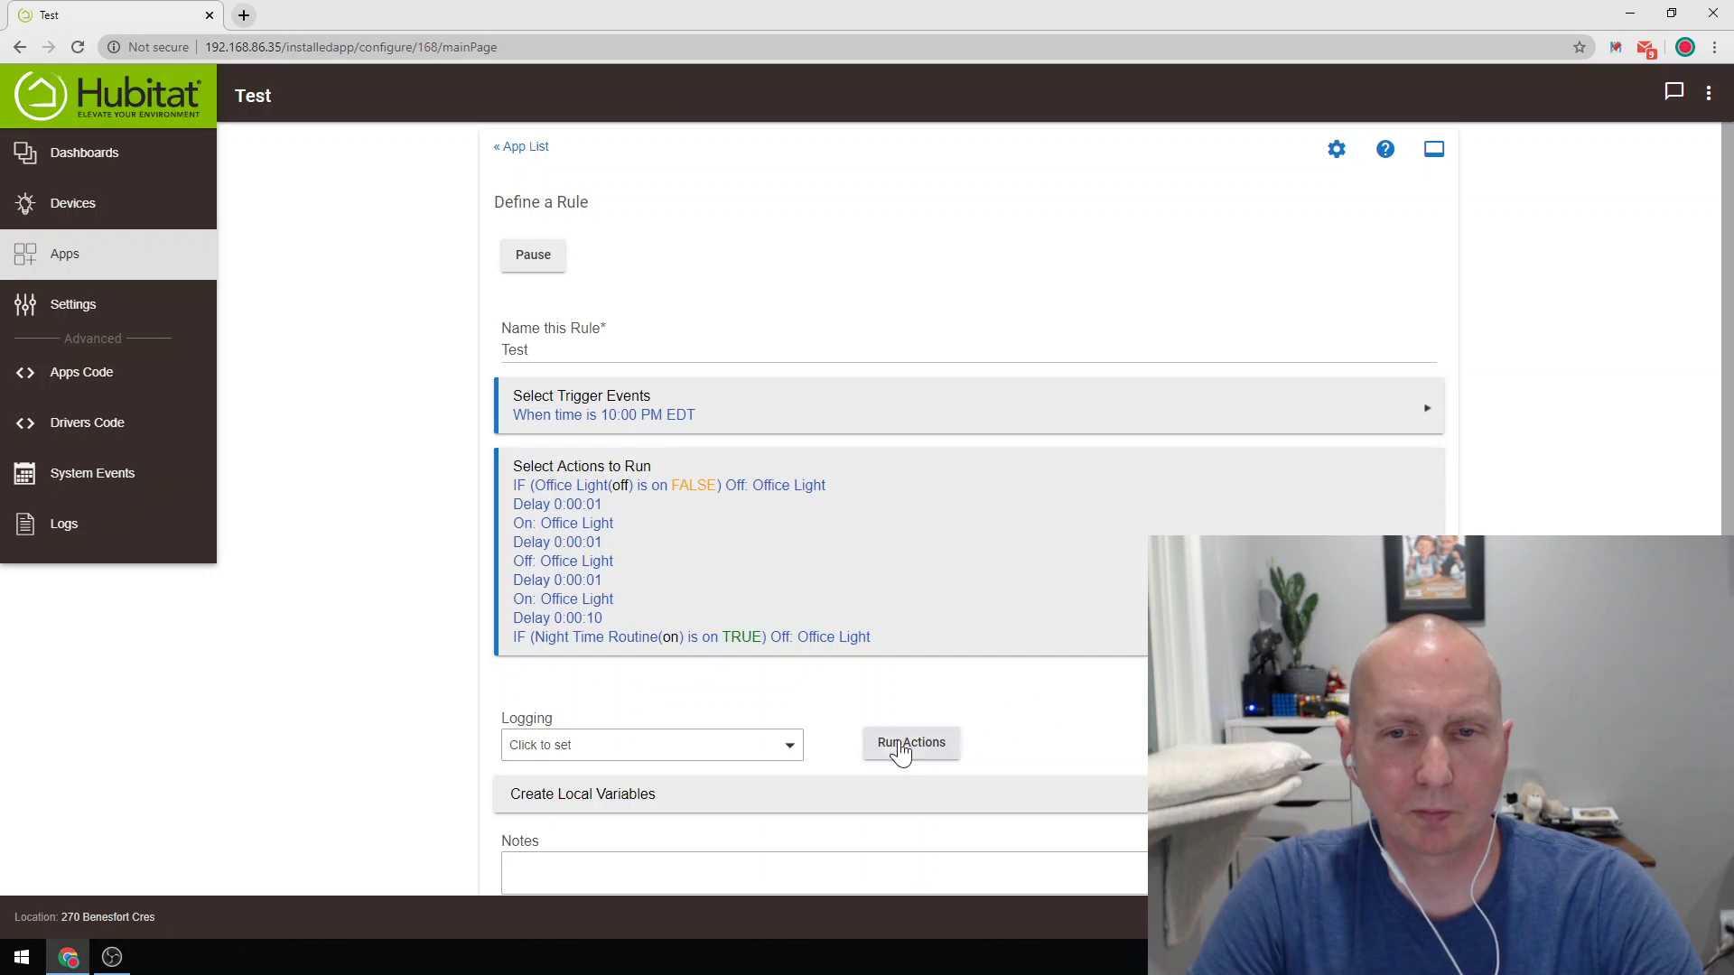
{"action": "left_click", "coordinate": [900, 751]}
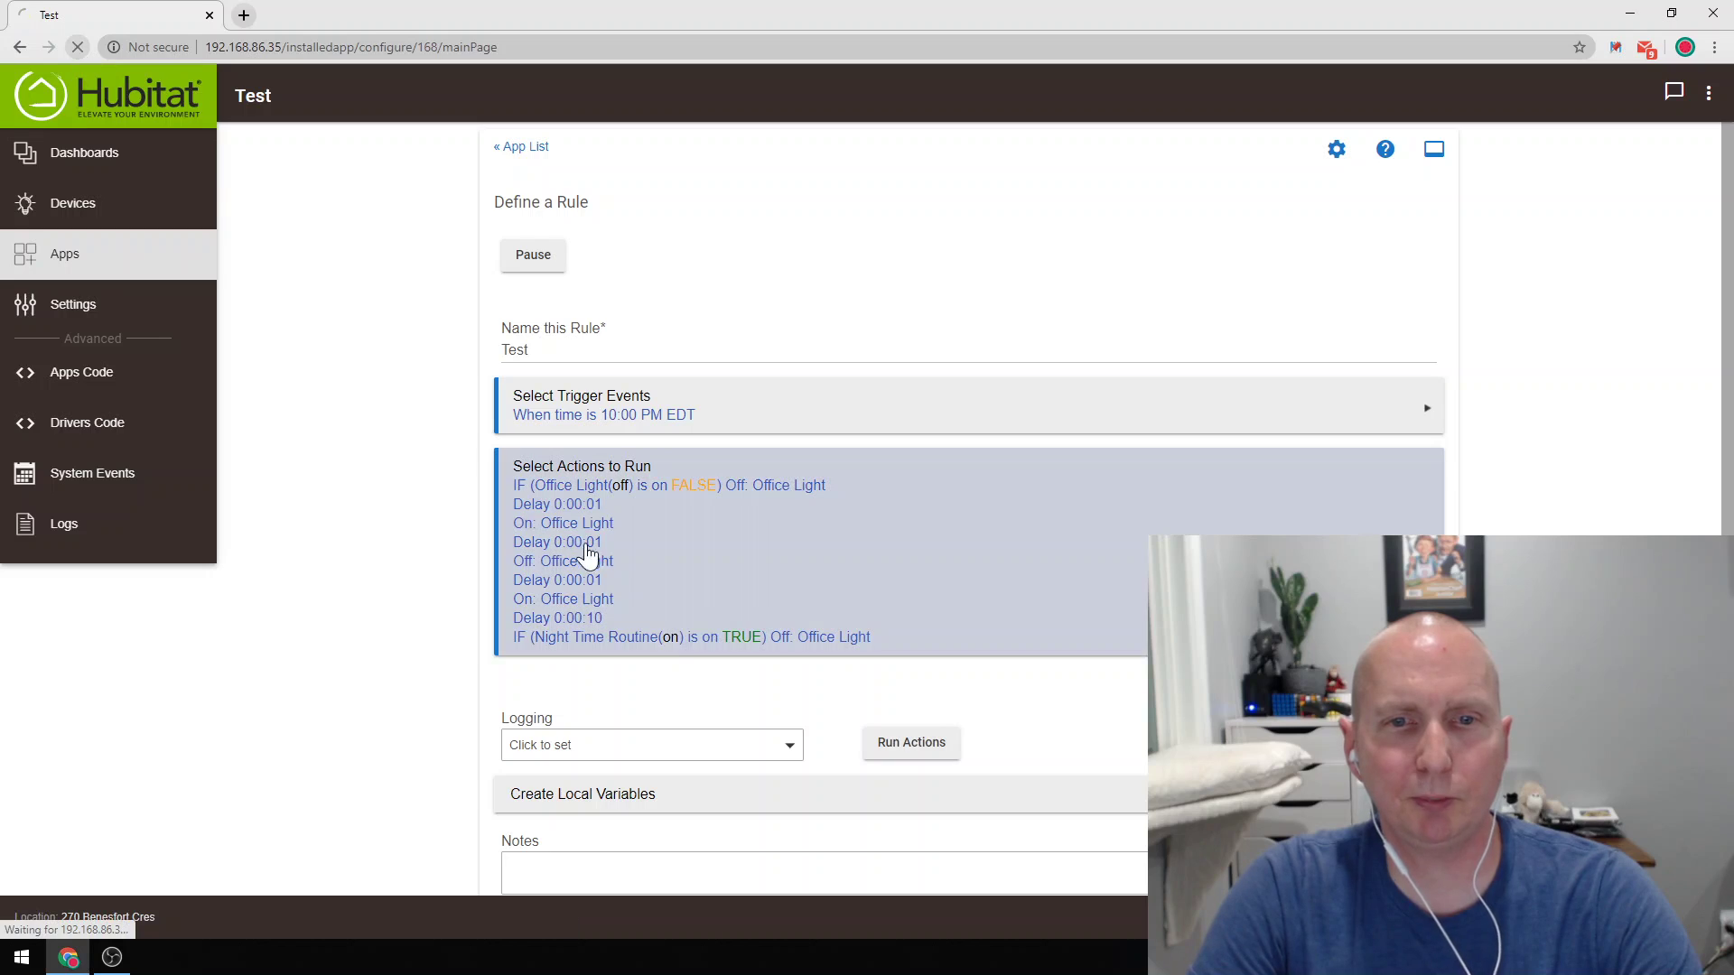
{"action": "left_click", "coordinate": [578, 551]}
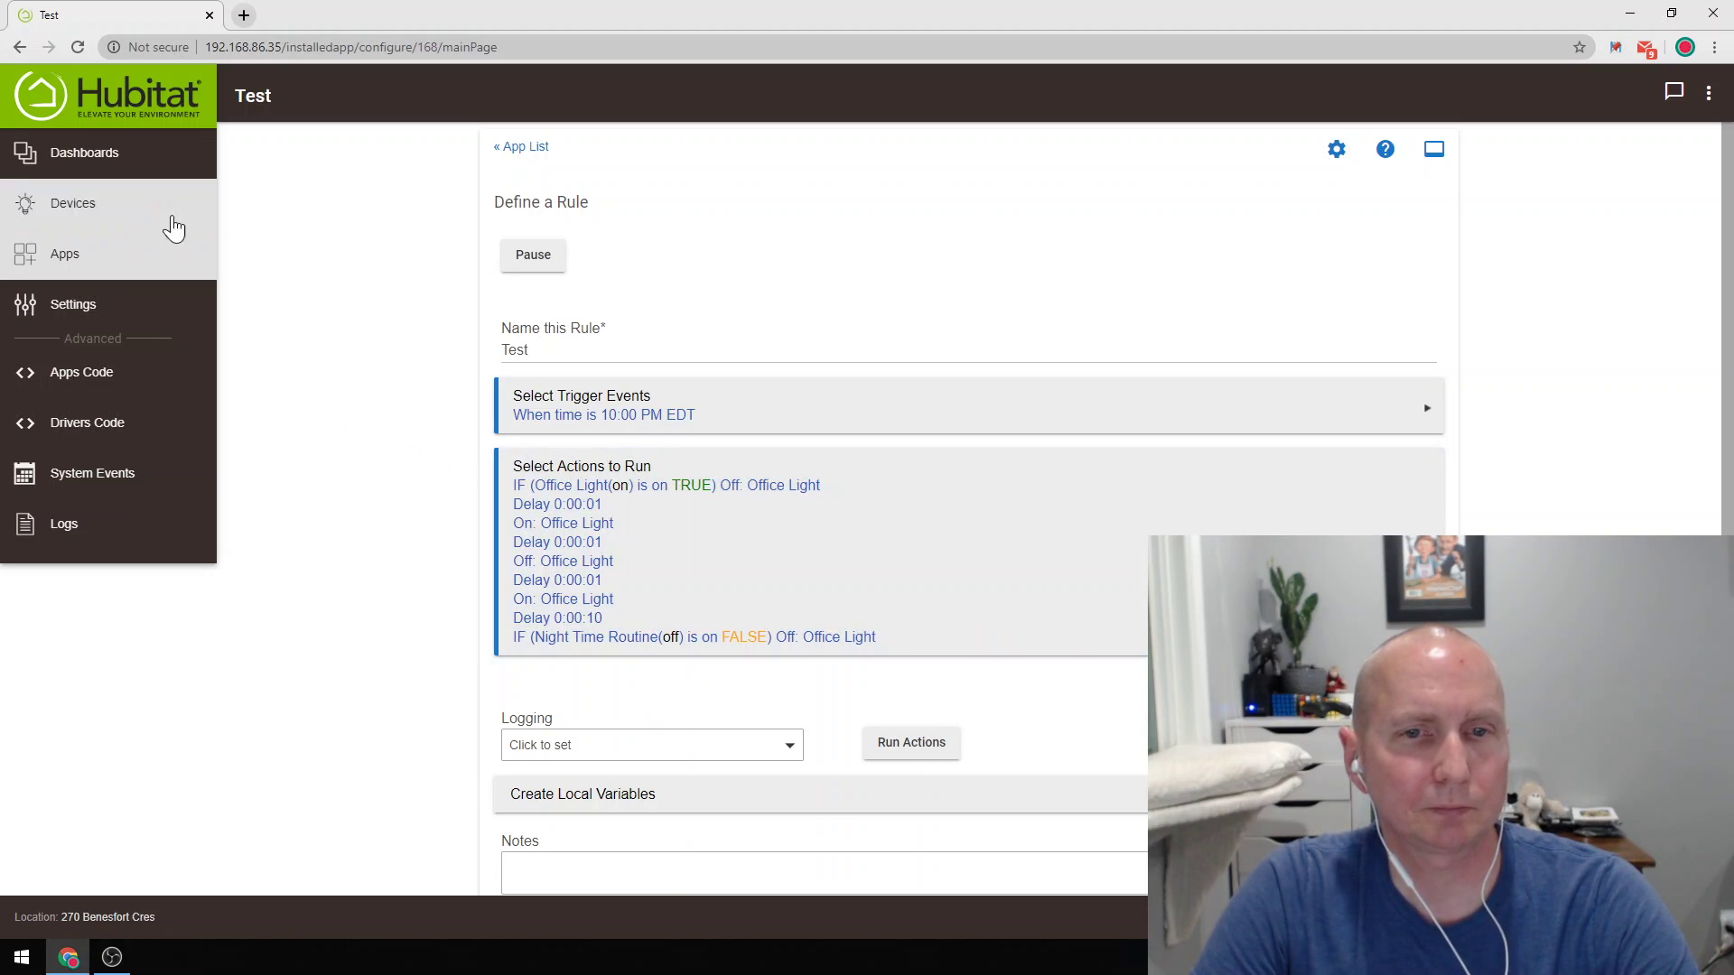
Reload the Test rule page to check the current condition states, and return to the apps list.
{"action": "left_click", "coordinate": [76, 45]}
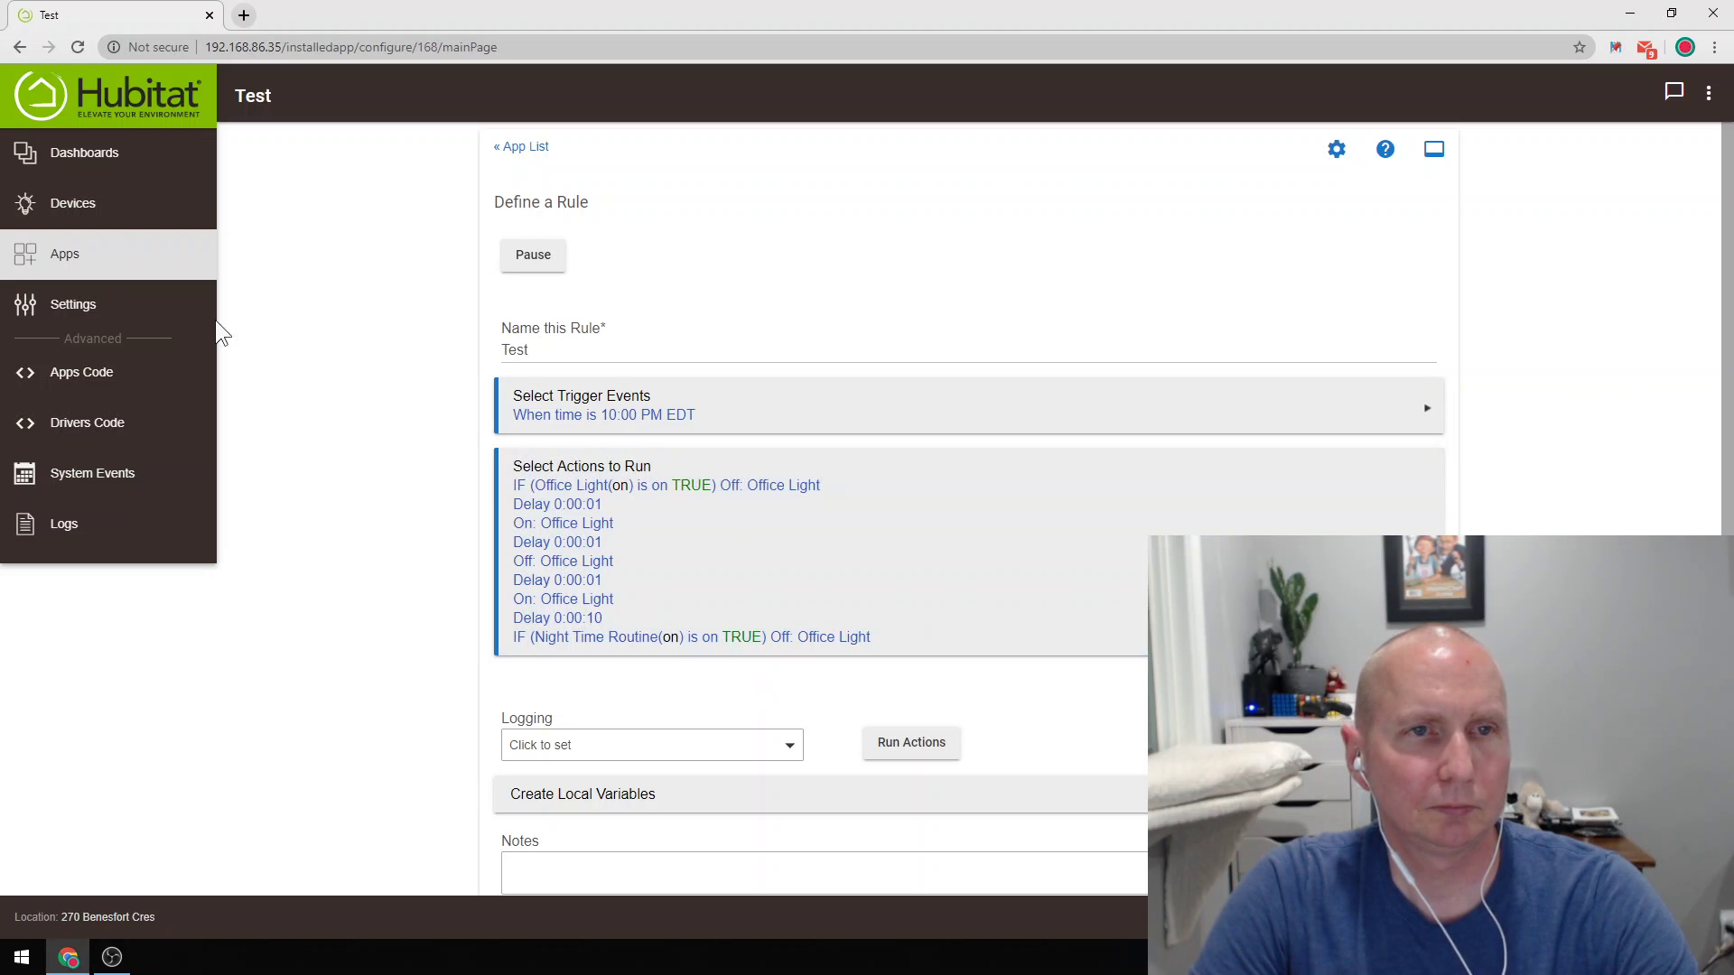
{"action": "left_click", "coordinate": [73, 43]}
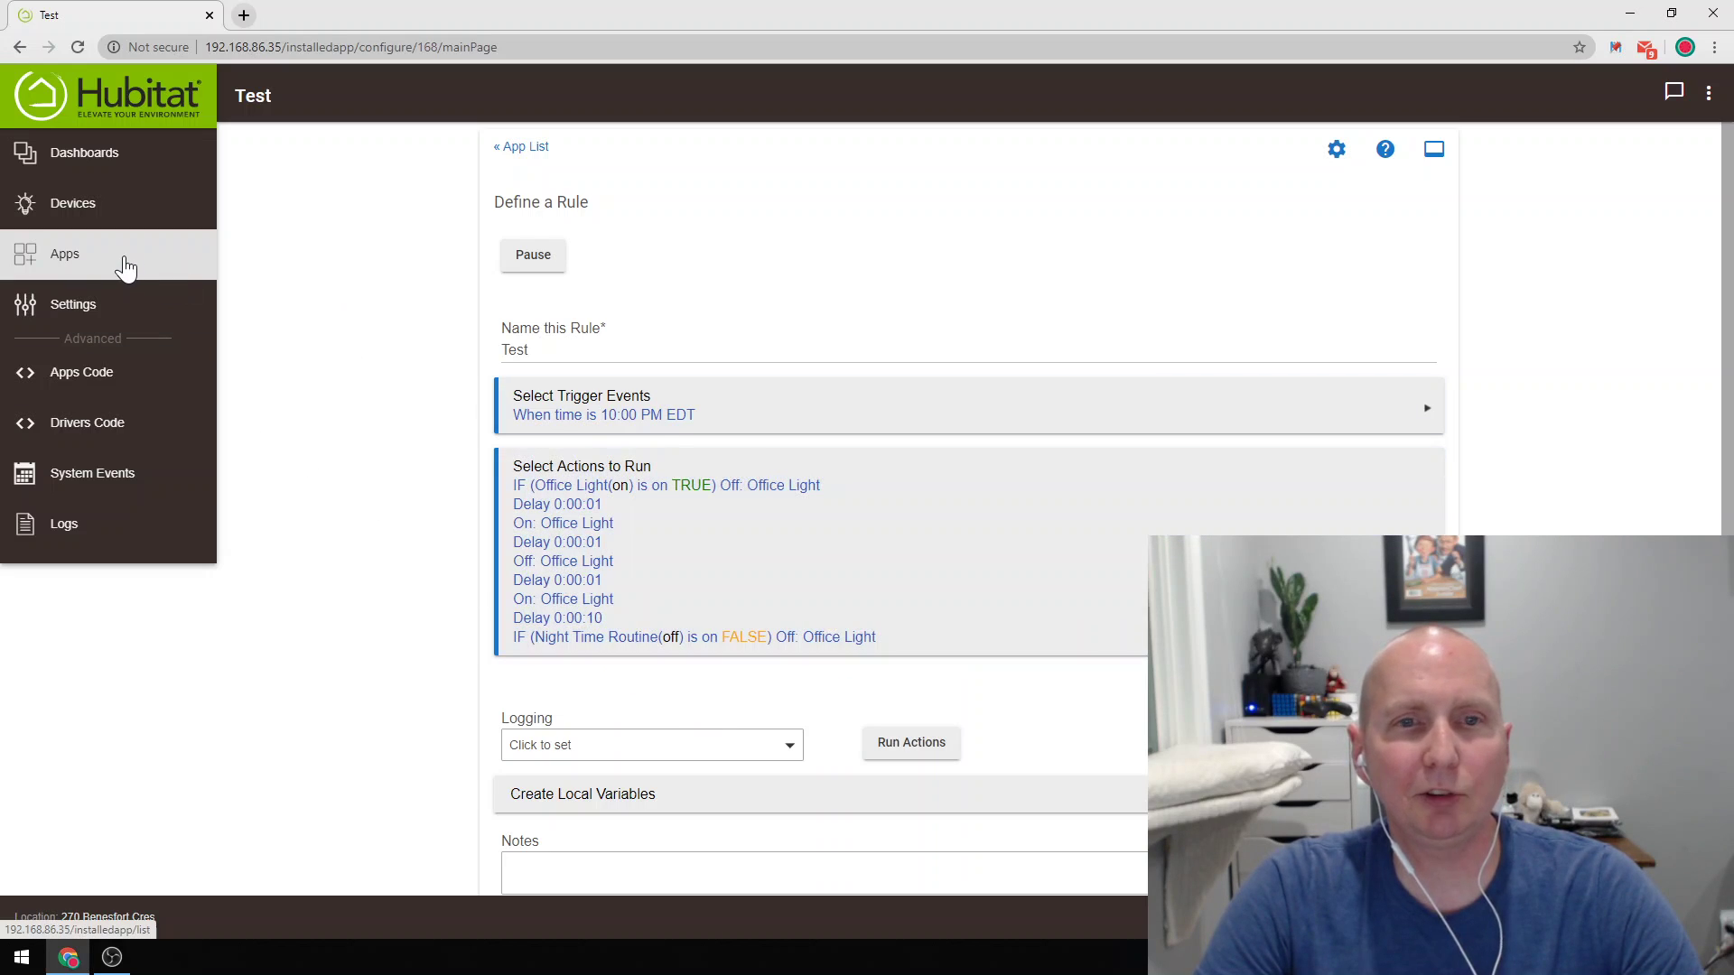
{"action": "left_click", "coordinate": [36, 260]}
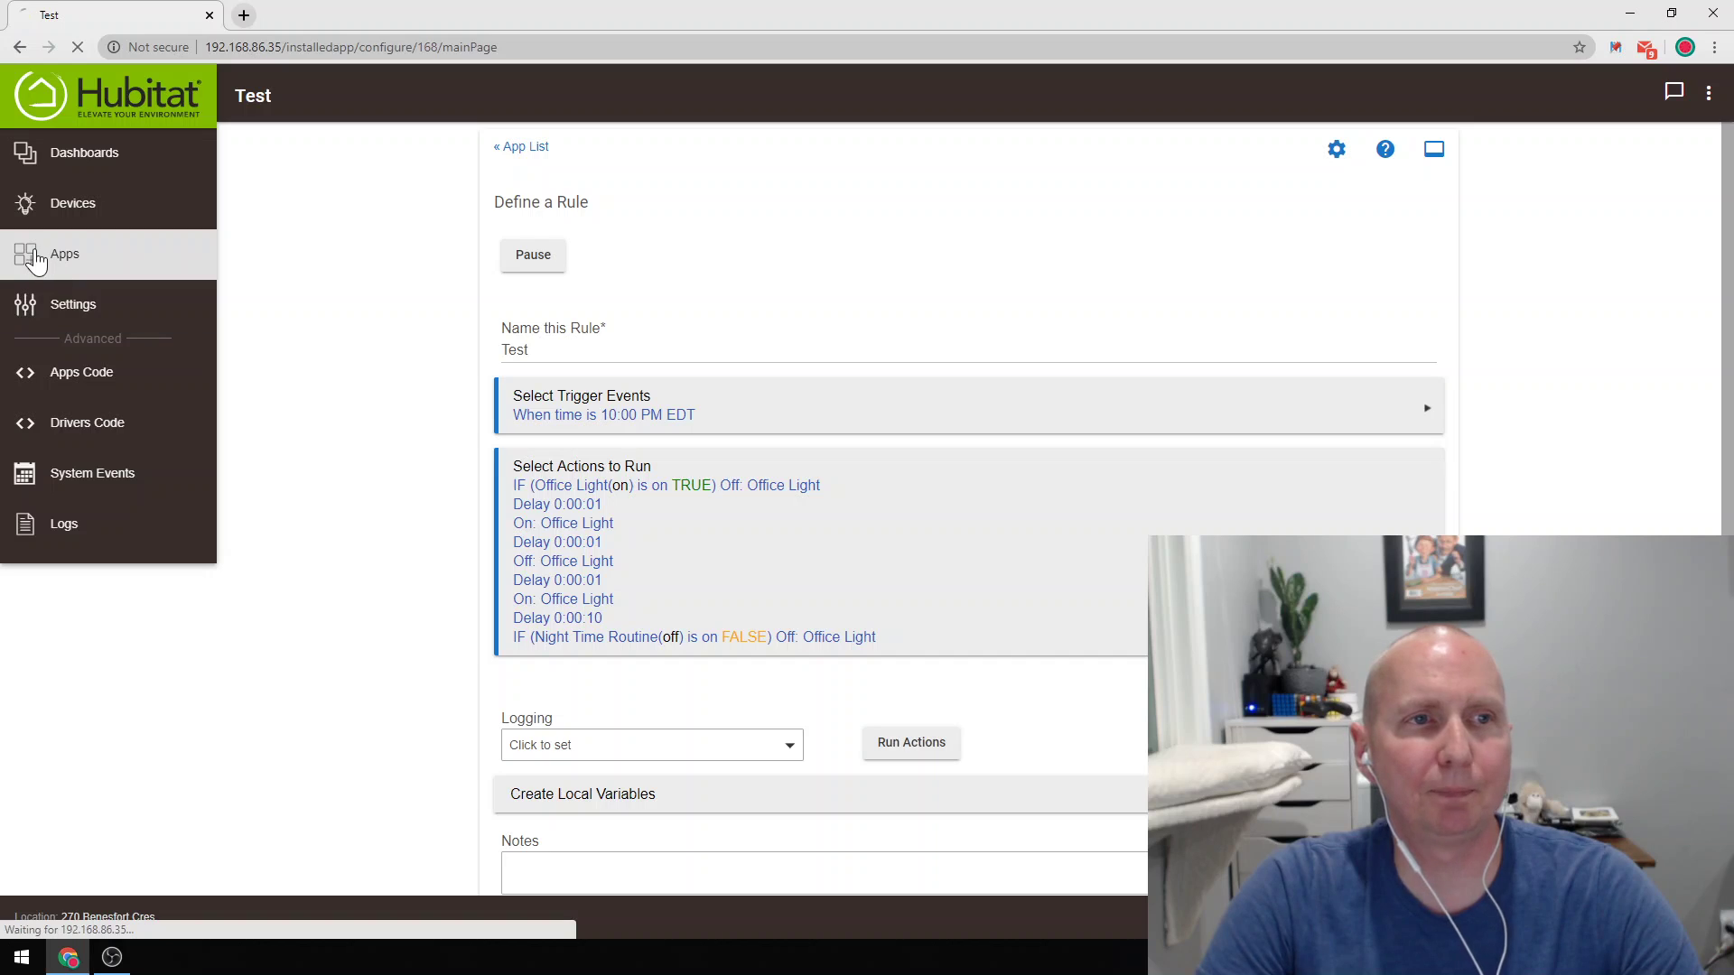